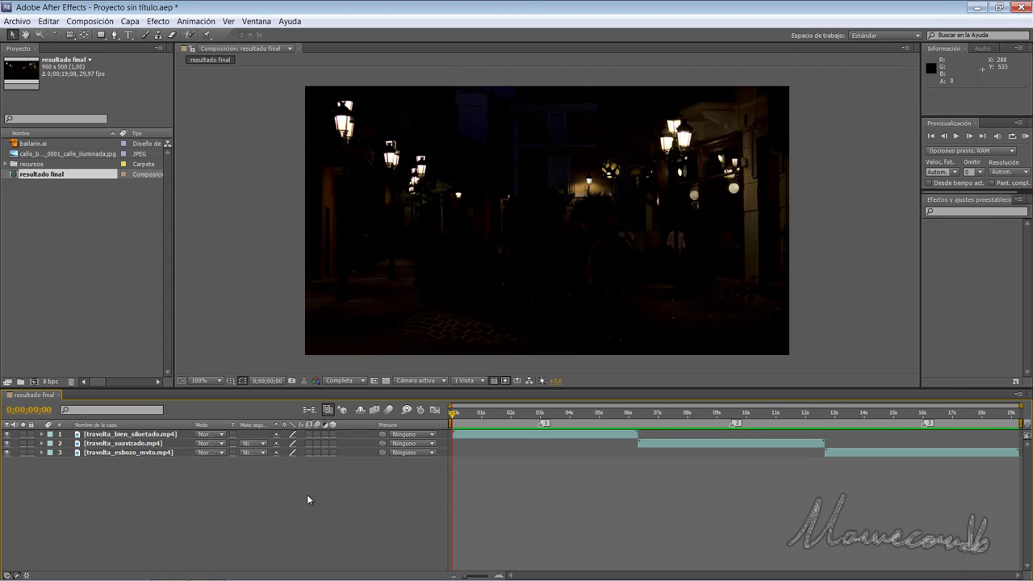
Step: Review the finished composition at its markers and play a RAM preview
key(1)
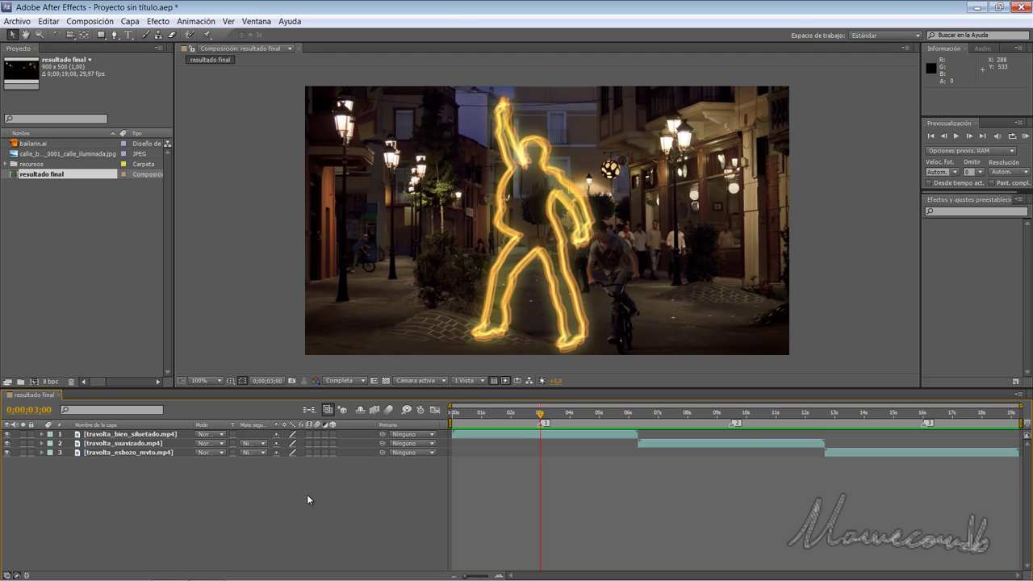
key(3)
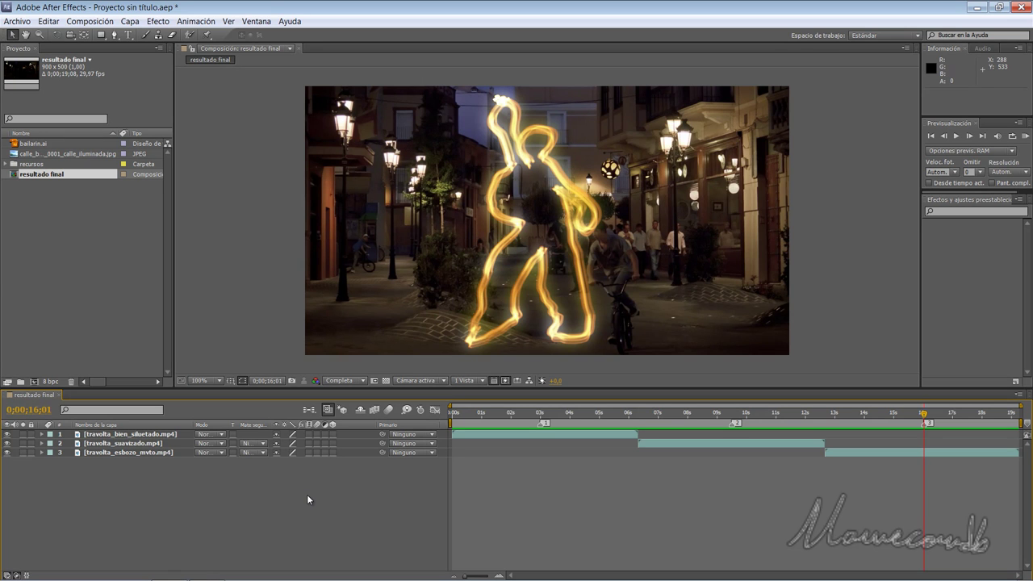
key(2)
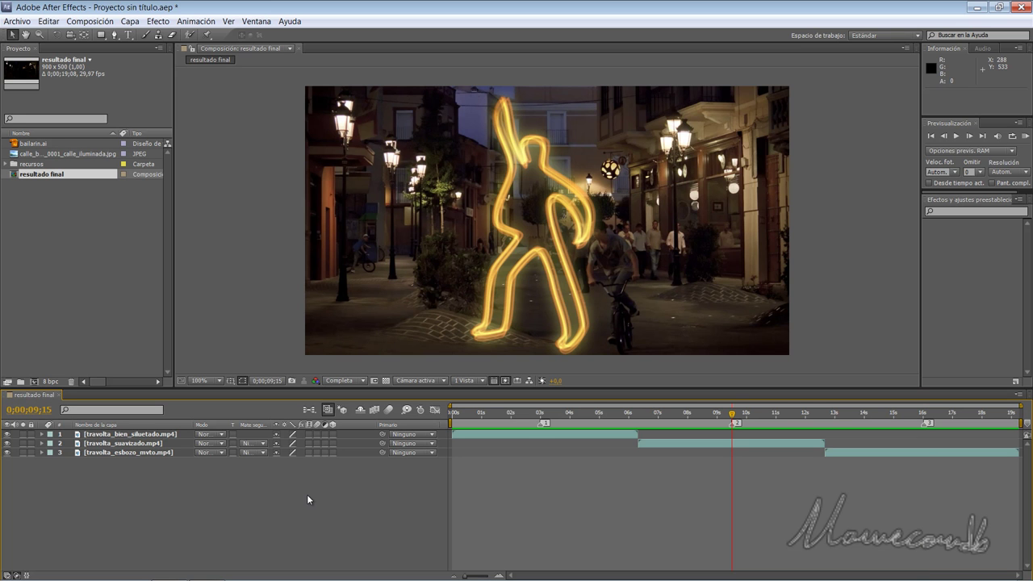
key(KP_0)
Step: Start a new composition named 'grafitis de luz'
click(78, 221)
right_click(78, 222)
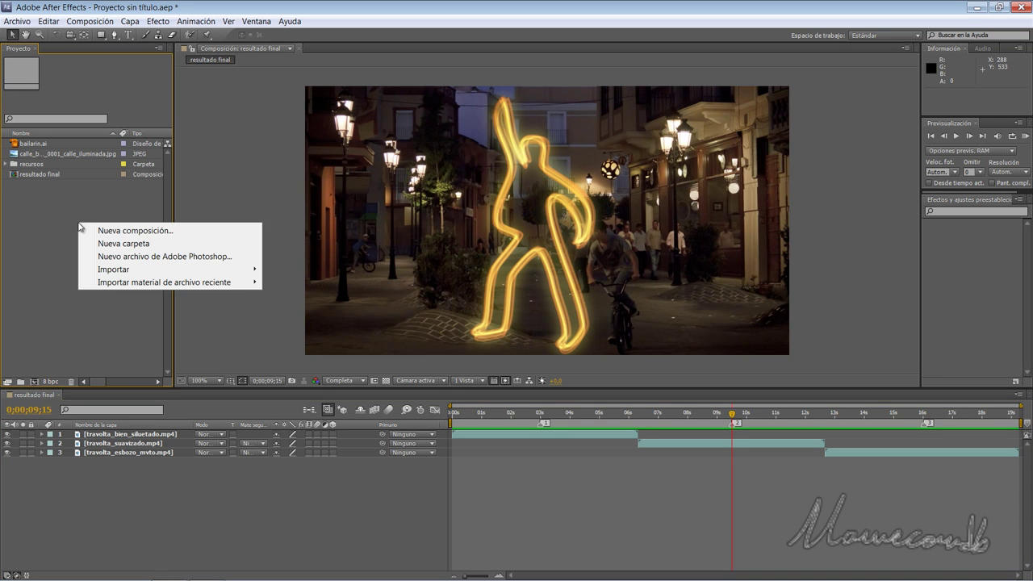
click(131, 228)
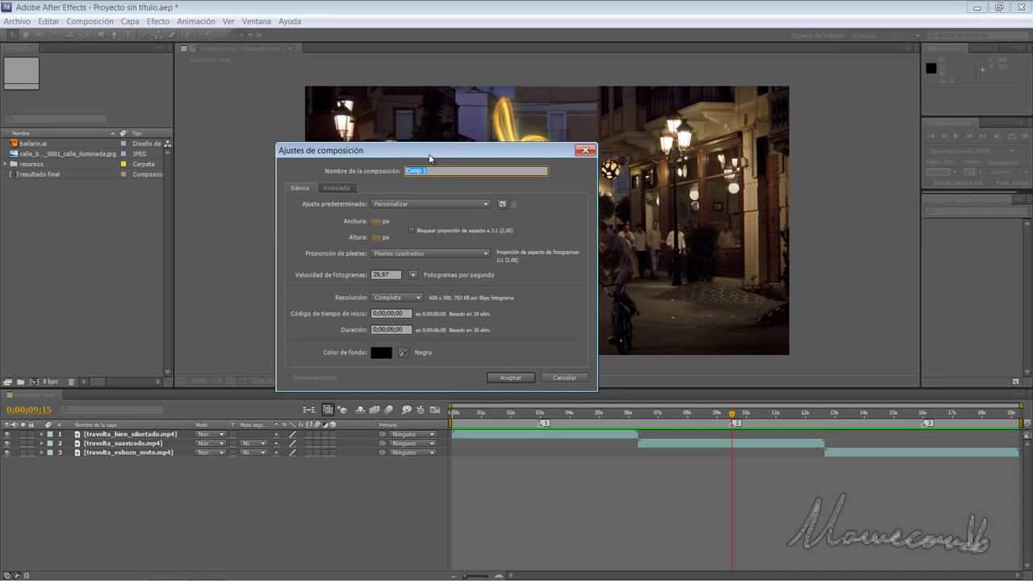
drag(430, 151, 452, 145)
text(grafitis de luz)
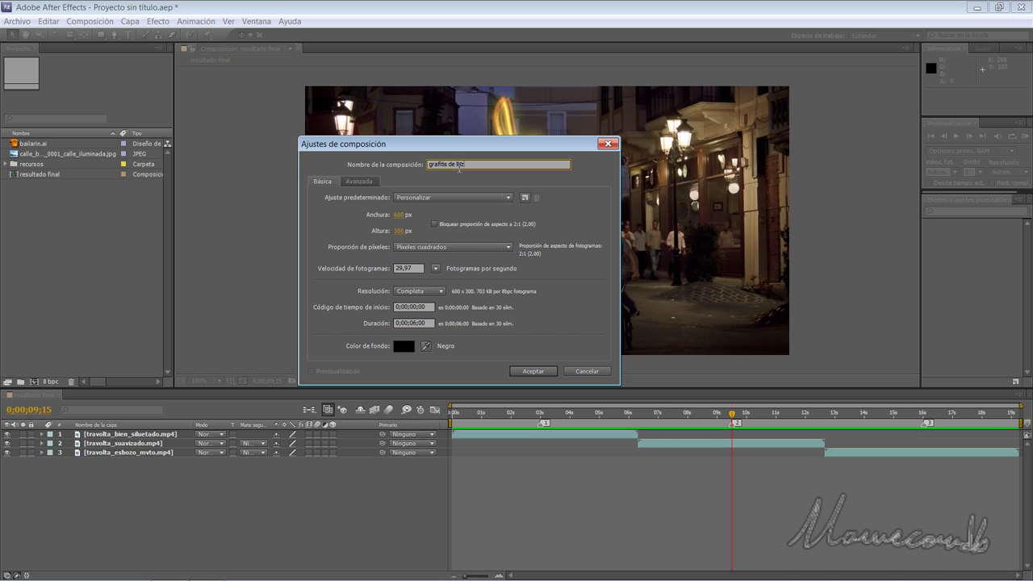
Step: Make the composition 900 x 500 at 25 fps with a 10-second duration
click(400, 215)
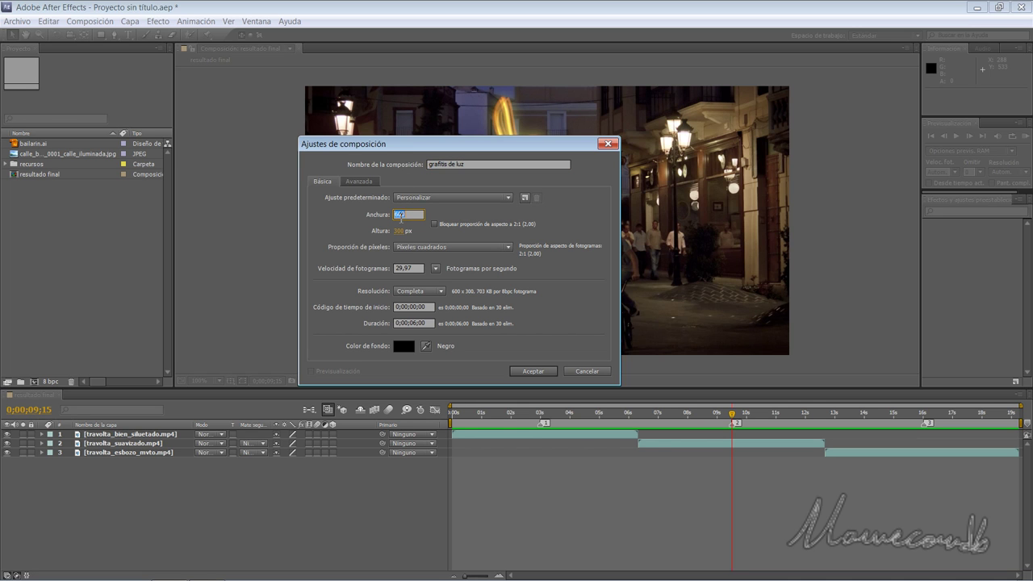
text(900)
key(Tab)
text(5)
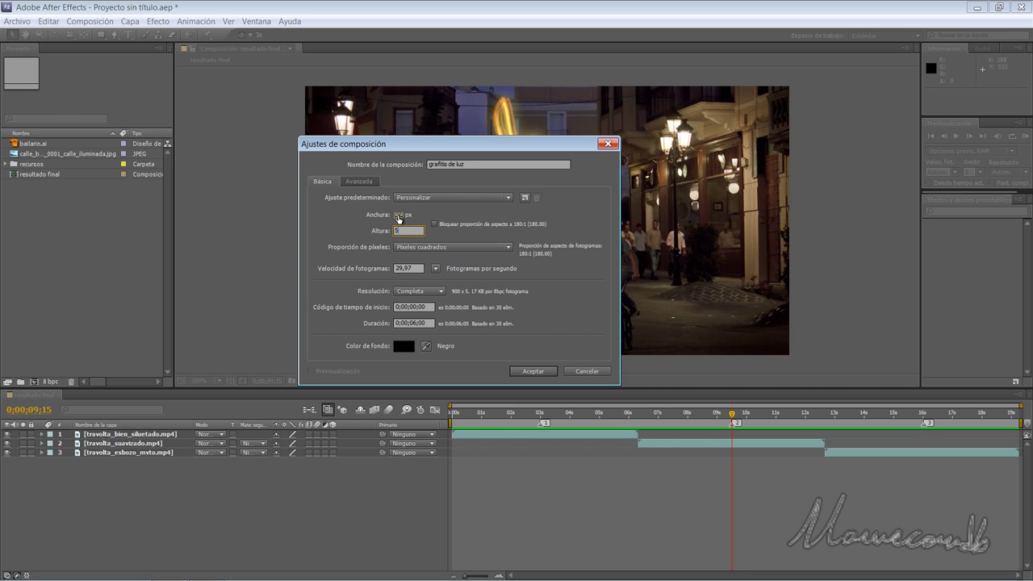
text(00)
key(Tab)
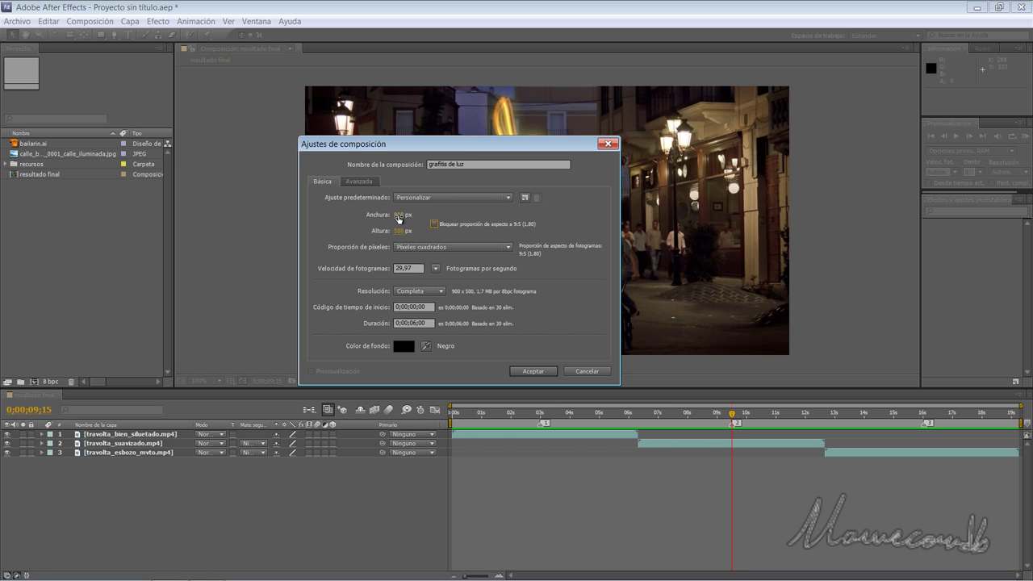
click(435, 268)
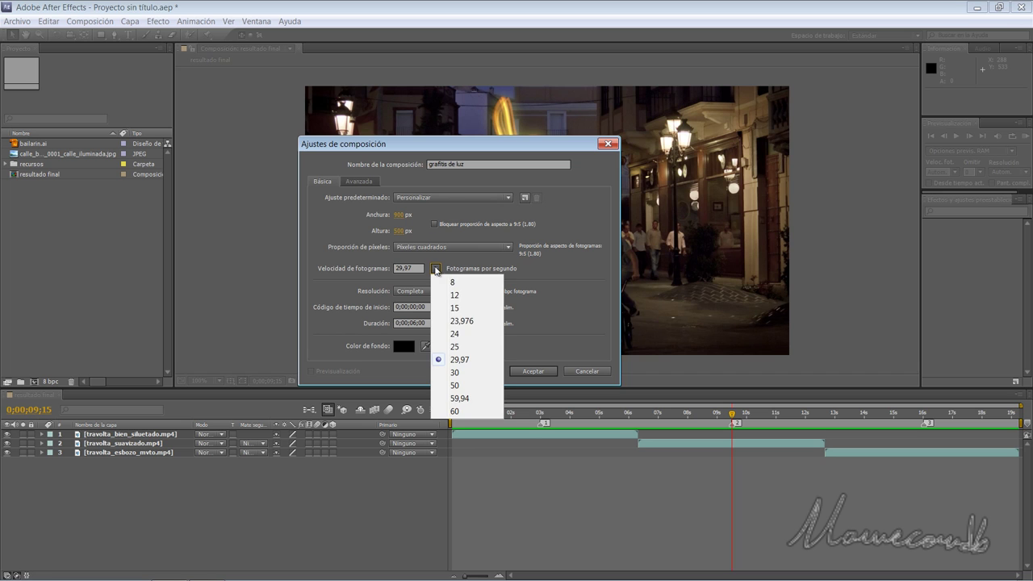
click(458, 346)
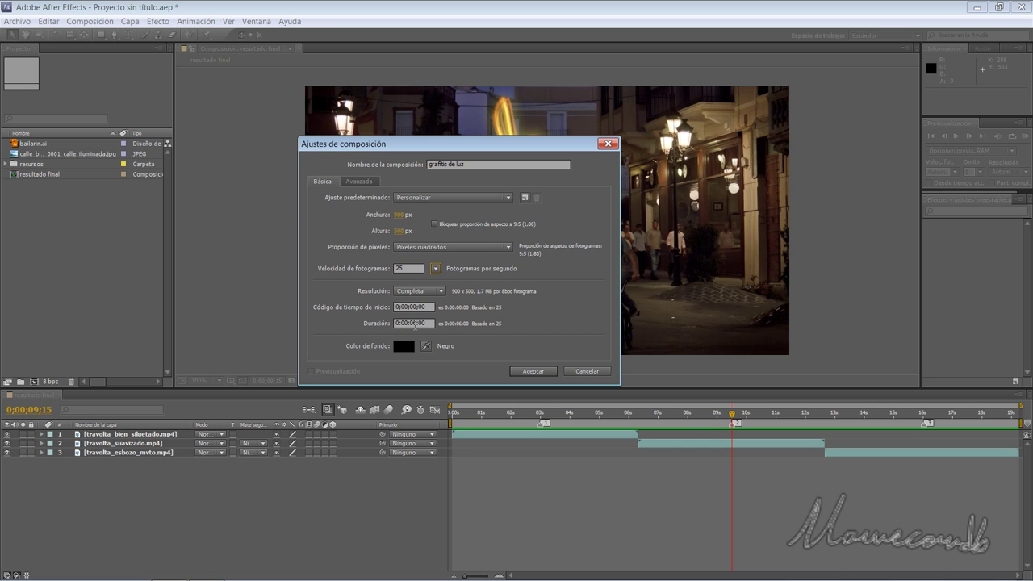
click(414, 324)
text(1000)
click(530, 372)
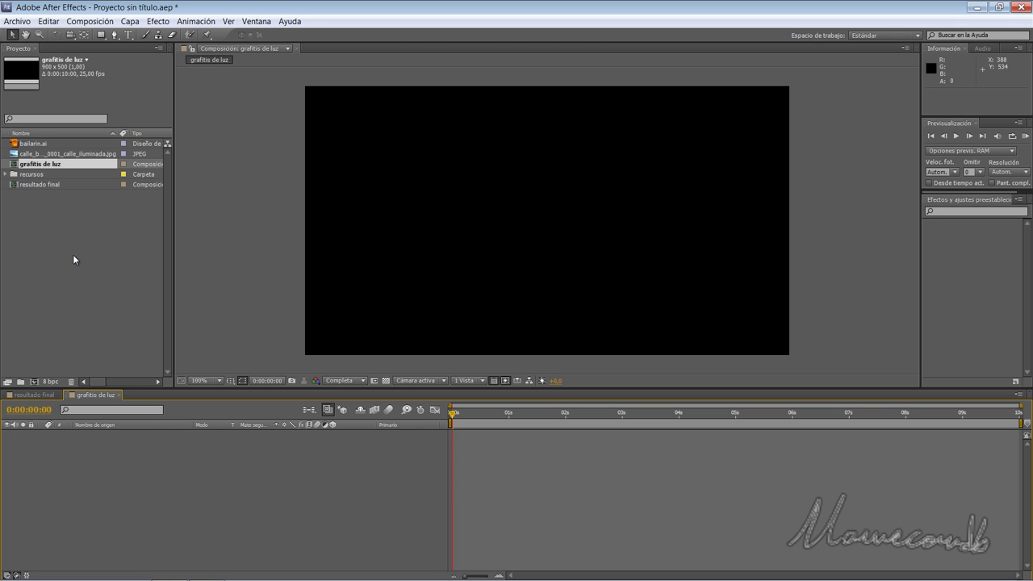
Step: Add bailarin.ai to the timeline, stretch it across all 10 seconds, and move to frame 19
click(42, 145)
double_click(42, 146)
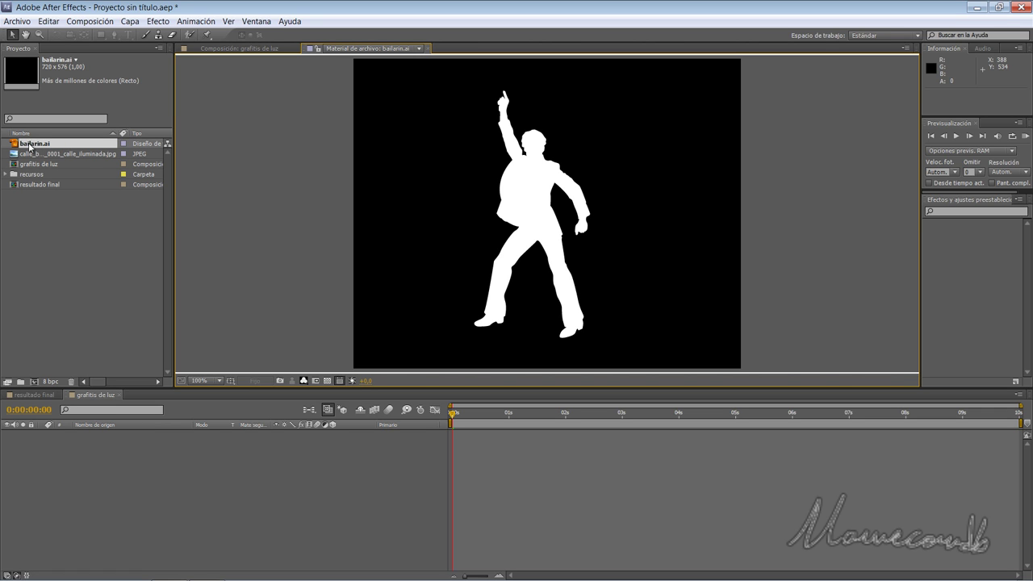
drag(24, 145, 109, 479)
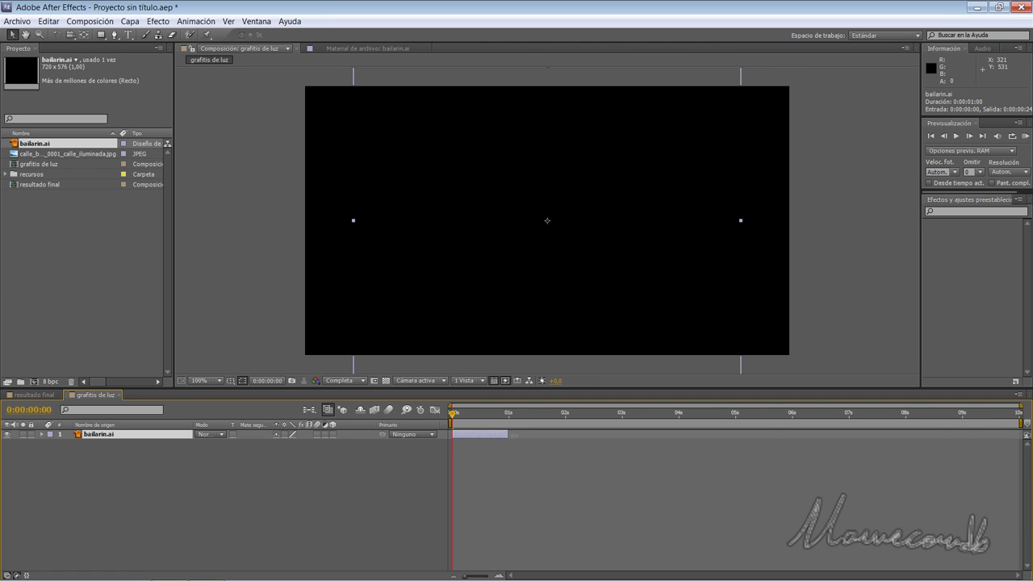
drag(508, 434, 1021, 434)
drag(453, 418, 495, 417)
click(237, 476)
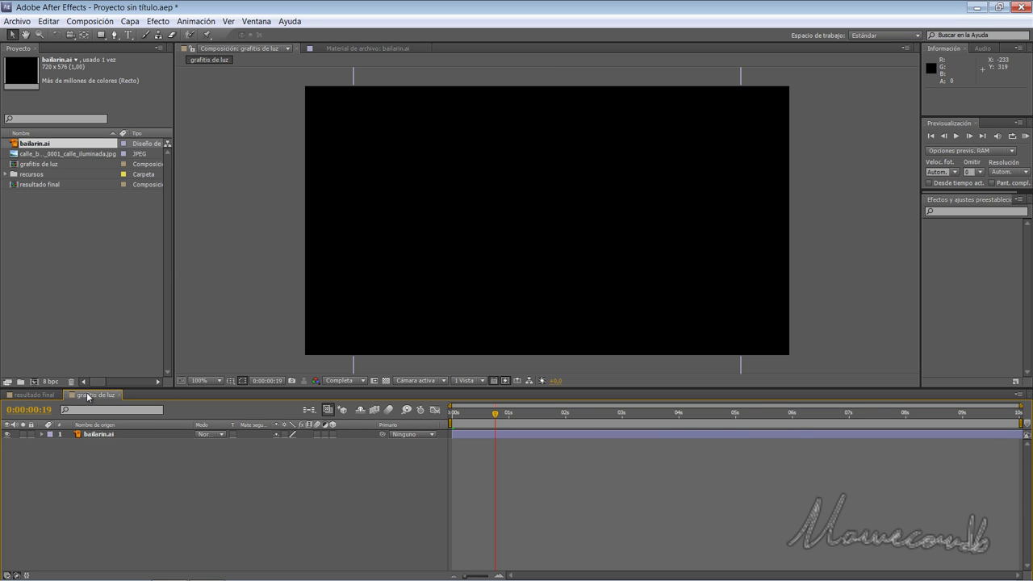
click(41, 165)
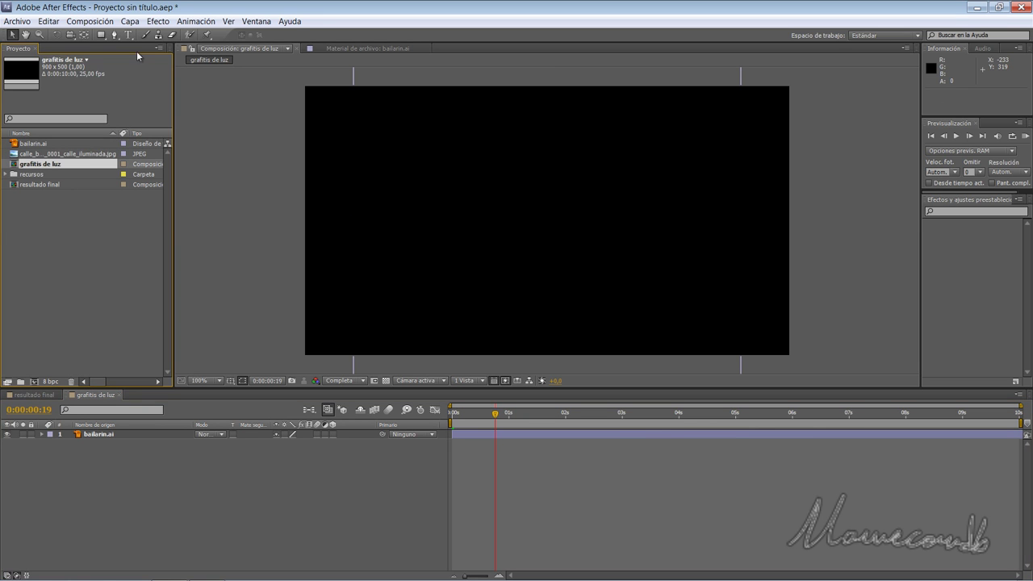
Step: Change the grafitis de luz background colour to deep red AC2929
click(92, 22)
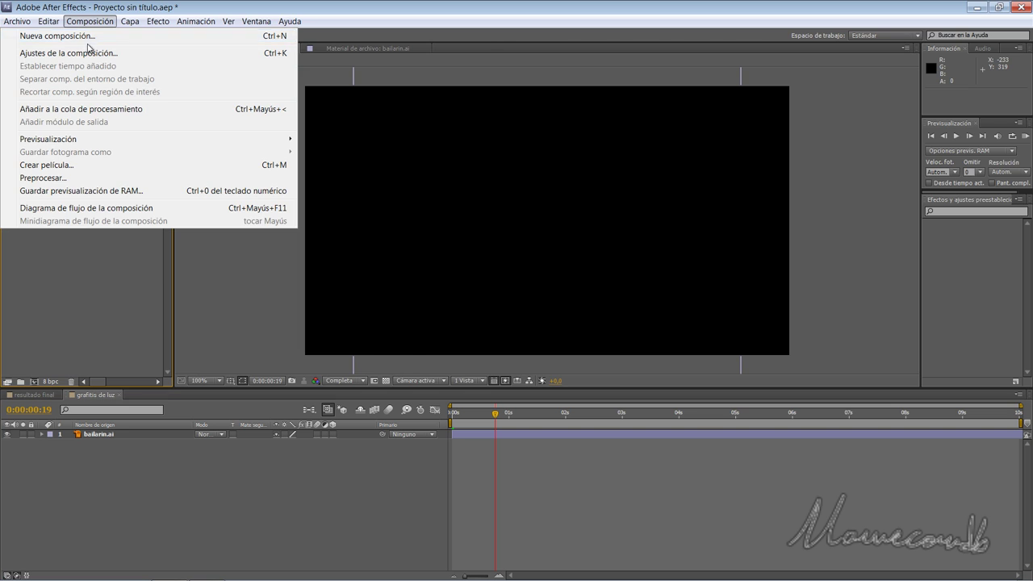
click(80, 53)
click(403, 346)
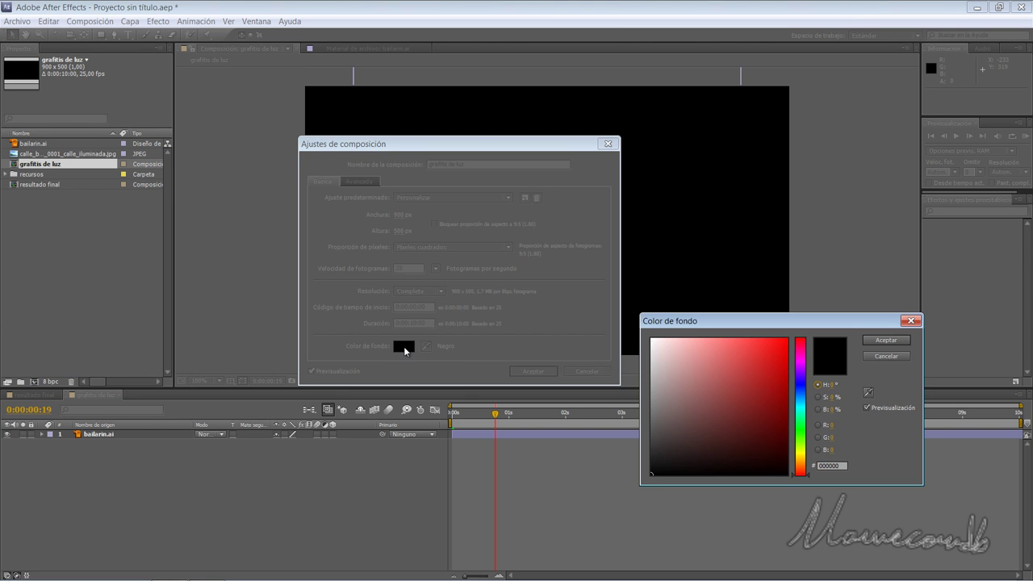
click(754, 383)
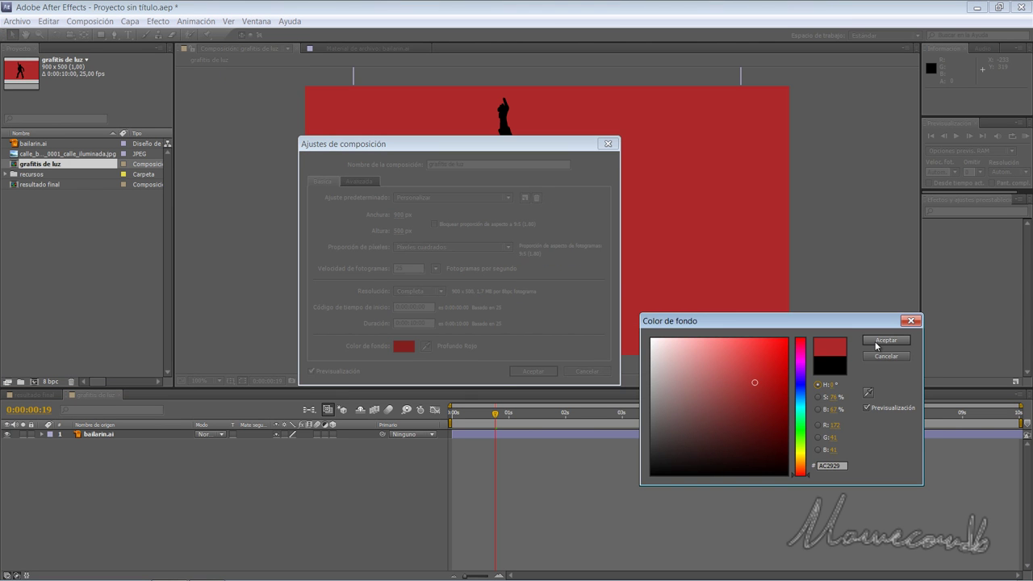
click(876, 346)
click(531, 371)
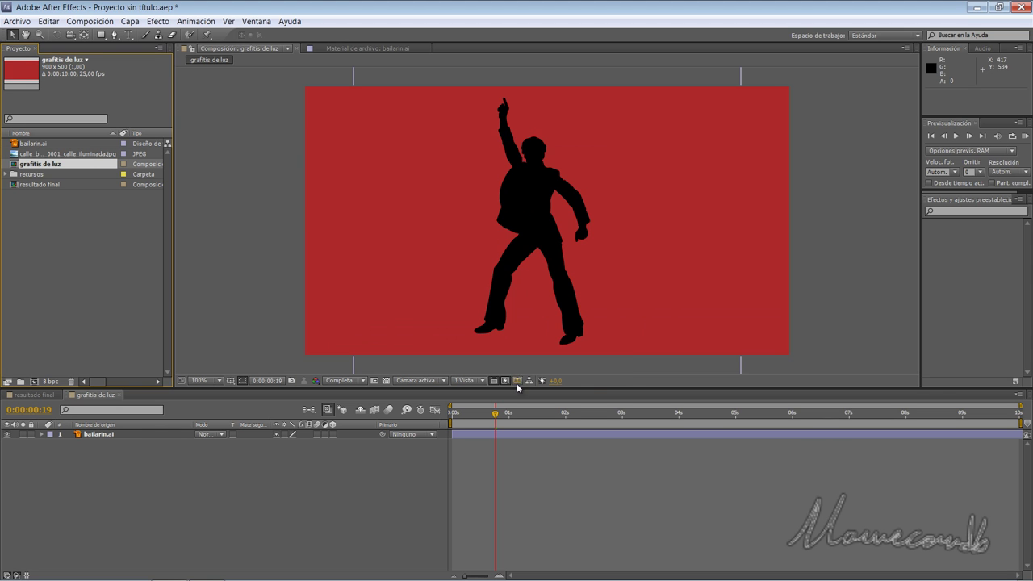
click(100, 436)
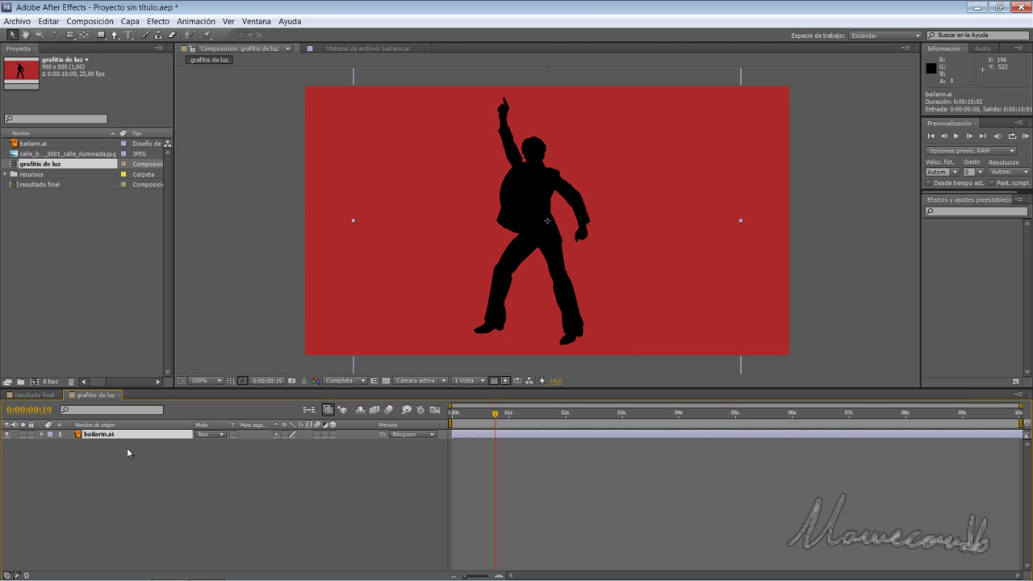
Step: Open Auto-trace on bailarin.ai, tracing the alpha channel with blur turned off
click(130, 21)
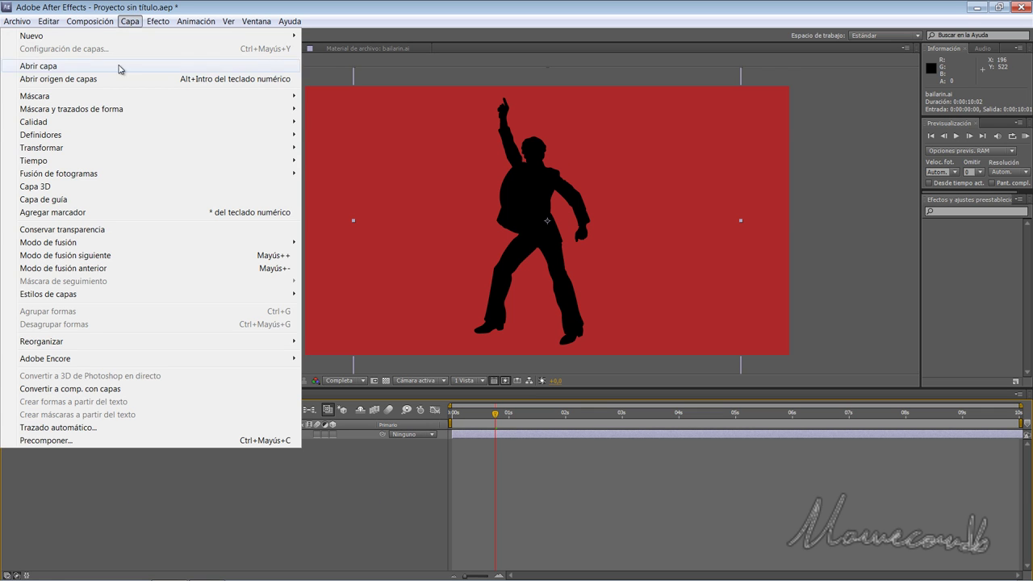
click(78, 431)
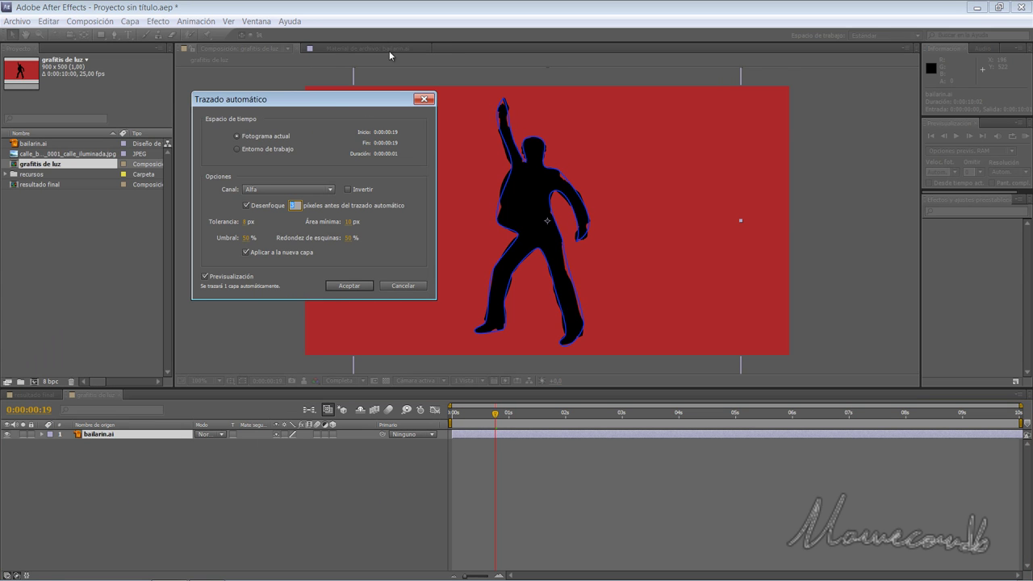
mouse_move(330, 99)
mouse_down()
mouse_move(447, 132)
mouse_move(814, 121)
mouse_up()
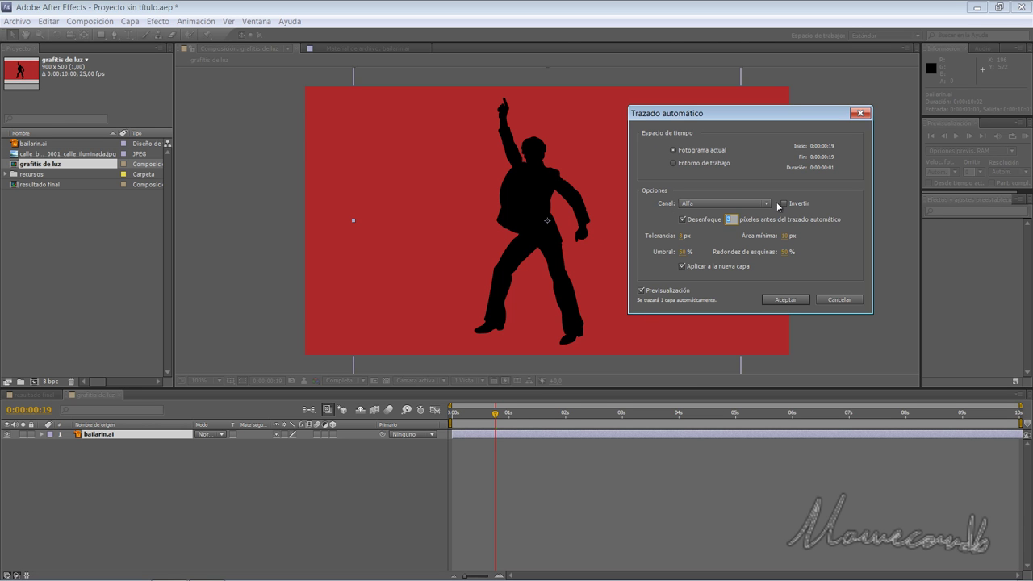
click(768, 206)
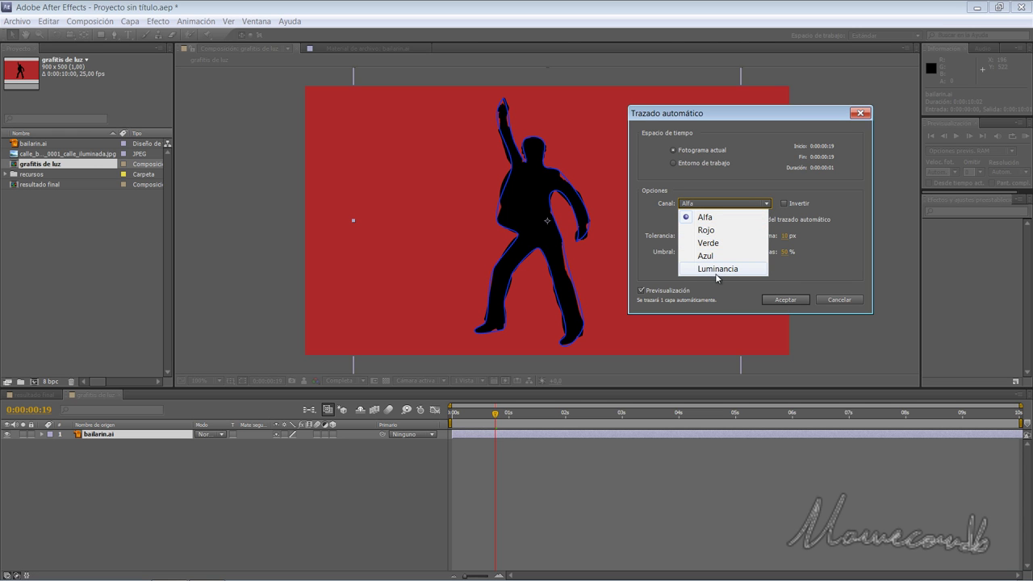
click(714, 220)
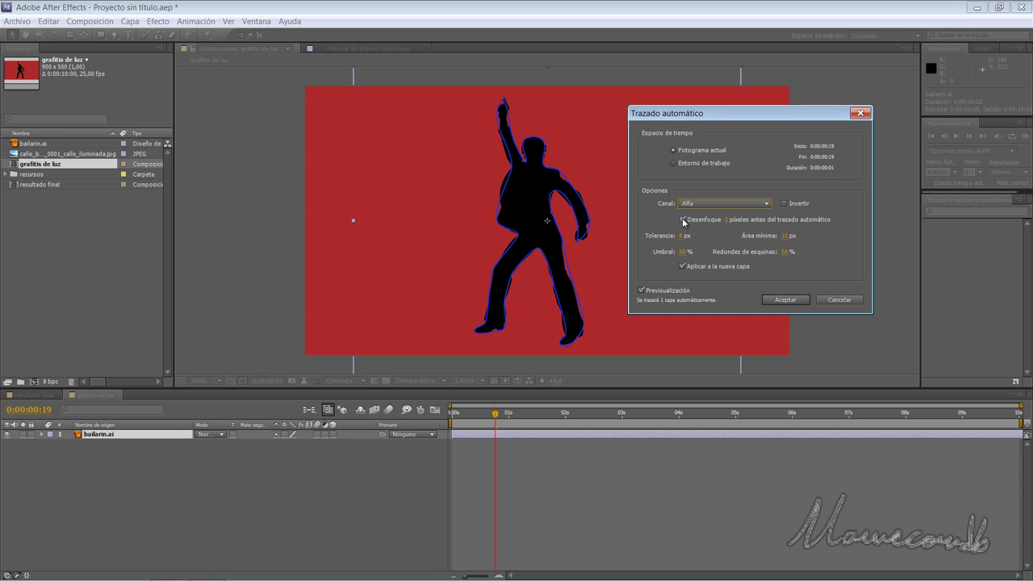
click(682, 219)
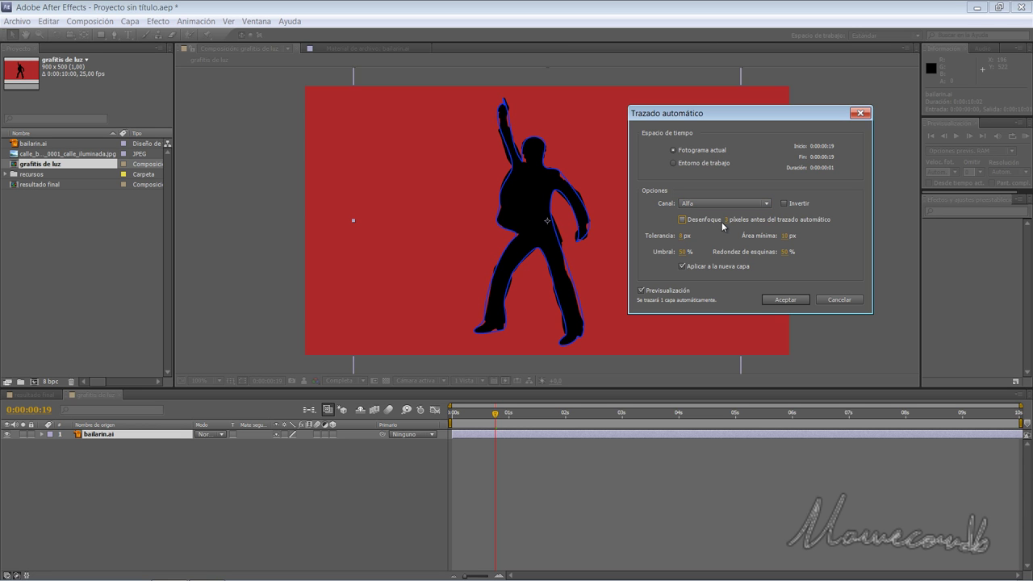
Step: Set the auto-trace tolerance to 1 px
click(680, 235)
text(0,1)
text(1)
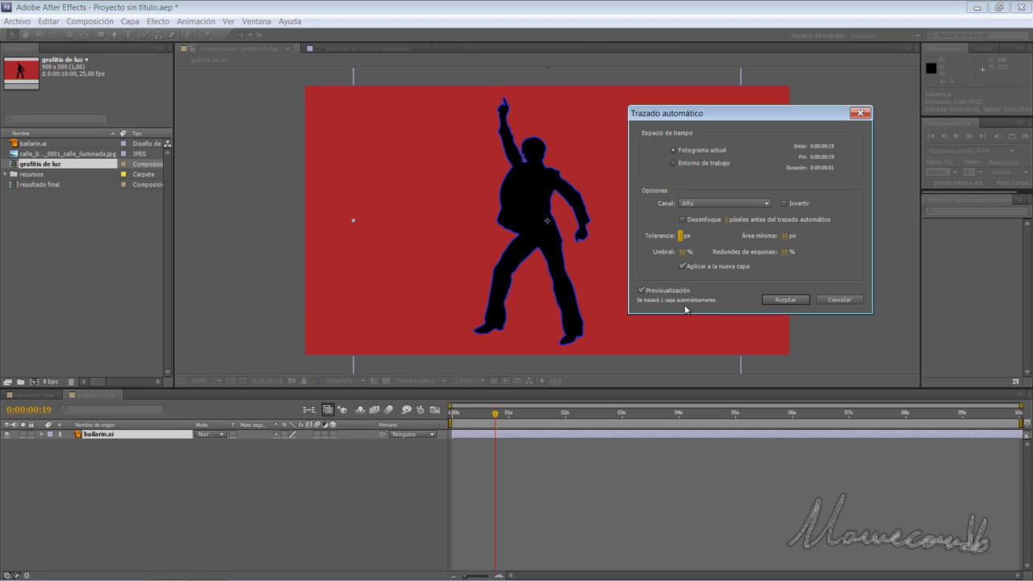
click(686, 237)
text(10)
key(Return)
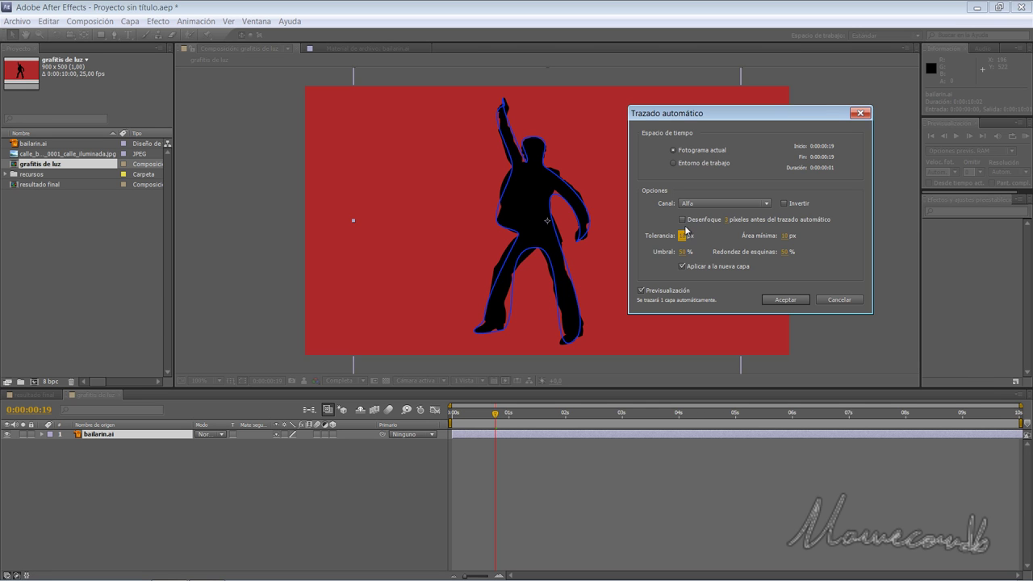
click(681, 236)
text(1)
key(Tab)
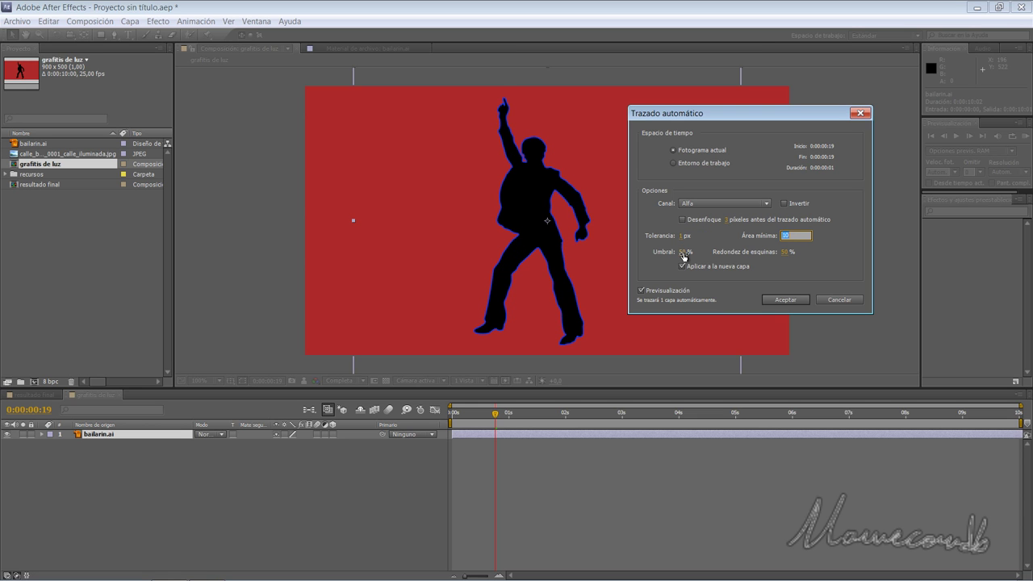
Step: Set the threshold to 50%, keep Apply to New Layer on, and run the trace
drag(683, 252, 729, 259)
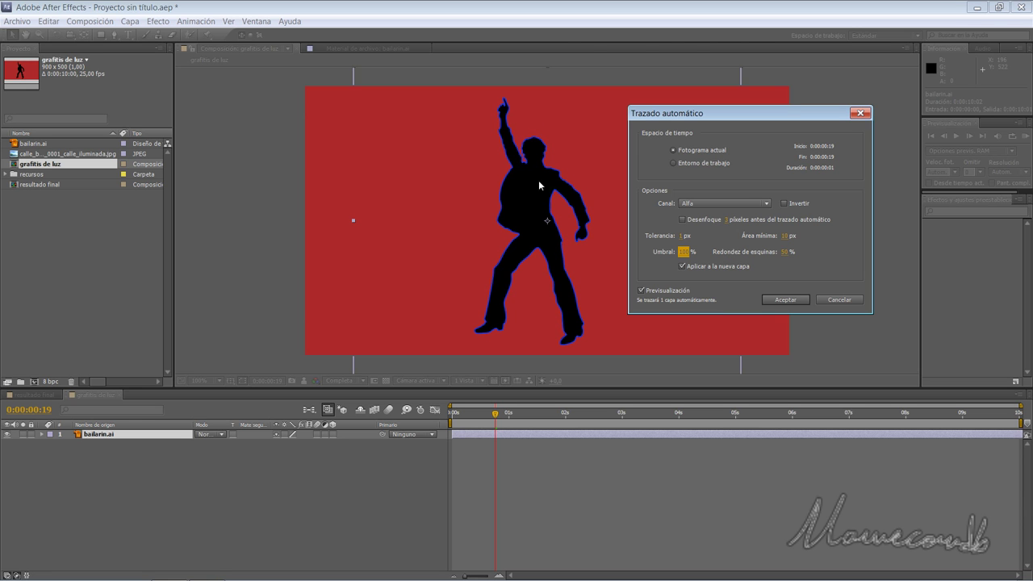
drag(683, 255, 653, 253)
click(681, 252)
text(50)
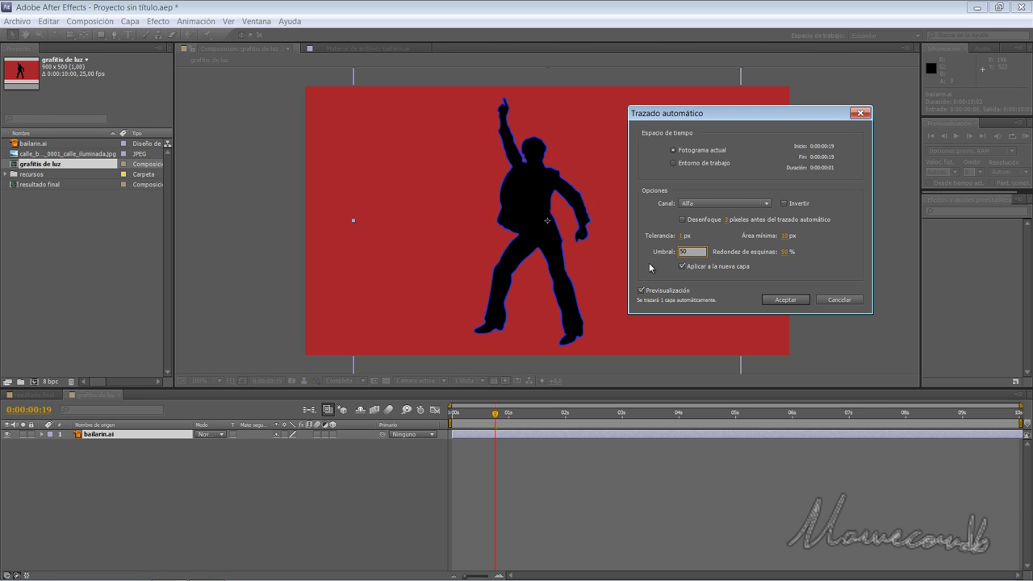
key(Return)
click(683, 267)
click(683, 268)
click(640, 291)
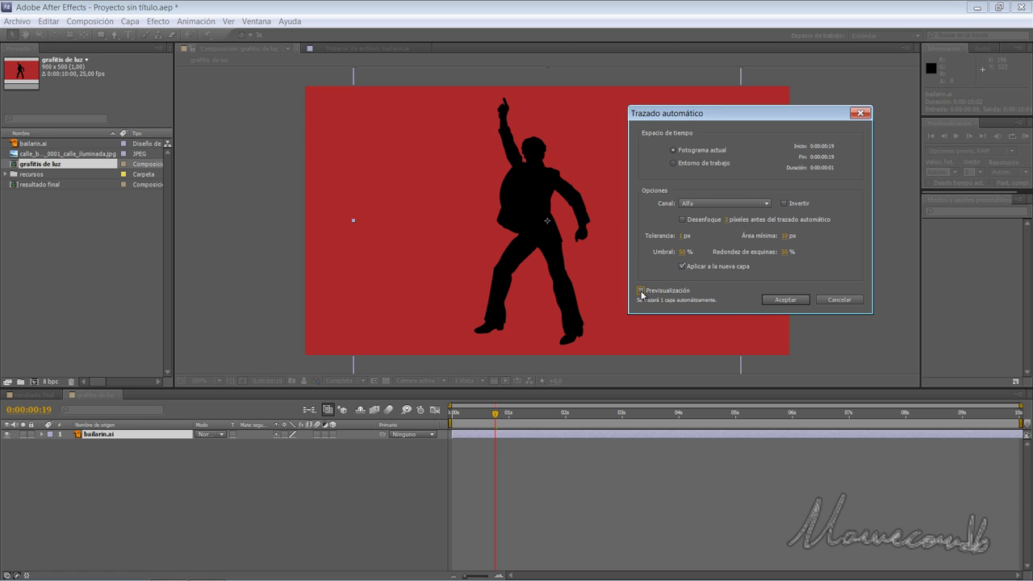
click(640, 291)
click(785, 301)
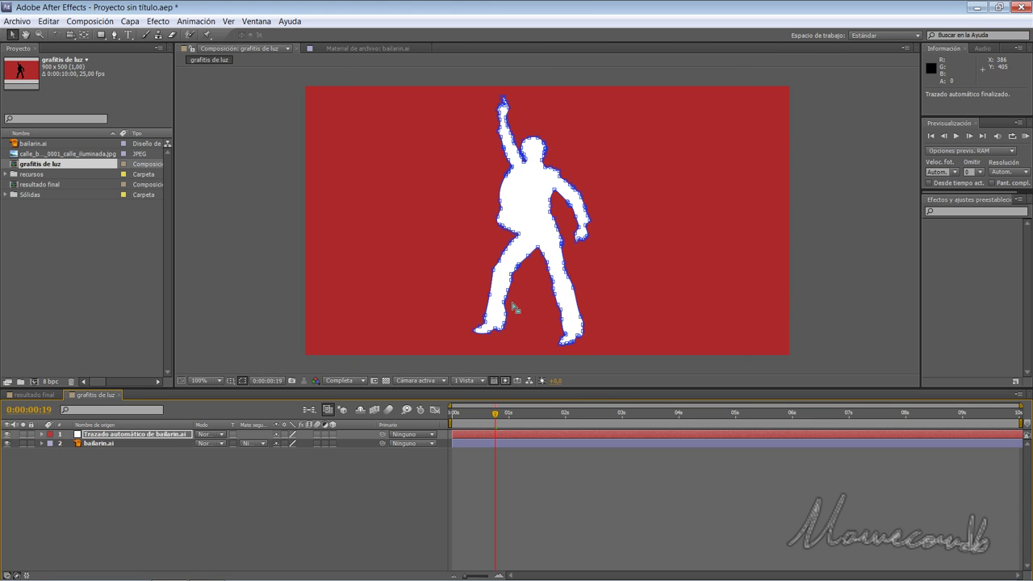
Step: Hide the original bailarin.ai layer and reveal the trace layer's Máscara 1 path
click(7, 443)
click(110, 436)
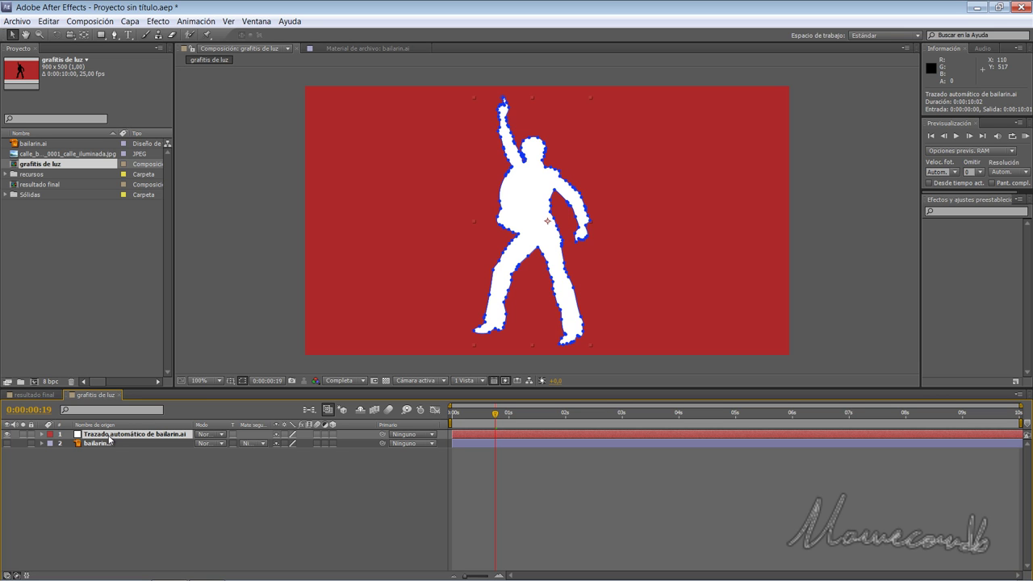
key(m)
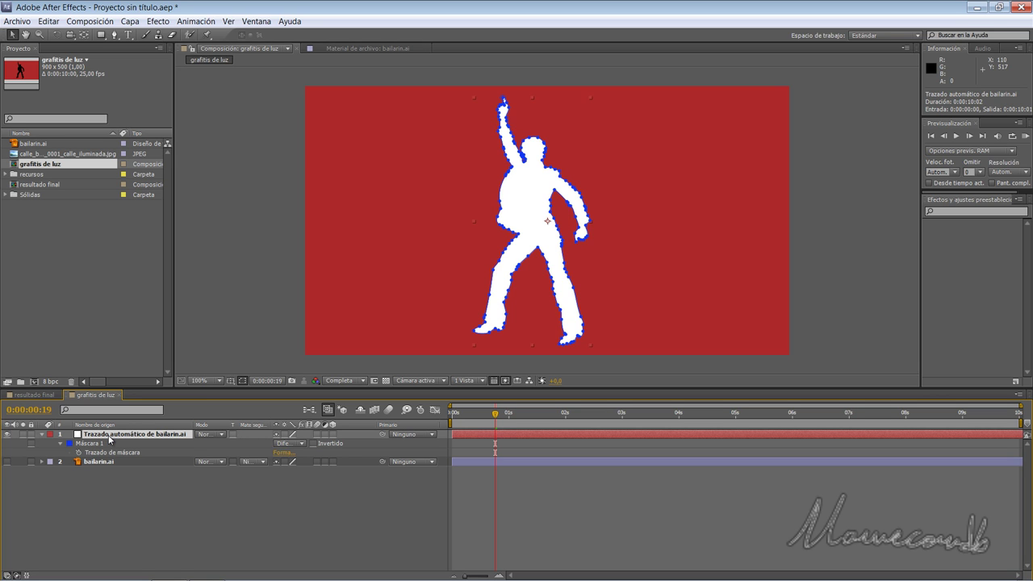
click(103, 453)
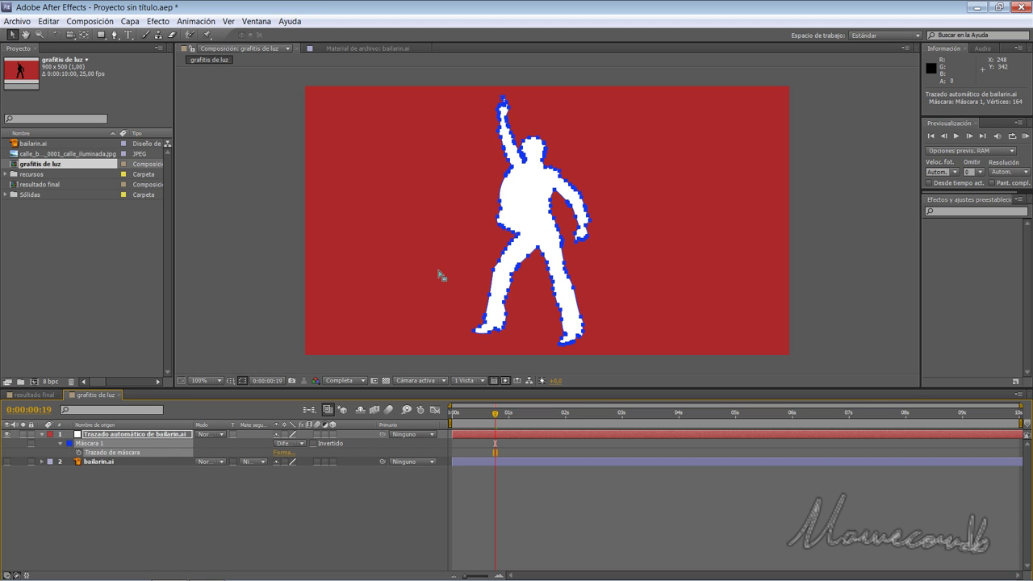
Step: Zoom in to inspect the mask vertices, then return to 100% centred on the dancer
key(period)
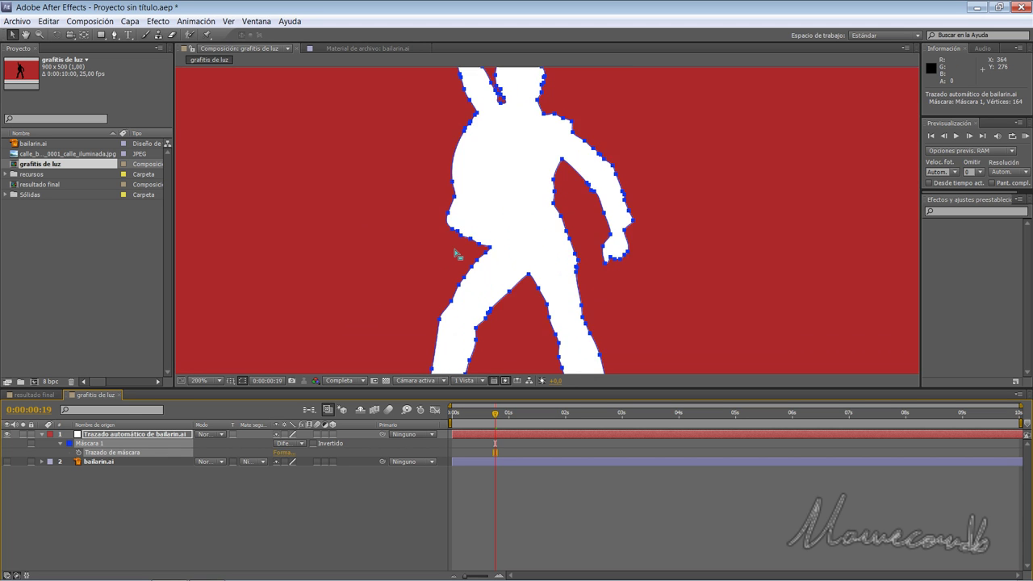
key(period)
key(h)
drag(474, 376, 518, 554)
key(v)
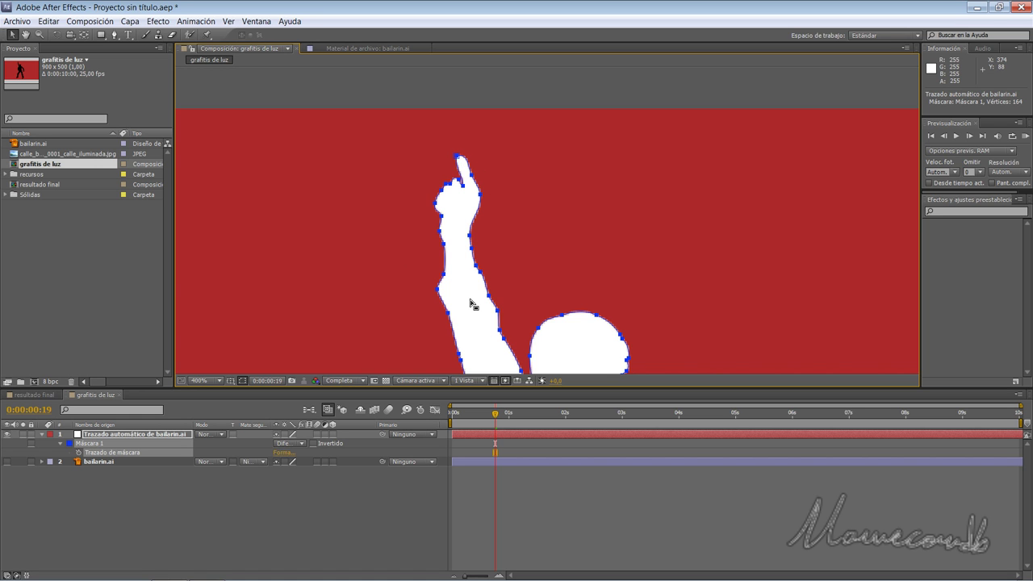
scroll(472, 303, down, 2)
scroll(472, 301, down, 2)
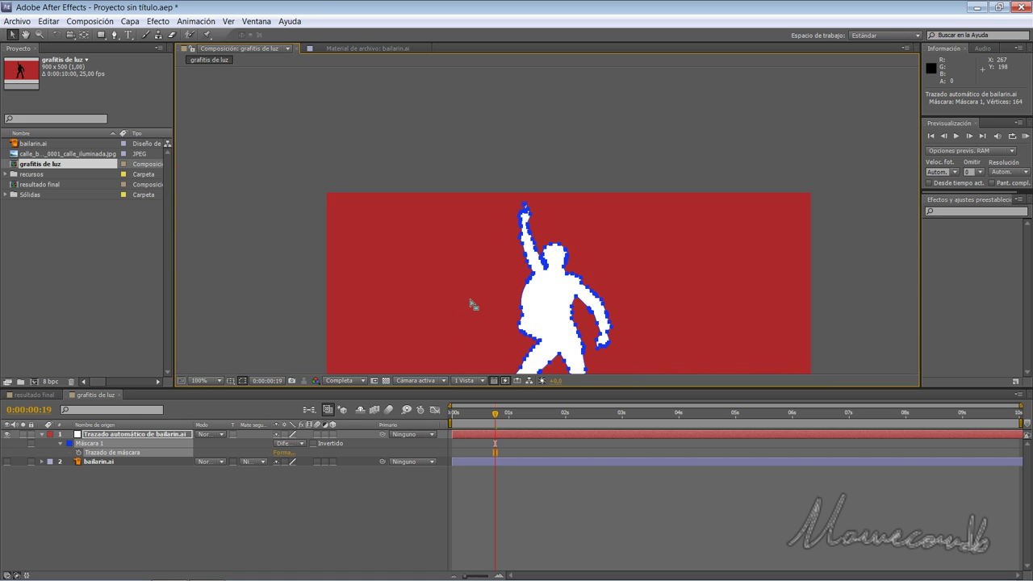
scroll(472, 302, down, 2)
key(slash)
key(h)
drag(430, 339, 422, 240)
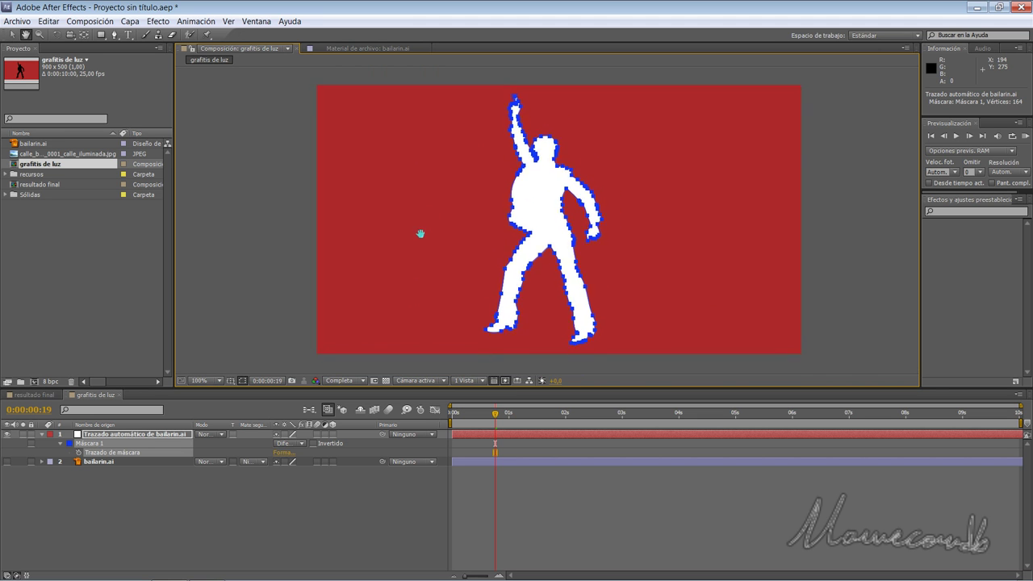
key(v)
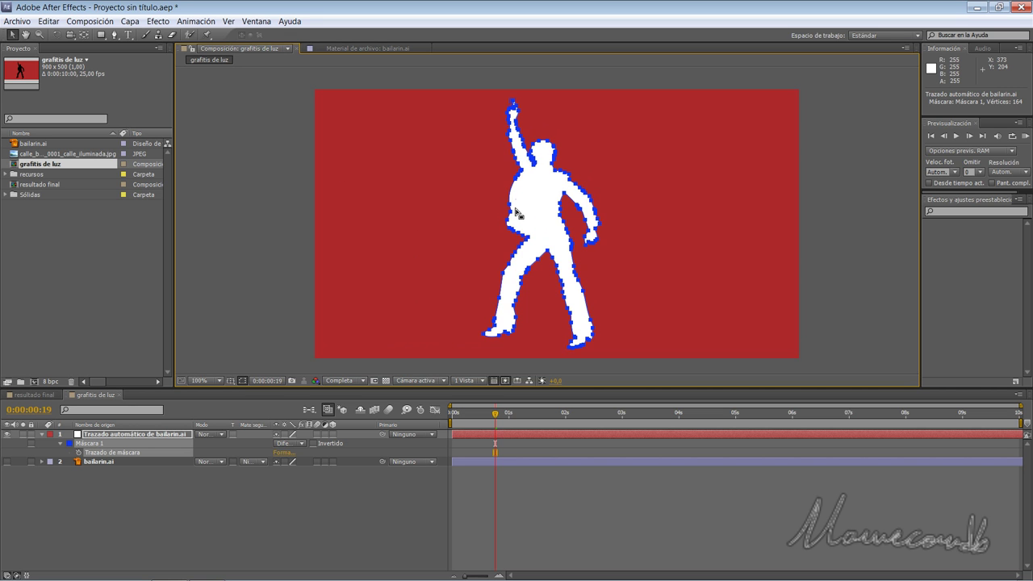
click(502, 213)
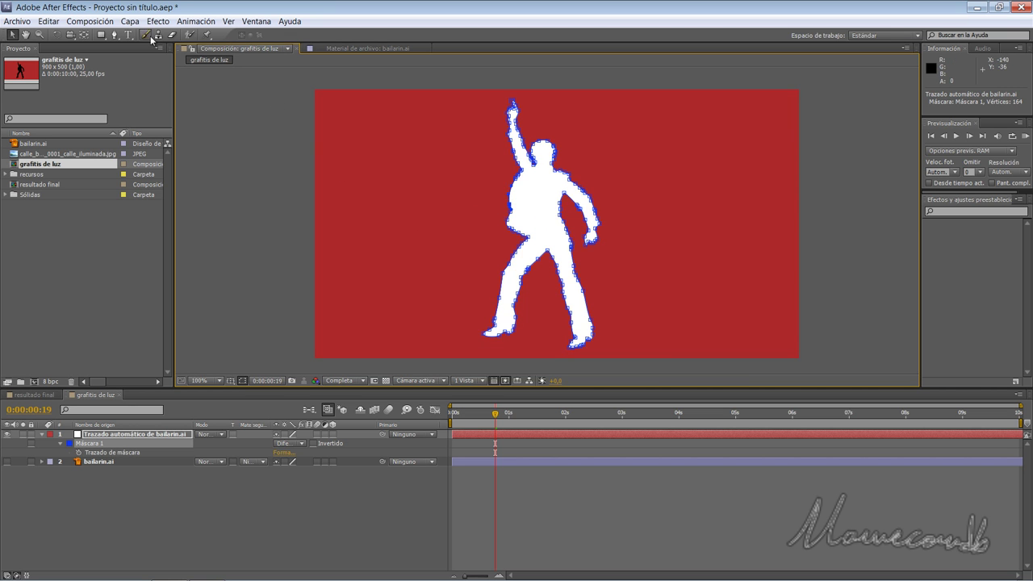
click(130, 21)
mouse_move(98, 109)
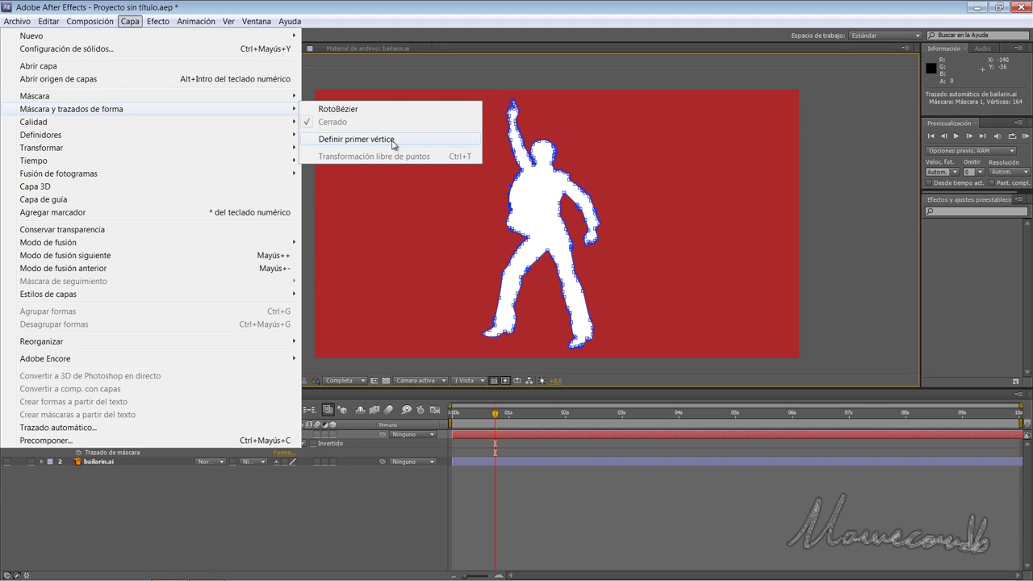
click(386, 213)
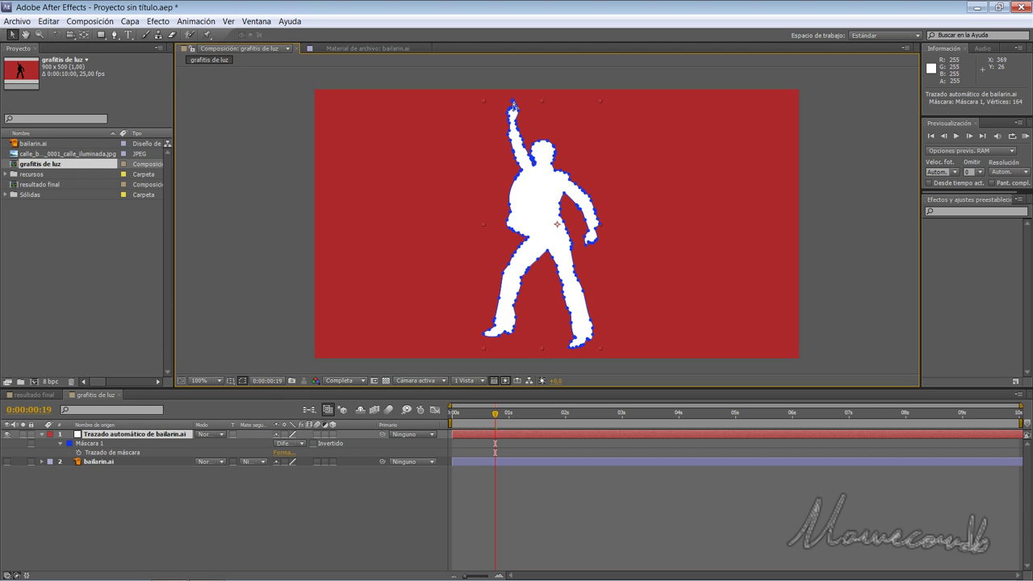
click(289, 494)
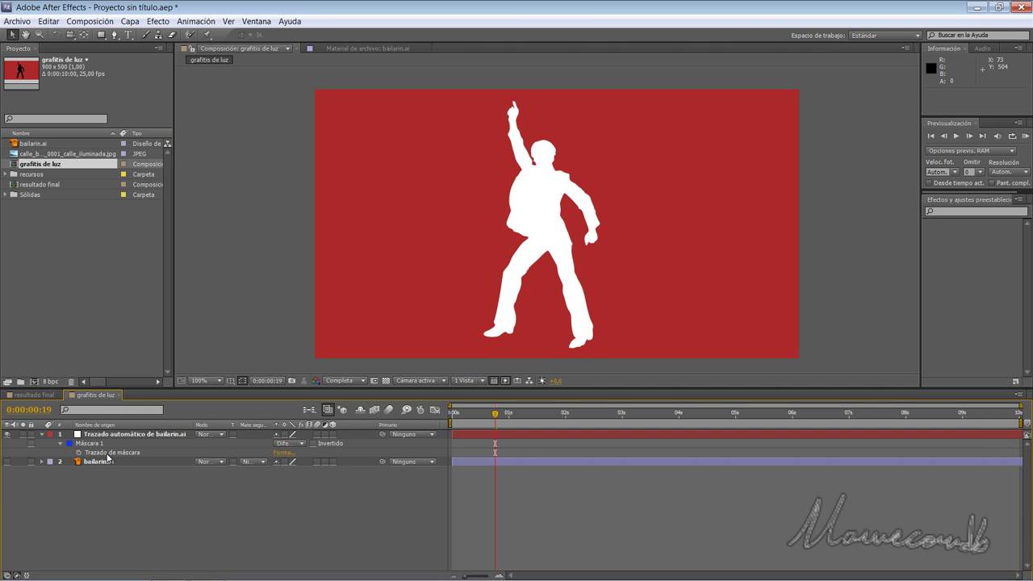
Step: Copy the dancer's mask path, then hide the trace layer and its mask outline
click(107, 453)
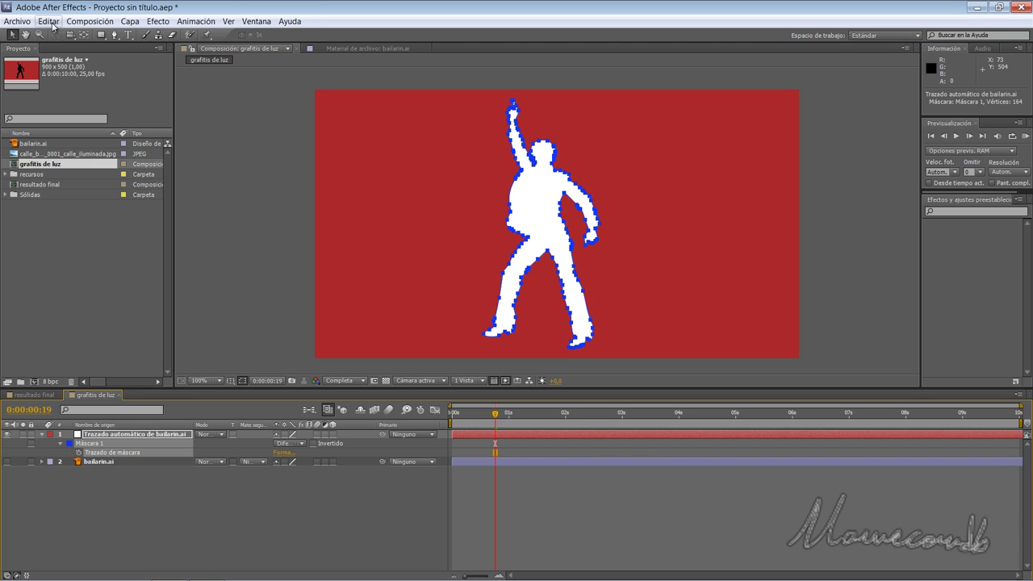
click(48, 21)
click(33, 92)
click(8, 435)
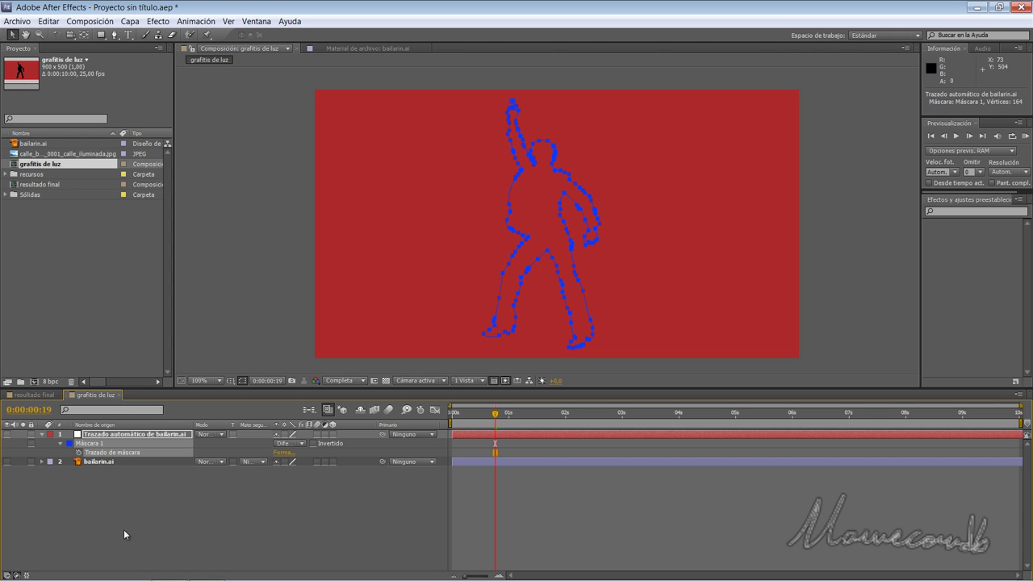
click(234, 383)
click(201, 512)
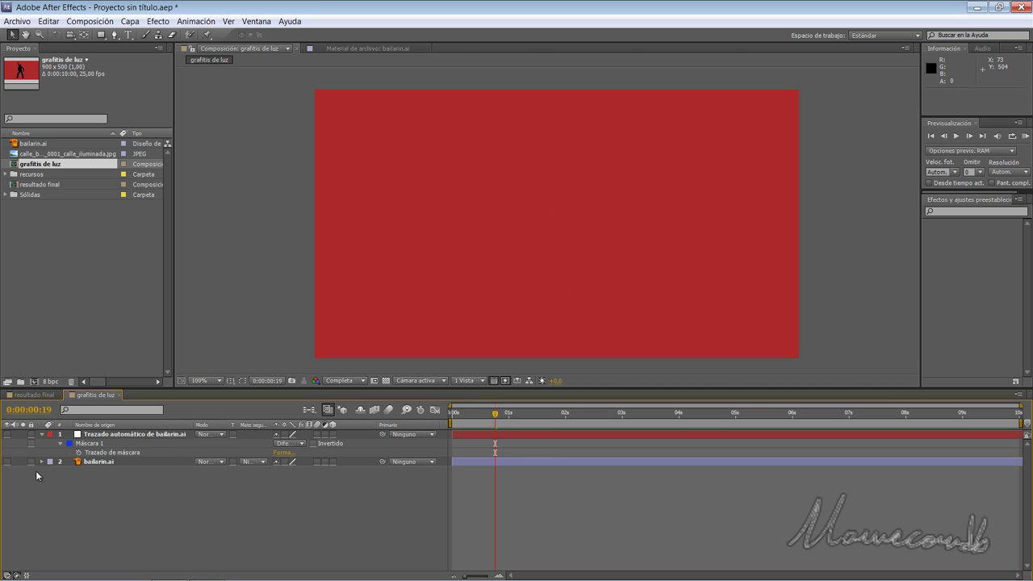
click(42, 434)
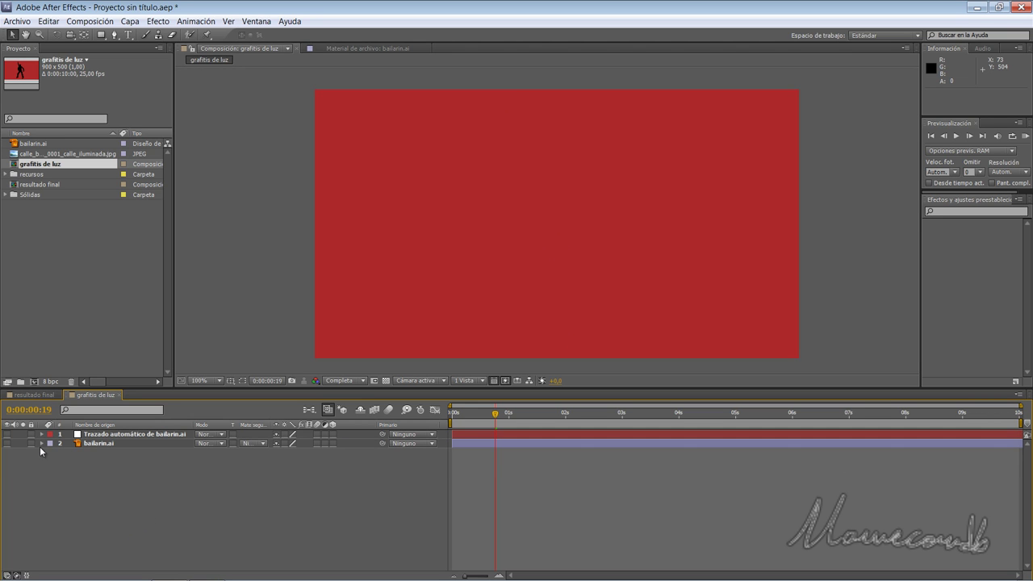
Step: Create a Punto (point) light layer called Emitter
right_click(72, 483)
mouse_move(133, 371)
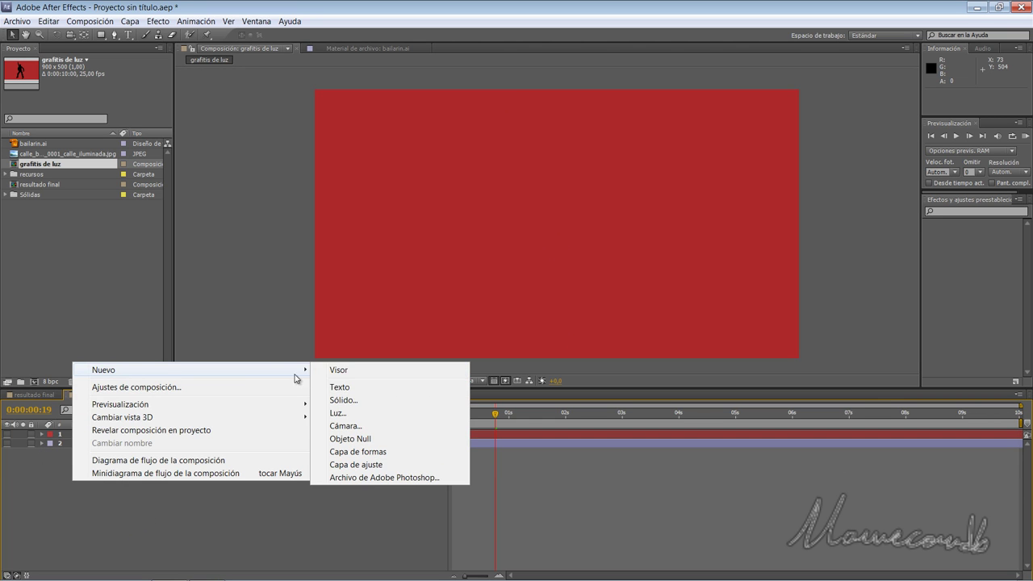
click(353, 413)
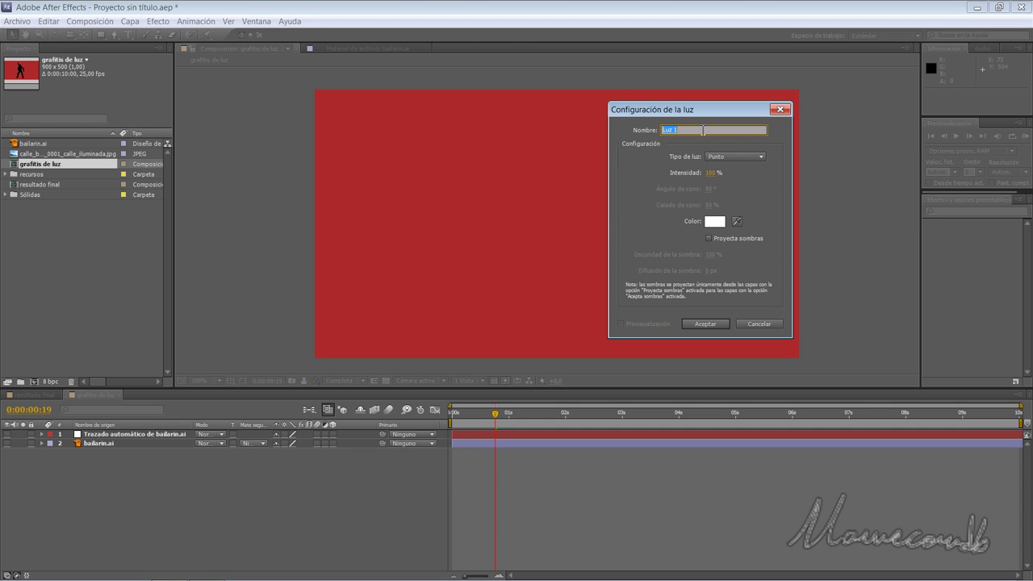
text(E)
click(760, 158)
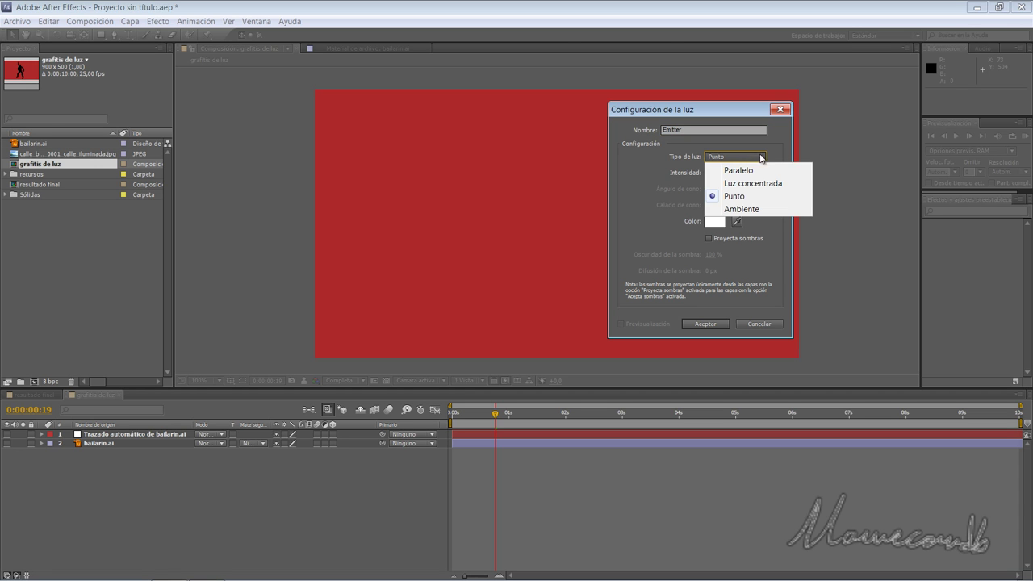
click(752, 197)
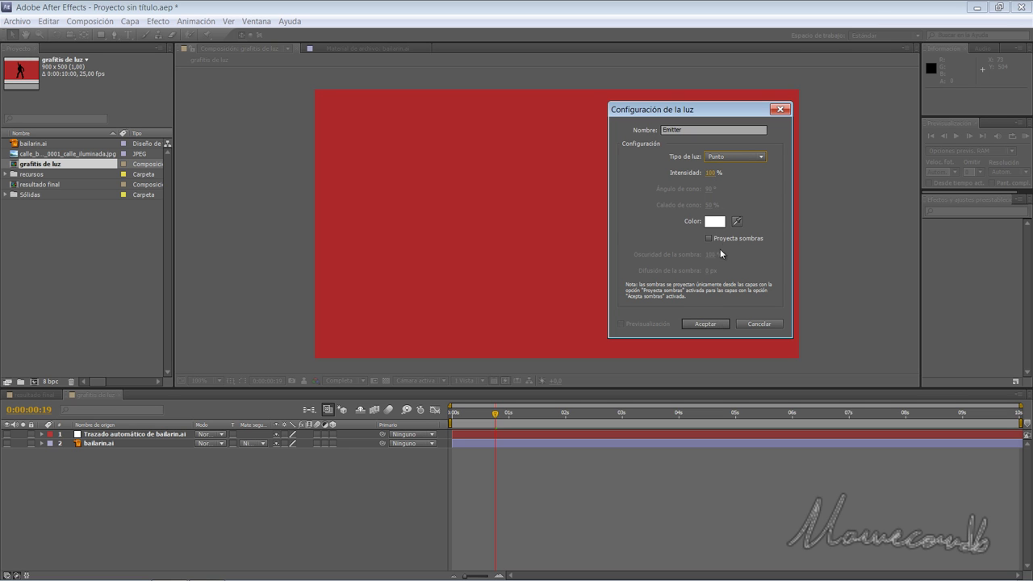
click(712, 324)
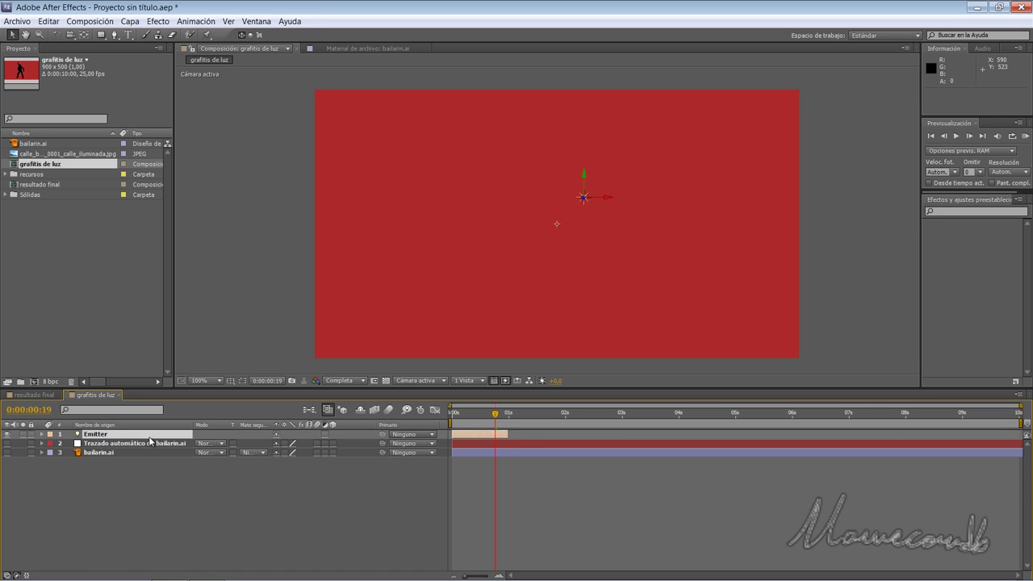
Step: Stretch the Emitter layer to the end of the timeline
click(506, 434)
drag(506, 434, 1016, 434)
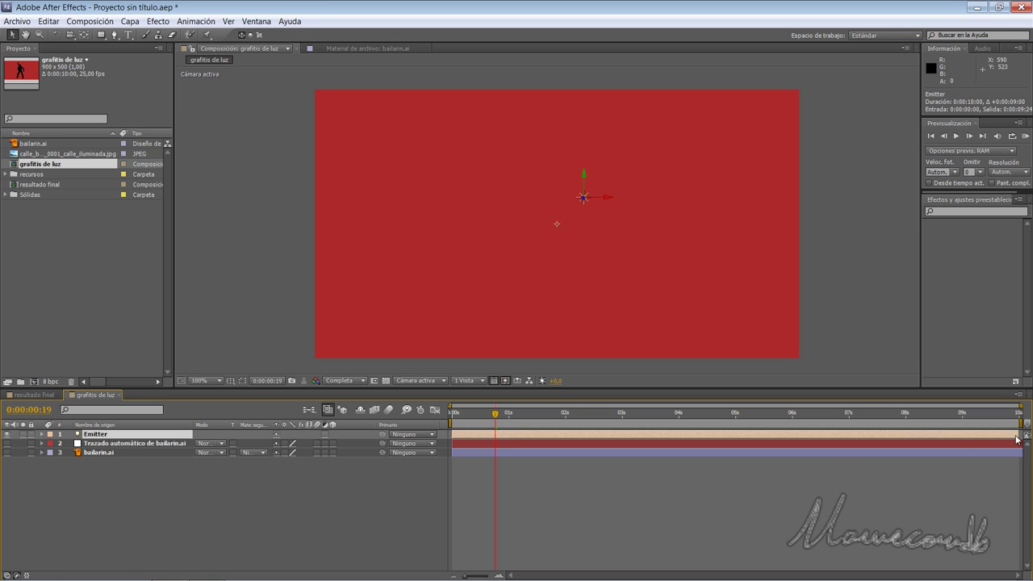
click(224, 523)
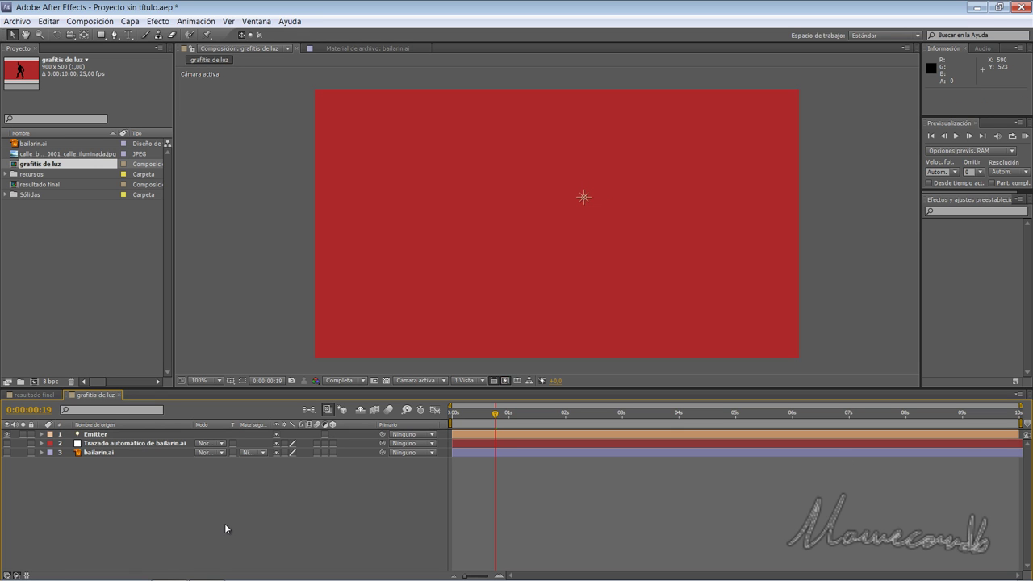
Step: Set the Emitter's Z position to 0 and return to 0:00:00:00
click(121, 436)
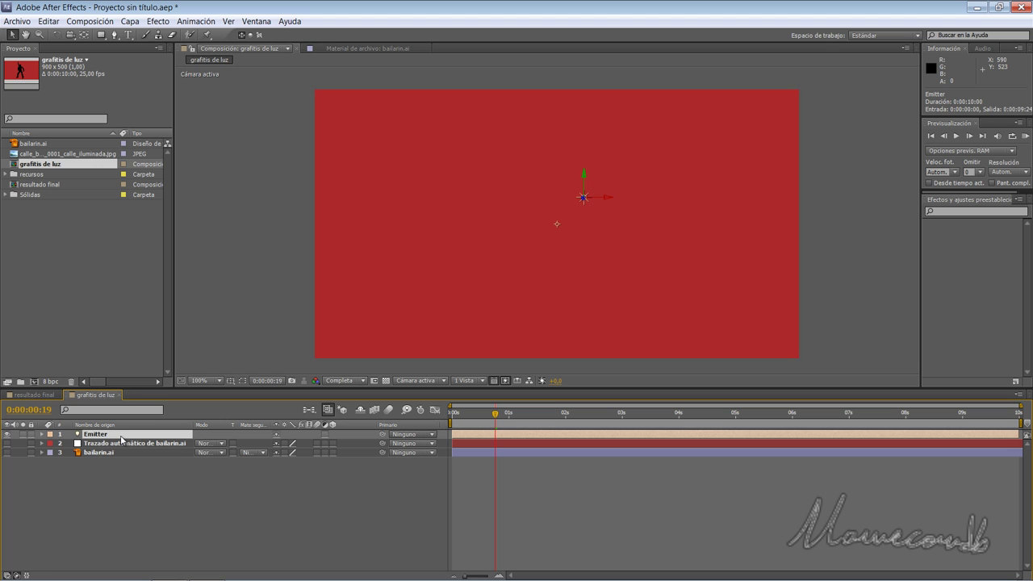
key(p)
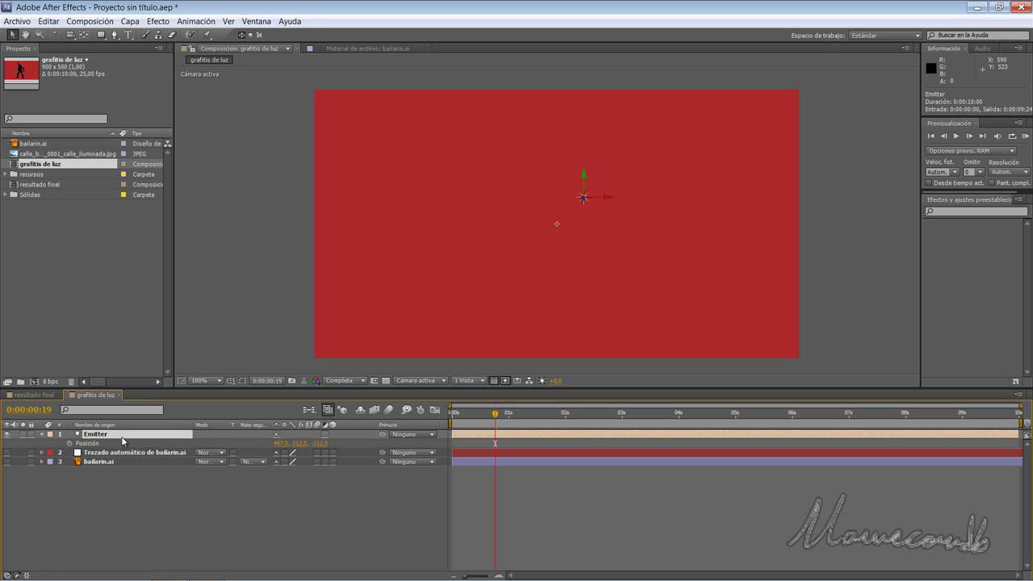
click(321, 444)
text(0)
click(323, 505)
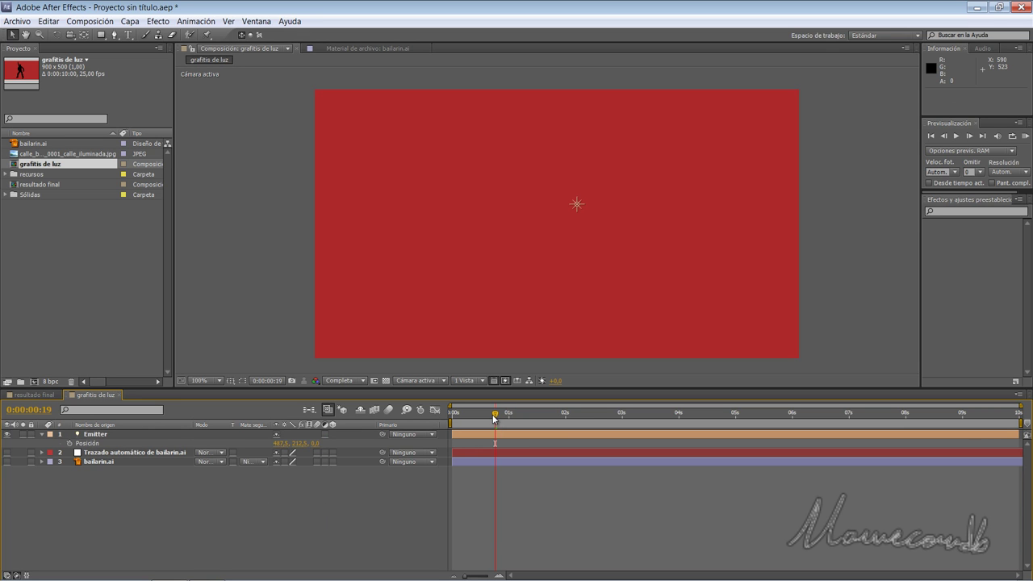
drag(494, 414, 418, 413)
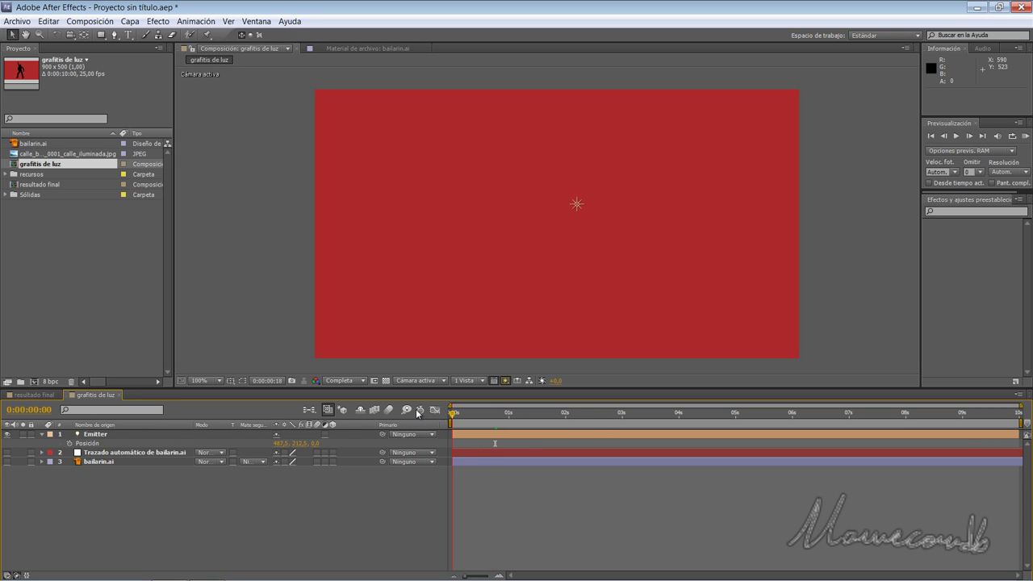
Step: Paste the copied dancer mask path into the Emitter's Position keyframes and preview it
click(69, 443)
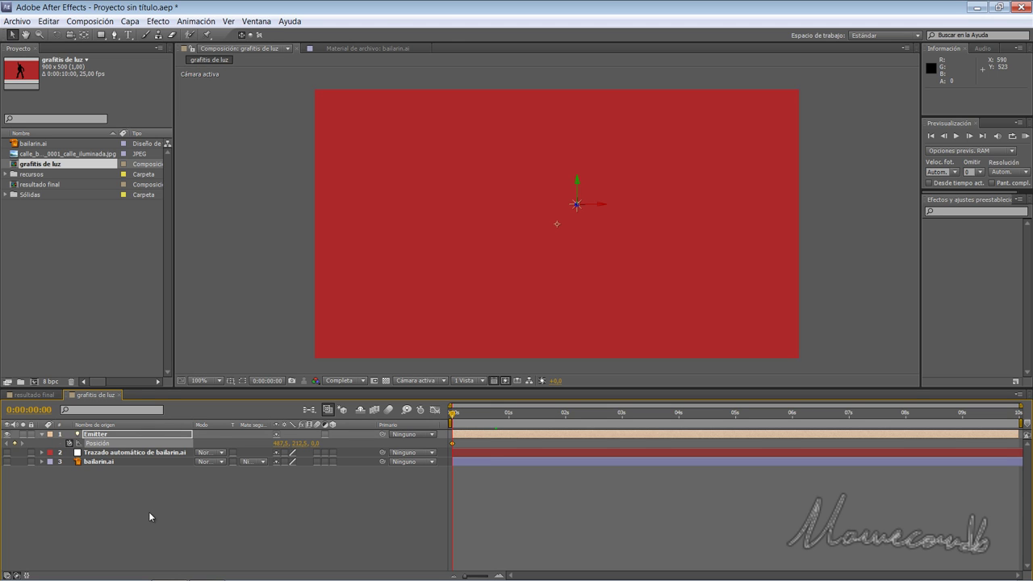
click(49, 22)
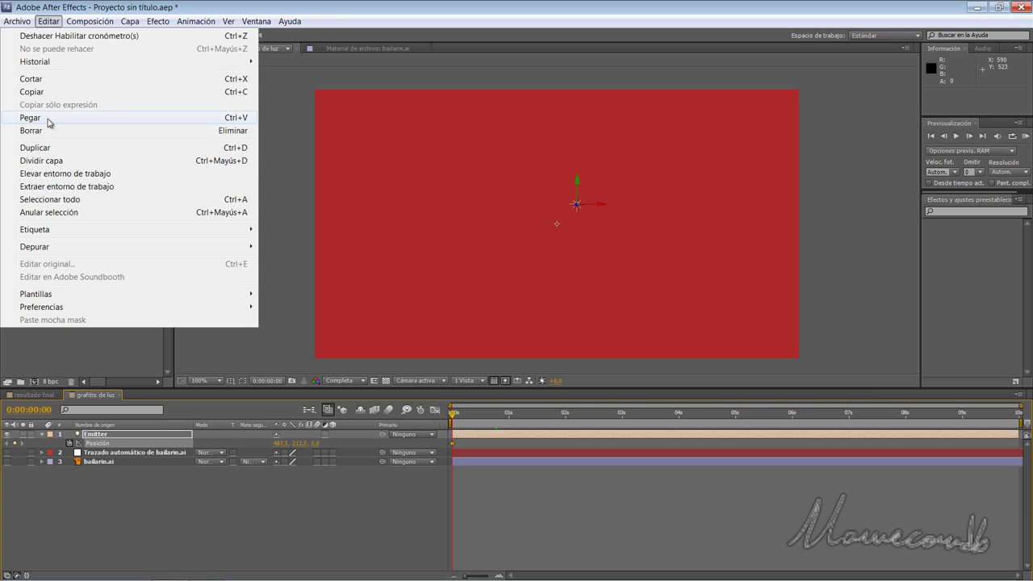
click(47, 118)
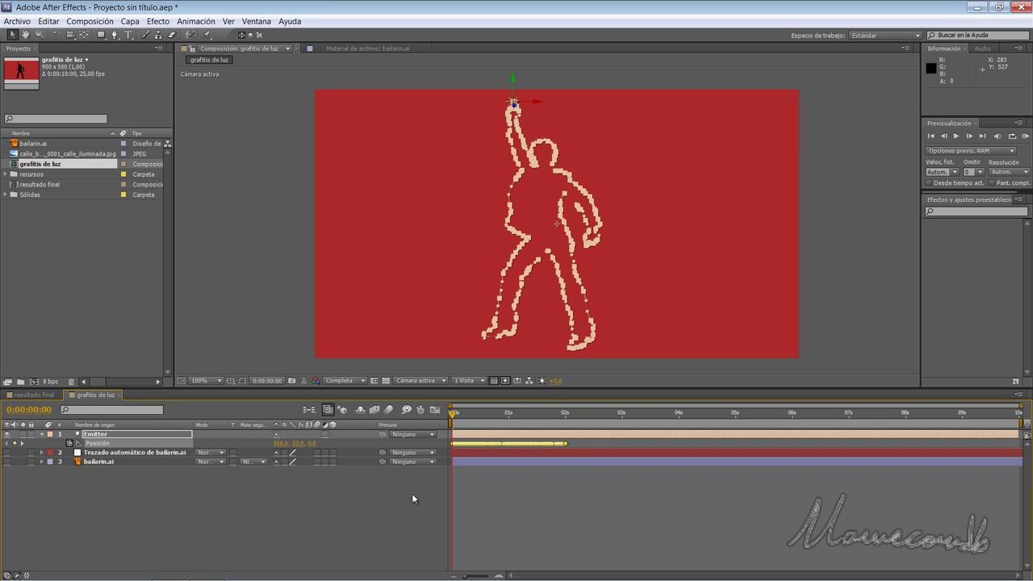
key(KP_0)
mouse_move(457, 417)
mouse_down()
mouse_move(586, 437)
mouse_move(456, 428)
mouse_up()
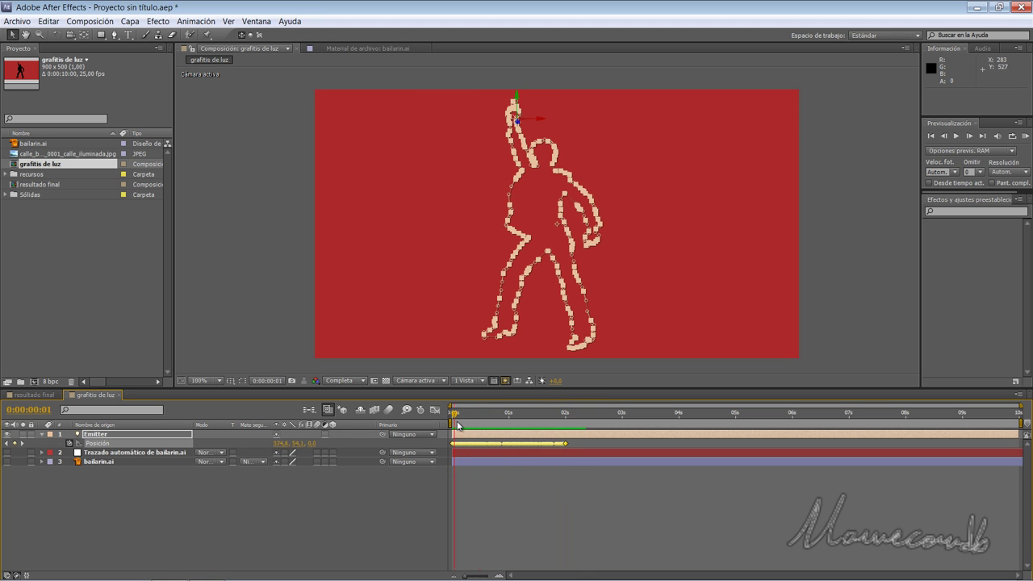
click(250, 497)
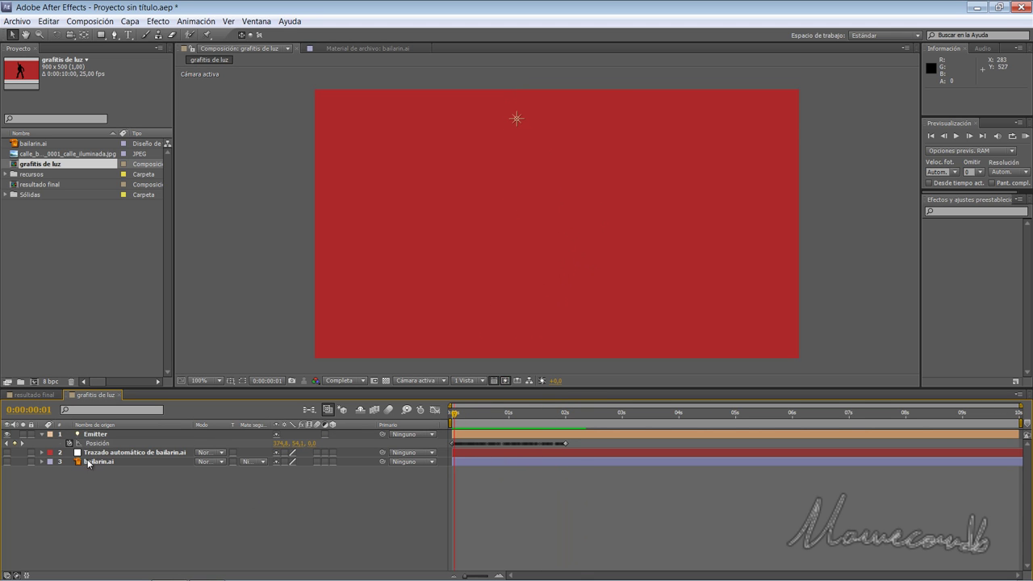
Step: Add a comp-size black solid named 'rayos de luz particular'
click(42, 434)
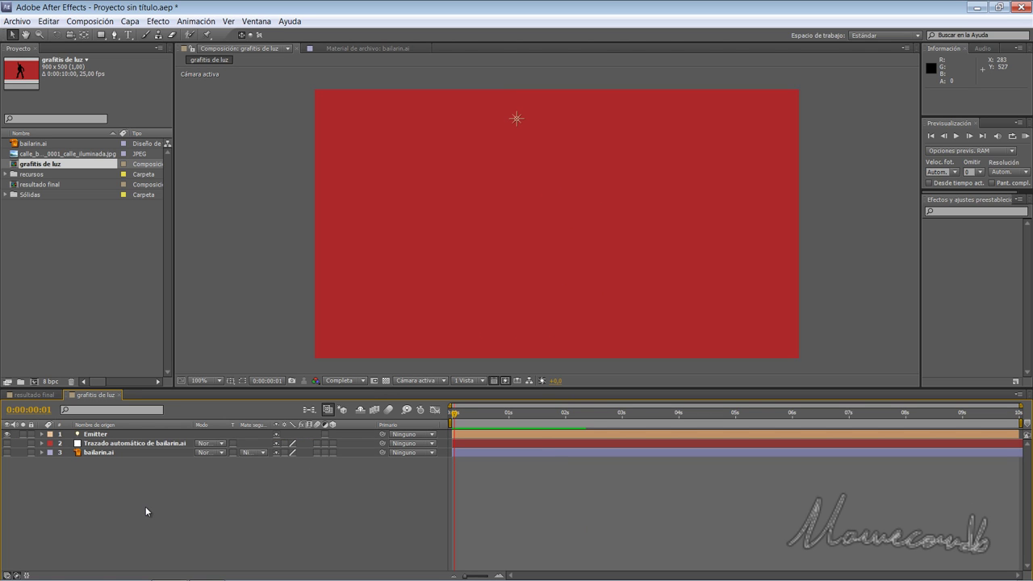
right_click(146, 507)
mouse_move(191, 402)
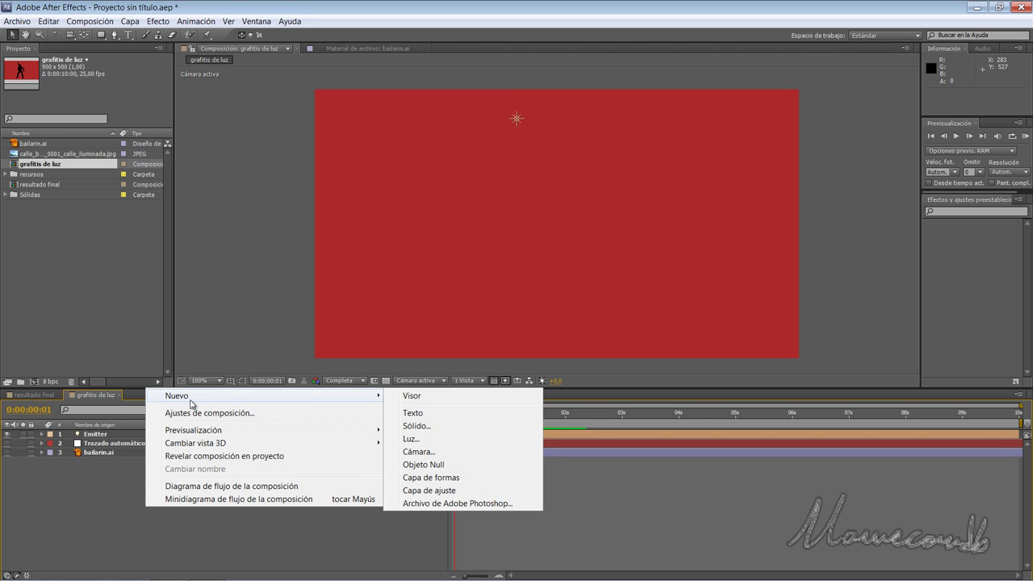
click(440, 427)
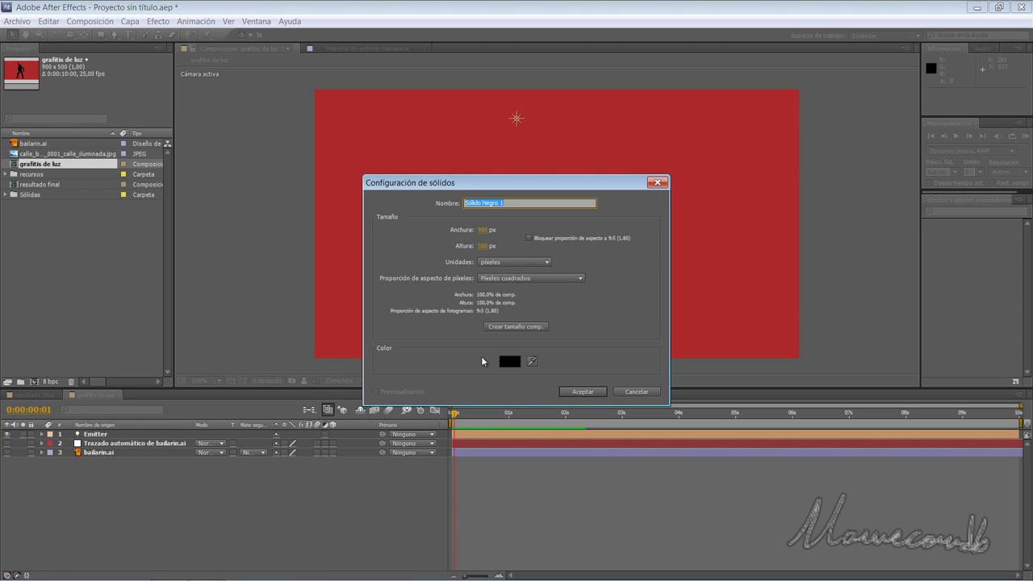
text(rayos )
text(de)
text(lu)
text(z particular)
click(509, 327)
click(583, 391)
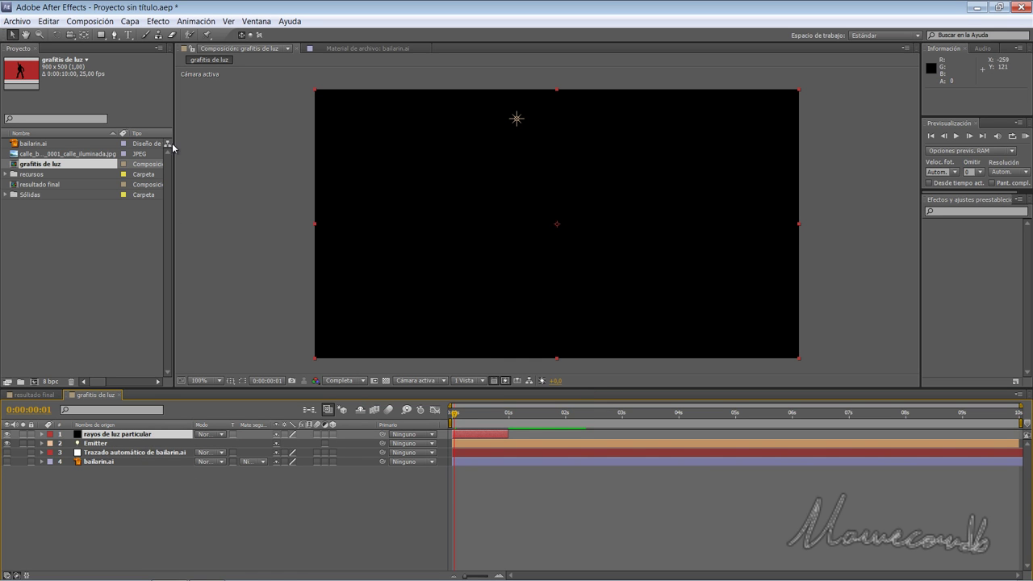
click(158, 22)
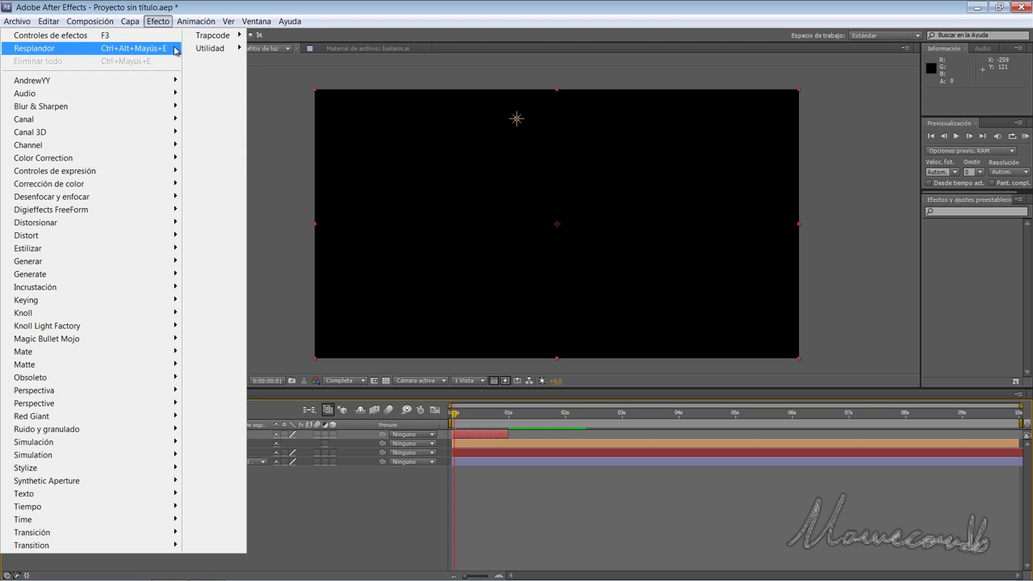
Step: Apply Trapcode Particular to the 'rayos de luz particular' solid and extend the solid to the composition's end
mouse_move(217, 36)
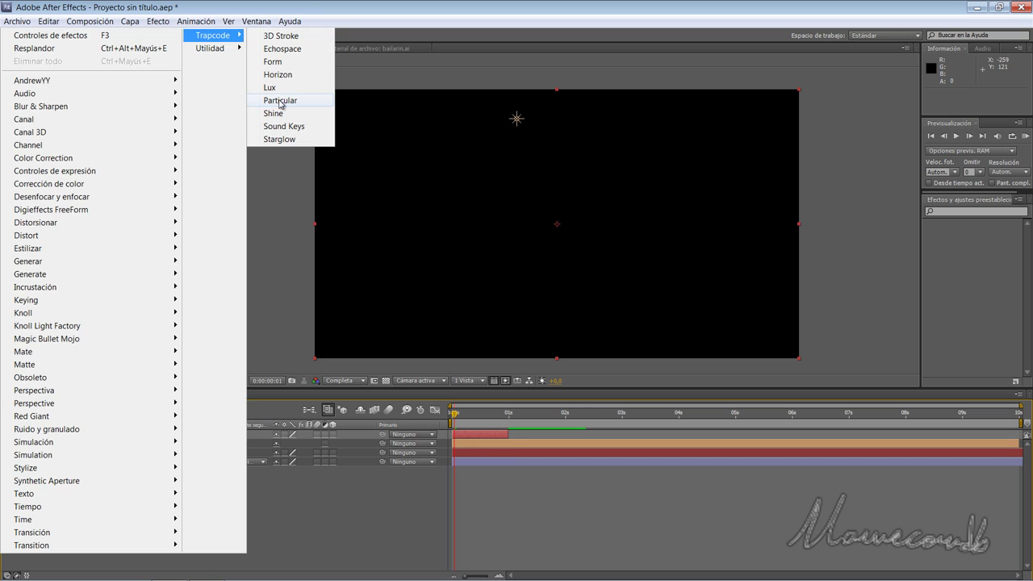
click(280, 101)
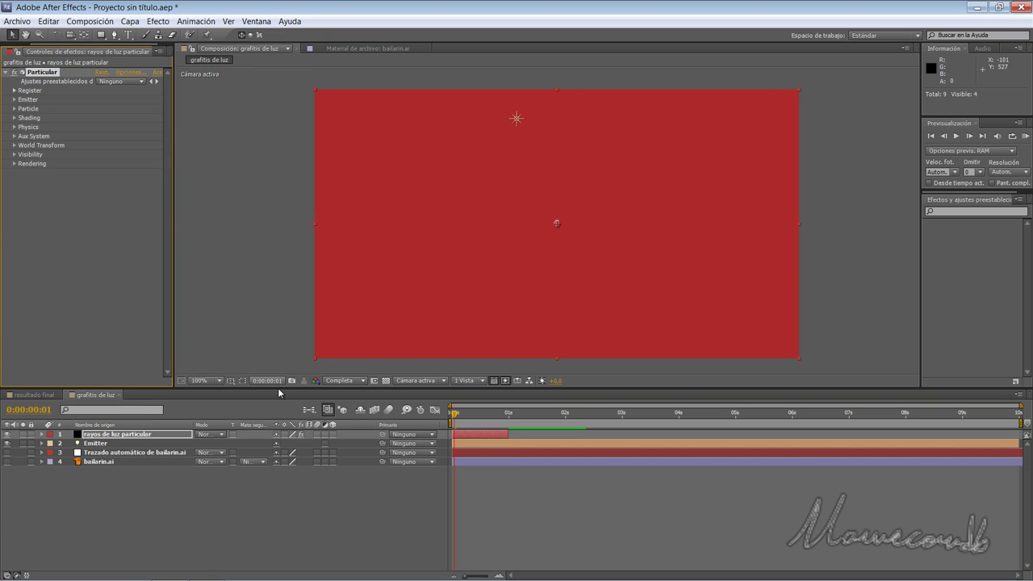
drag(455, 414, 484, 418)
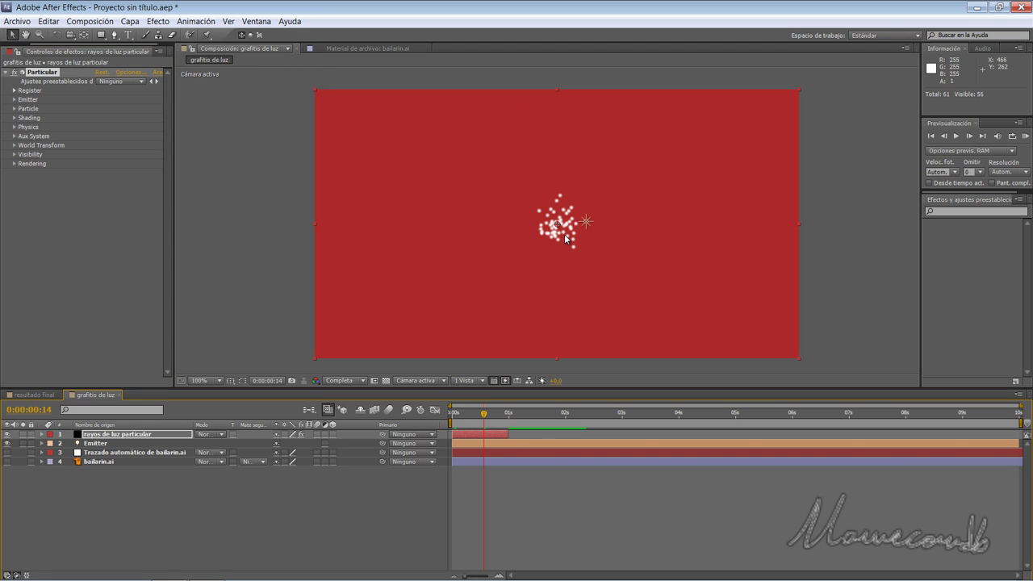
drag(506, 434, 1015, 451)
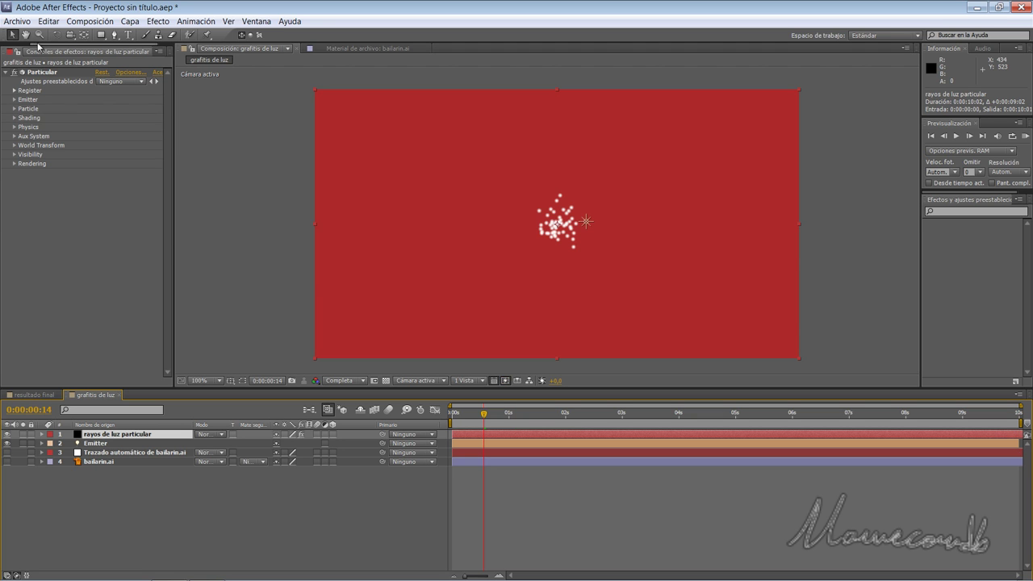
scroll(3, 45, up, 2)
click(11, 52)
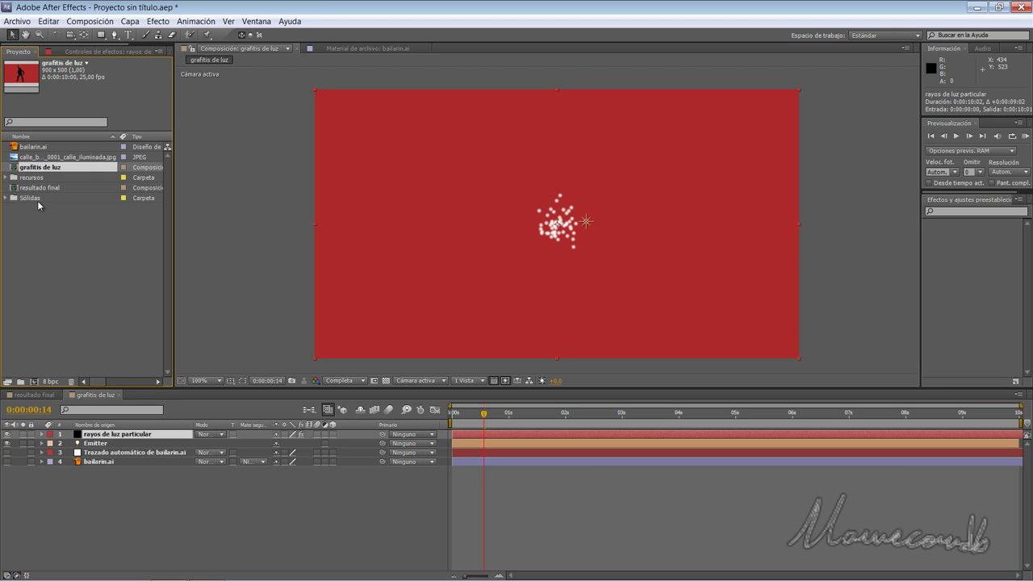
Step: Add calle_badajoz_0001_calle_iluminada.jpg as the bottom layer at full length, then select the Particular solid's effect settings
drag(44, 160, 154, 518)
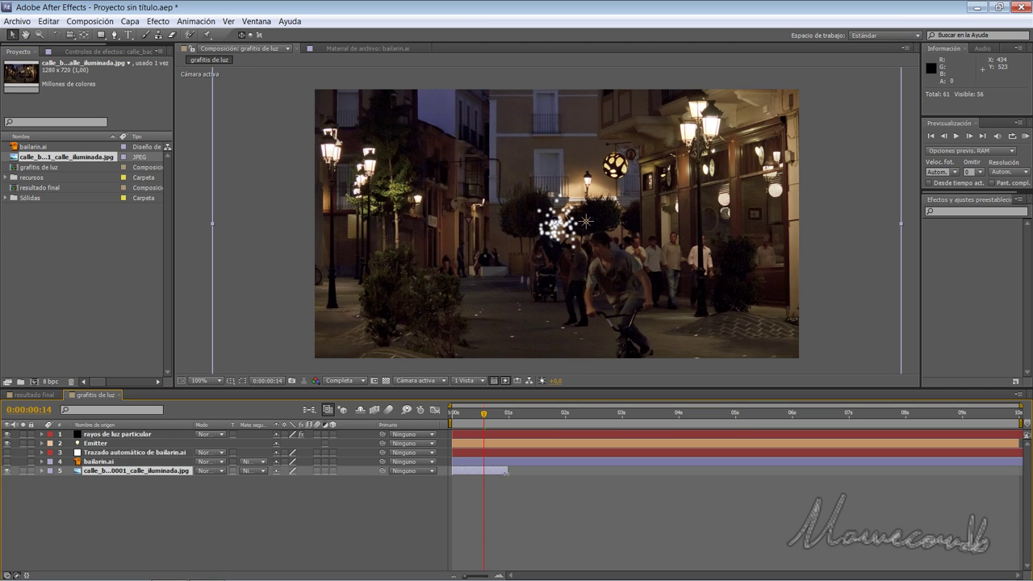
drag(505, 471, 1022, 471)
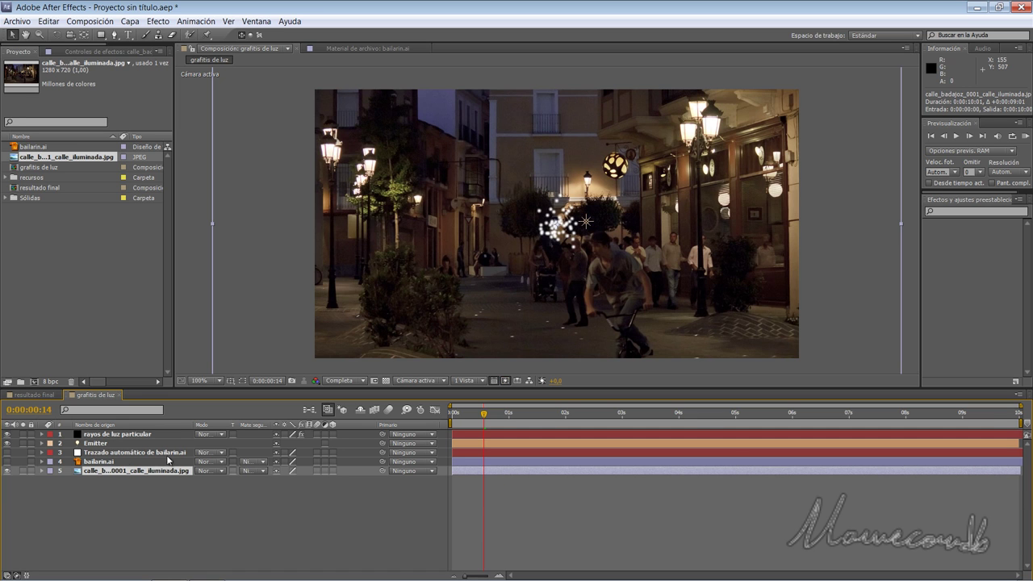
click(115, 434)
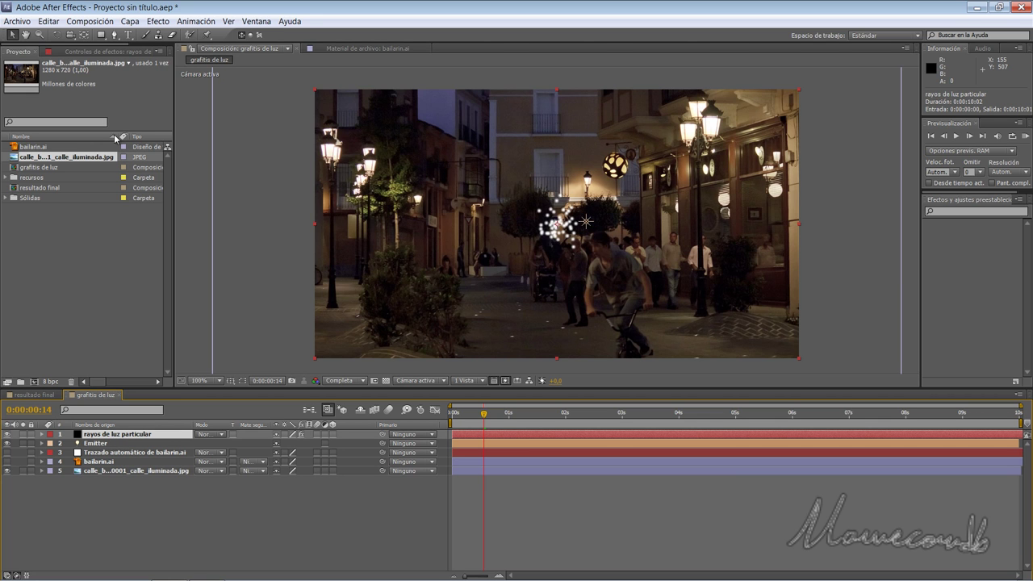
click(116, 52)
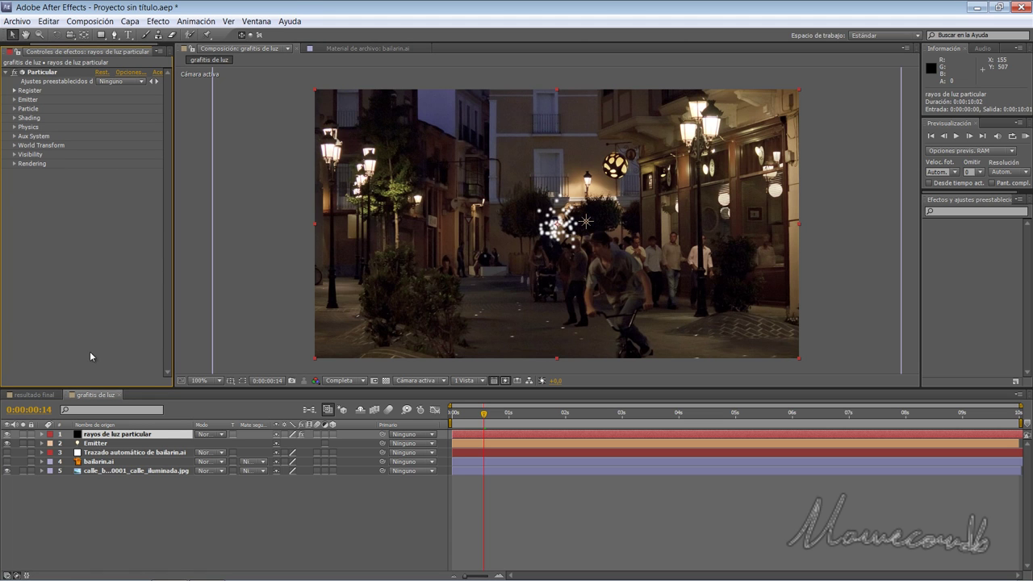
click(136, 75)
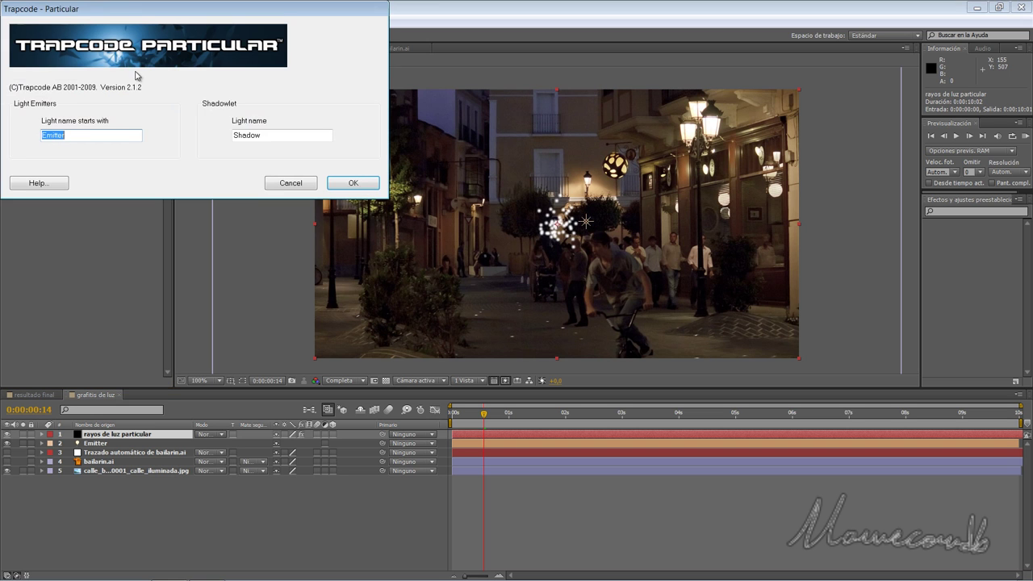
drag(148, 8, 270, 126)
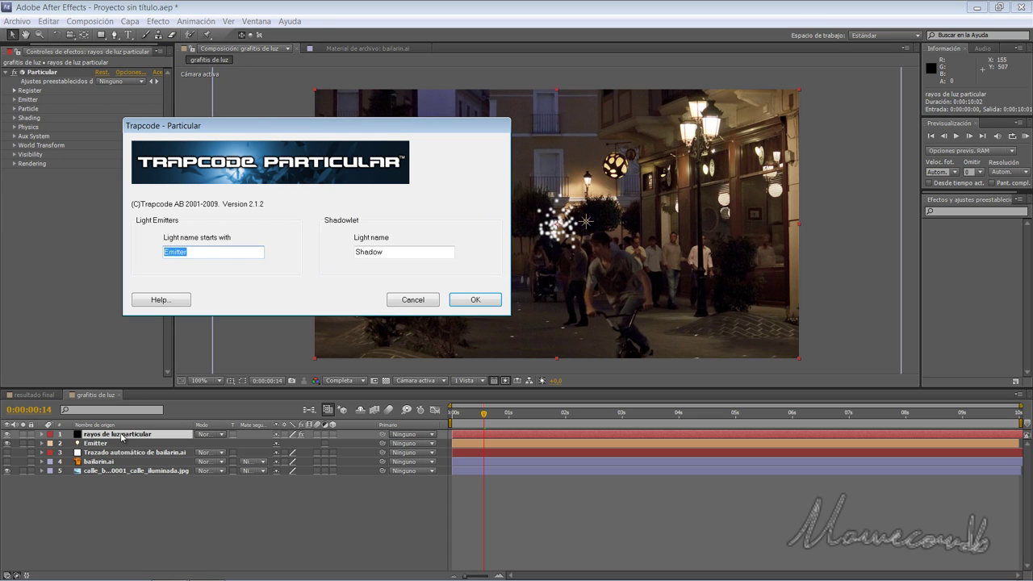
click(473, 300)
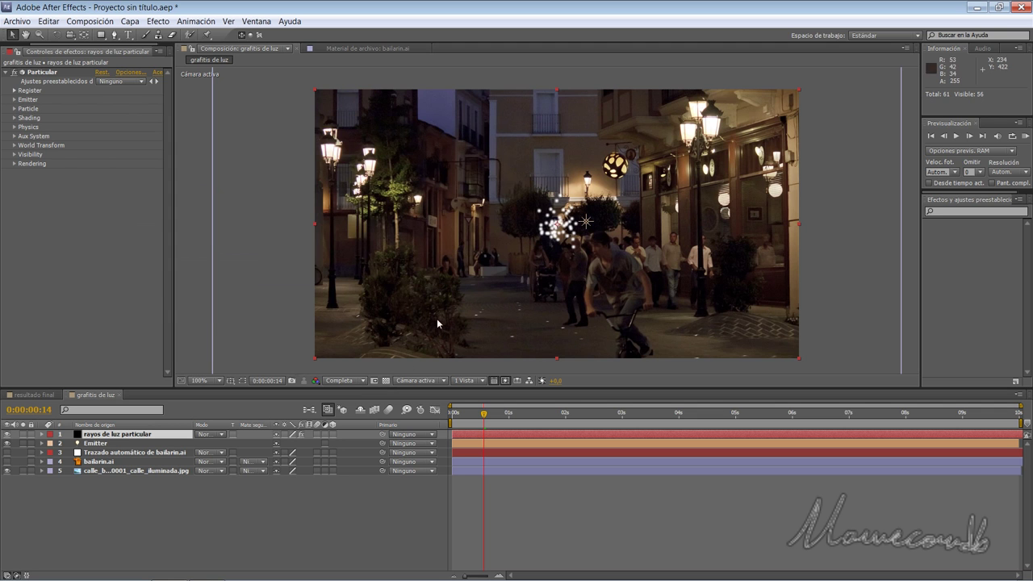
Step: Set Particular's Emitter Type to Light(s) and raise Particles/sec to 570
click(13, 100)
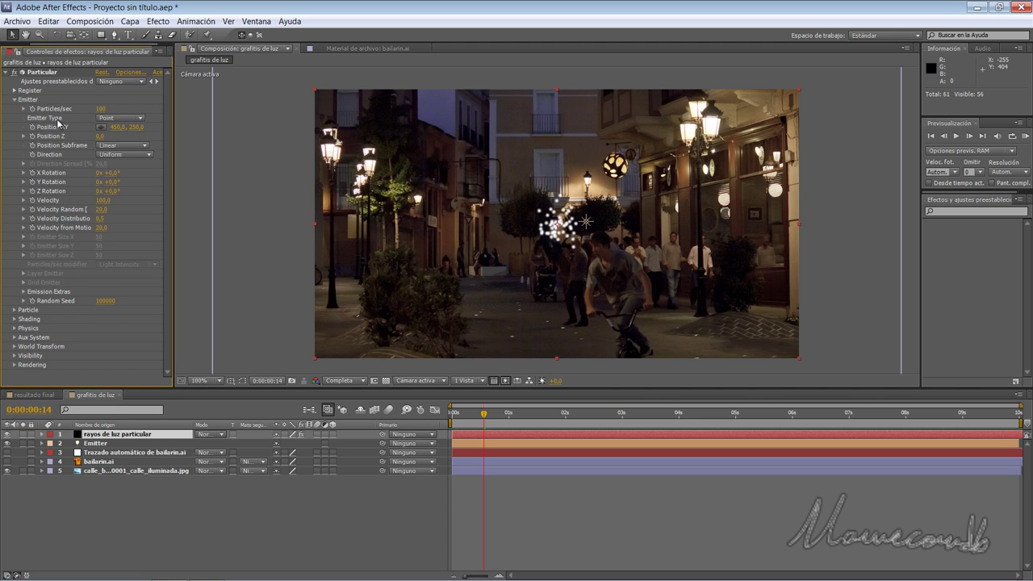
click(142, 121)
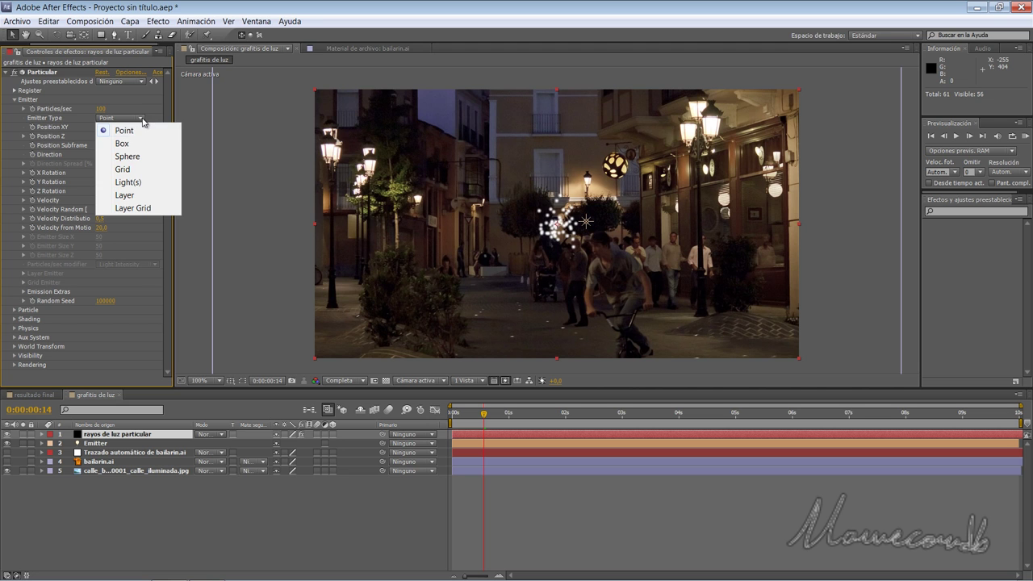
click(137, 184)
mouse_move(484, 414)
mouse_down()
mouse_move(453, 414)
mouse_move(621, 436)
mouse_move(454, 434)
mouse_move(552, 438)
mouse_up()
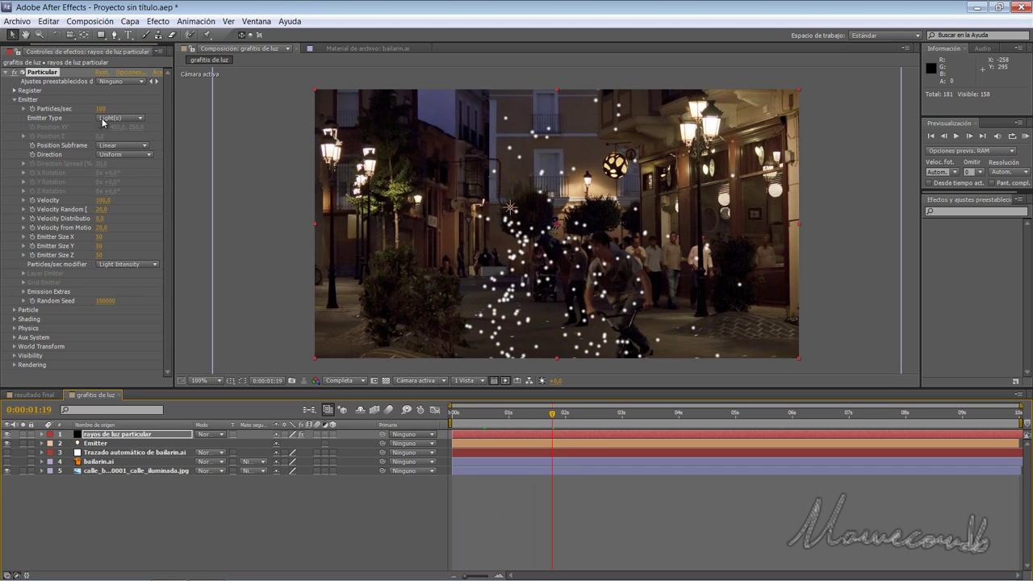
drag(123, 112, 134, 112)
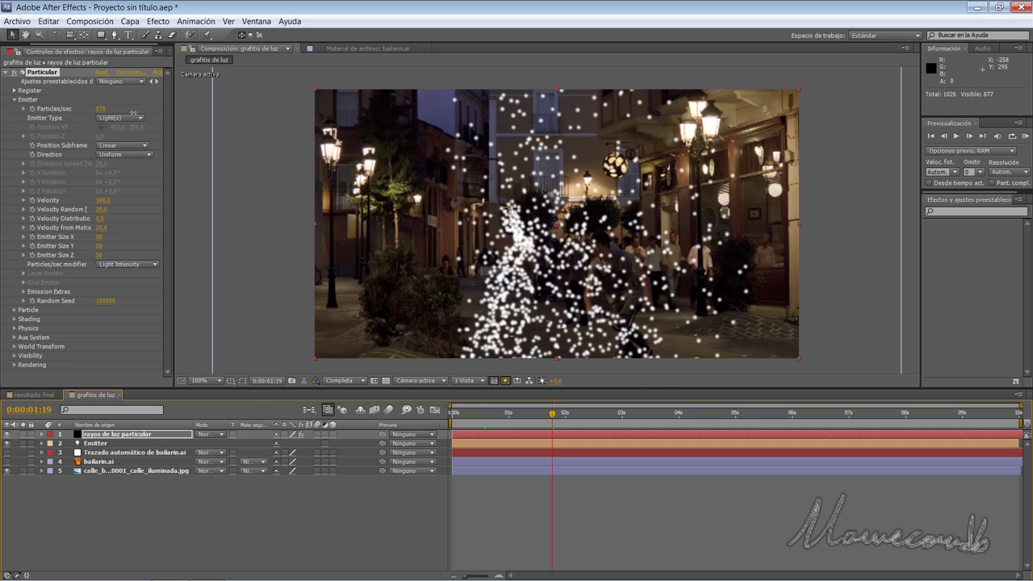
Step: Zero Velocity, Velocity Random, Velocity Distribution, Velocity from Motion and Emitter Size X/Y/Z
click(104, 200)
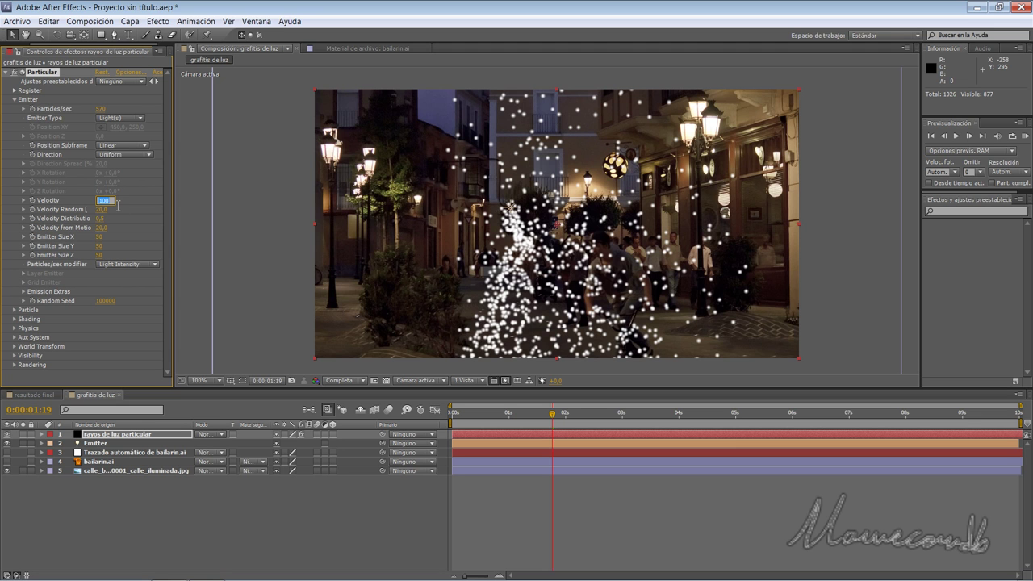
key(Tab)
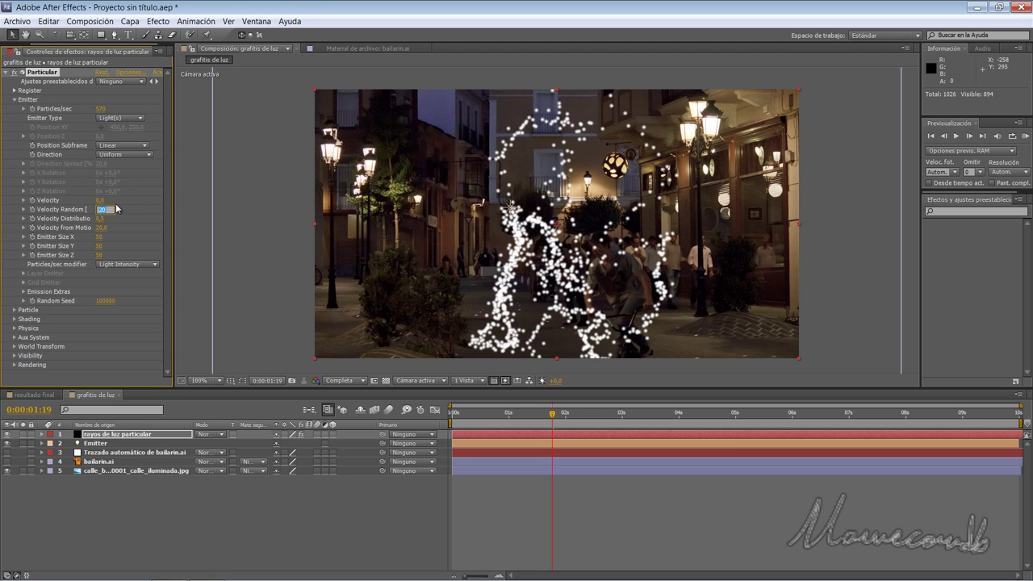
key(Tab)
key(Tab)
text(0)
key(Tab)
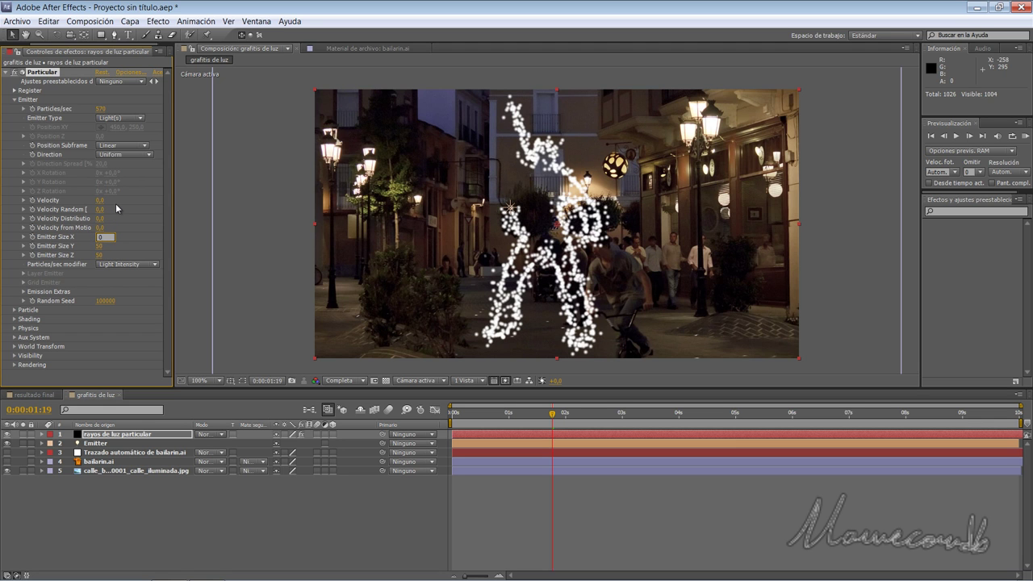
text(0)
key(Tab)
text(0)
key(Tab)
text(0)
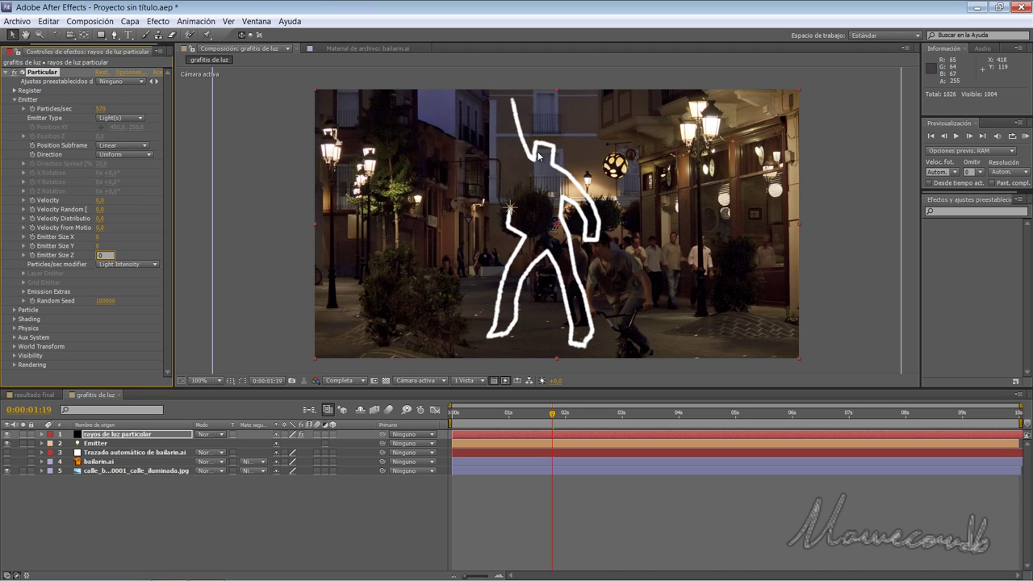
Step: Scrub to check the dancer trace, then raise particle Size to 23 to thicken the line
mouse_move(554, 419)
mouse_down()
mouse_move(493, 427)
mouse_move(571, 429)
mouse_up()
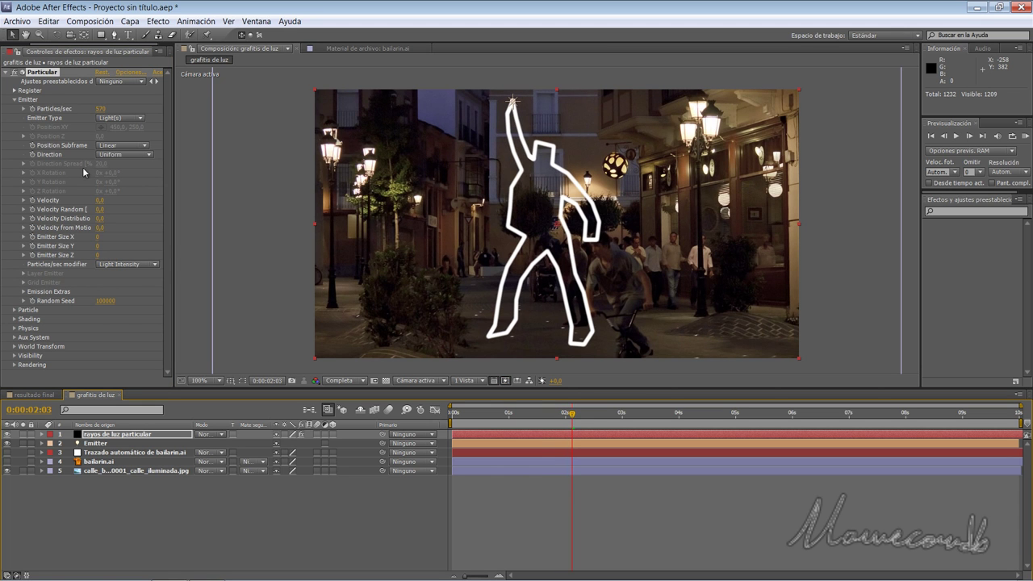
click(14, 100)
click(14, 108)
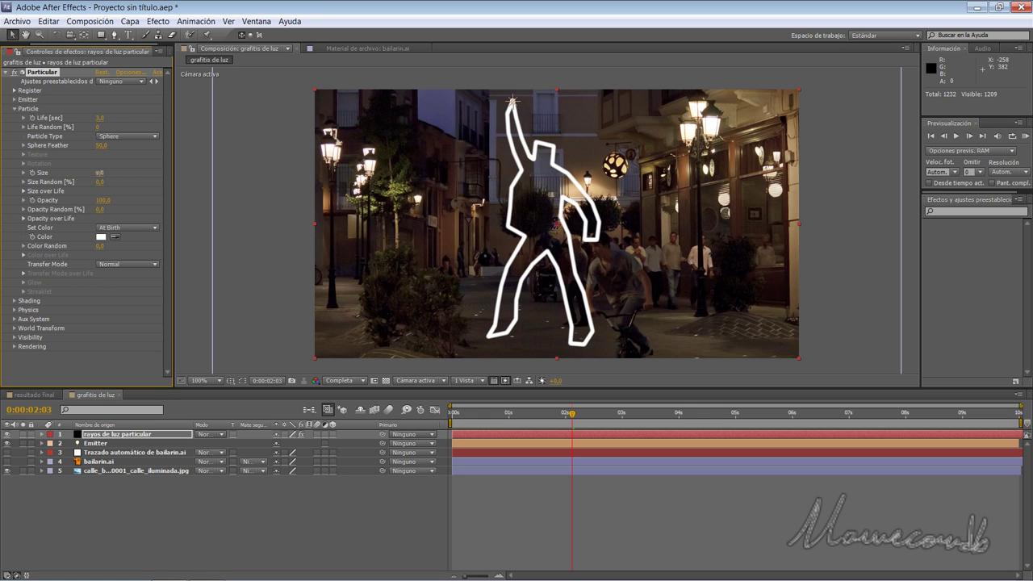
drag(110, 173, 109, 172)
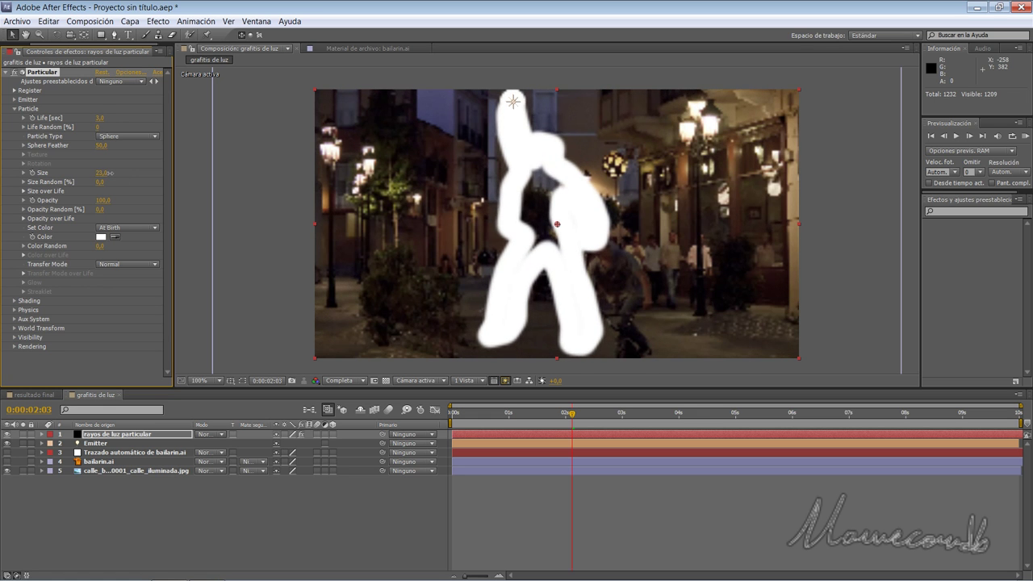
Step: Switch the Emitter Type to Point and raise particle Size to 97
click(15, 100)
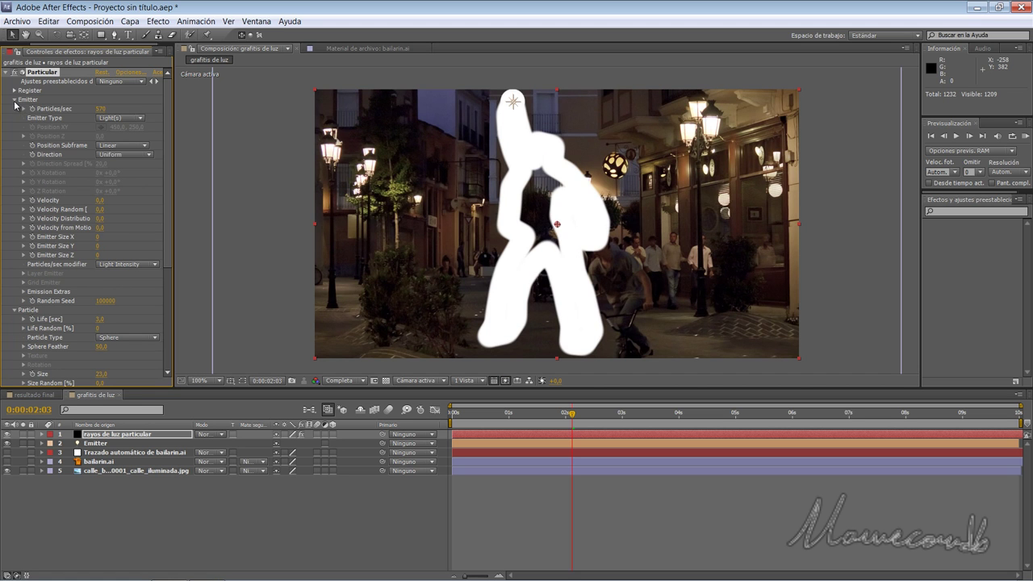
click(142, 119)
click(129, 131)
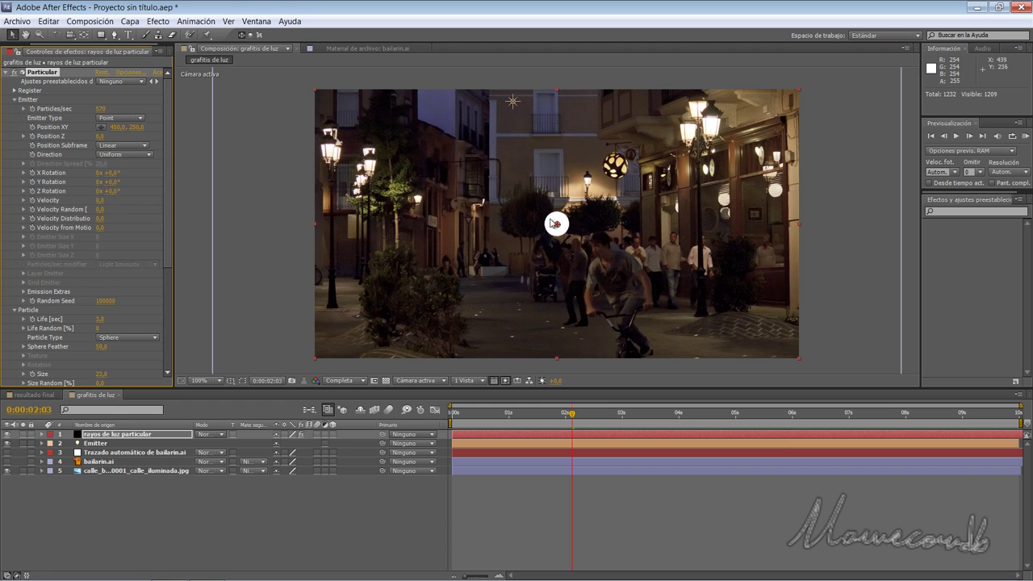
click(14, 100)
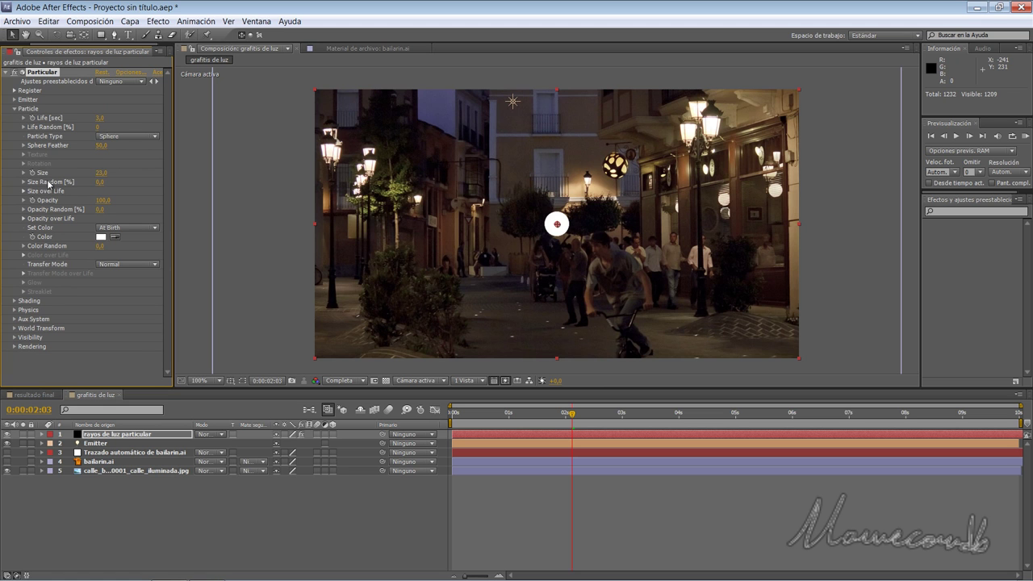
drag(121, 172, 148, 179)
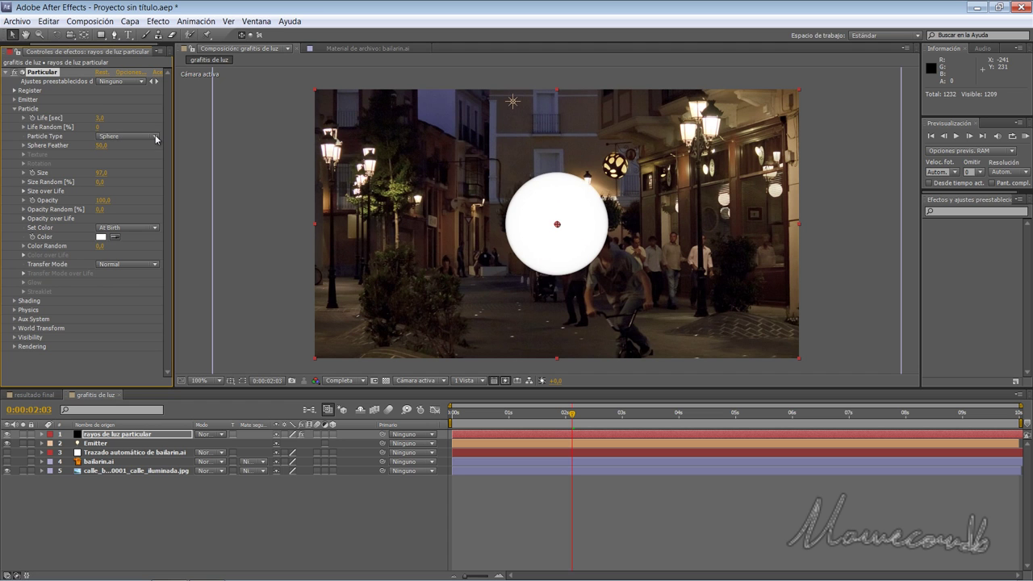
click(157, 140)
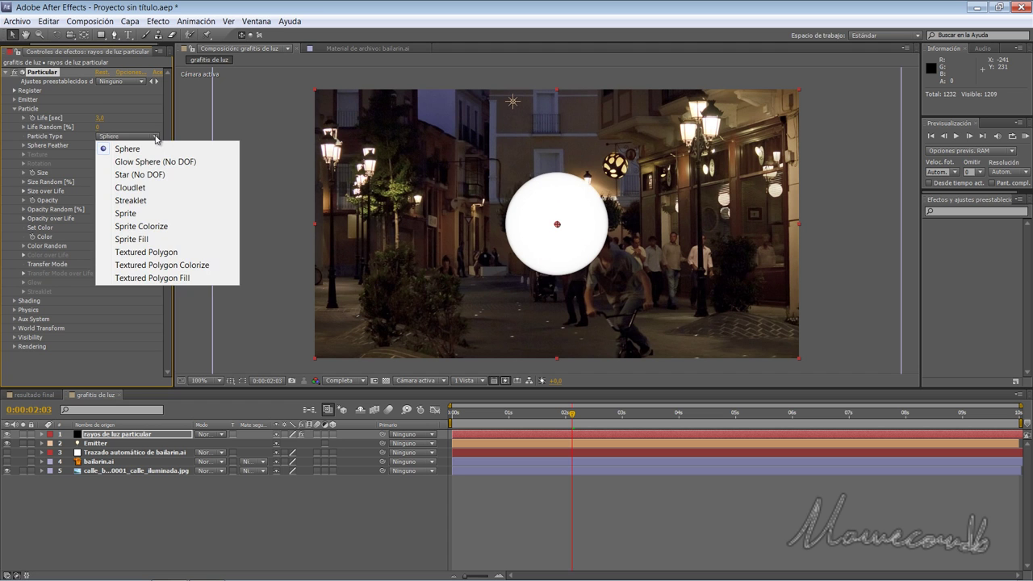
Step: Set Particle Type to Streaklet with 10 streaks, adjust seed and streak size, and shrink Size to 39
click(147, 202)
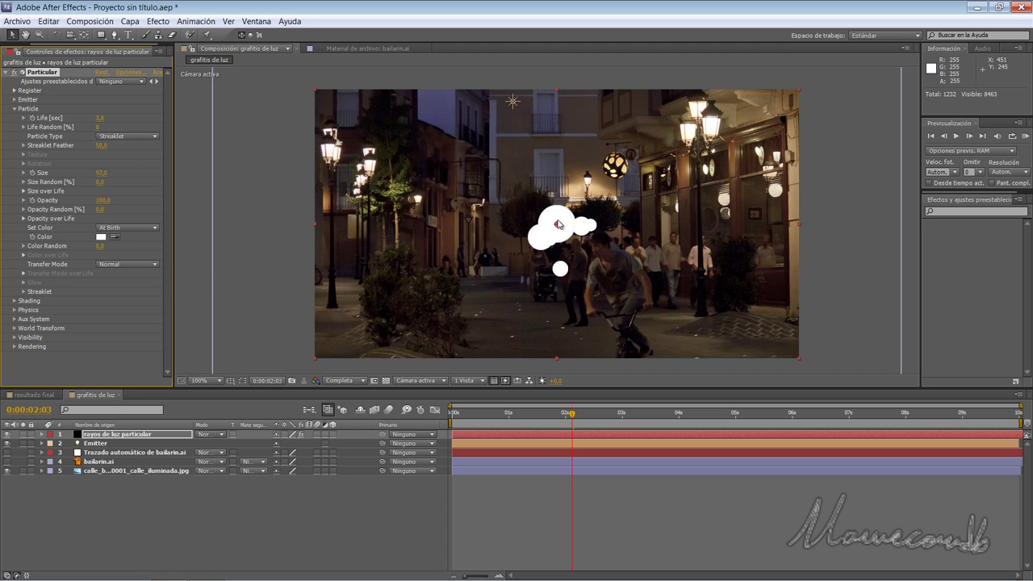
click(25, 292)
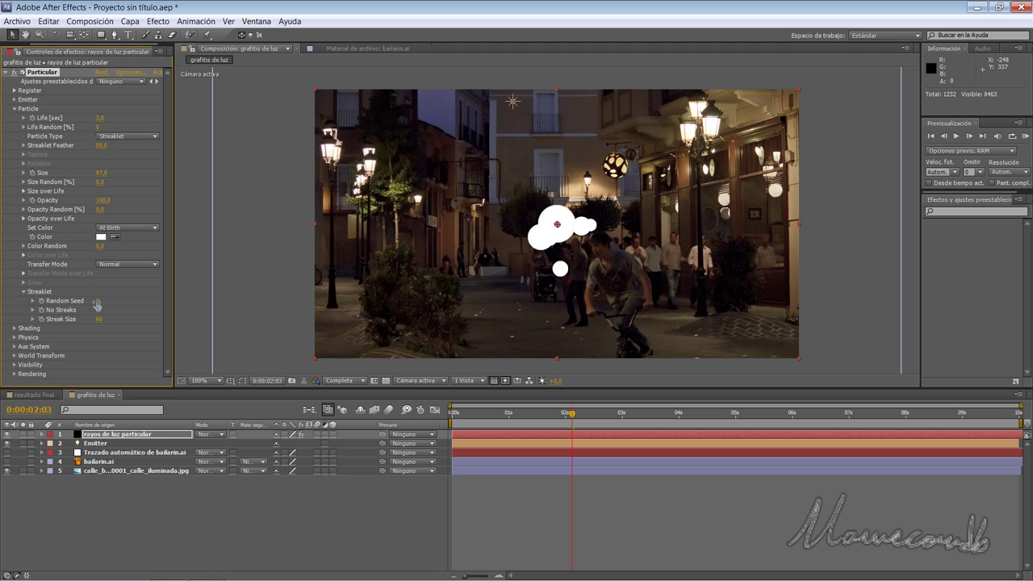
drag(104, 300, 81, 319)
mouse_move(105, 309)
mouse_down()
mouse_move(123, 310)
mouse_move(79, 323)
mouse_up()
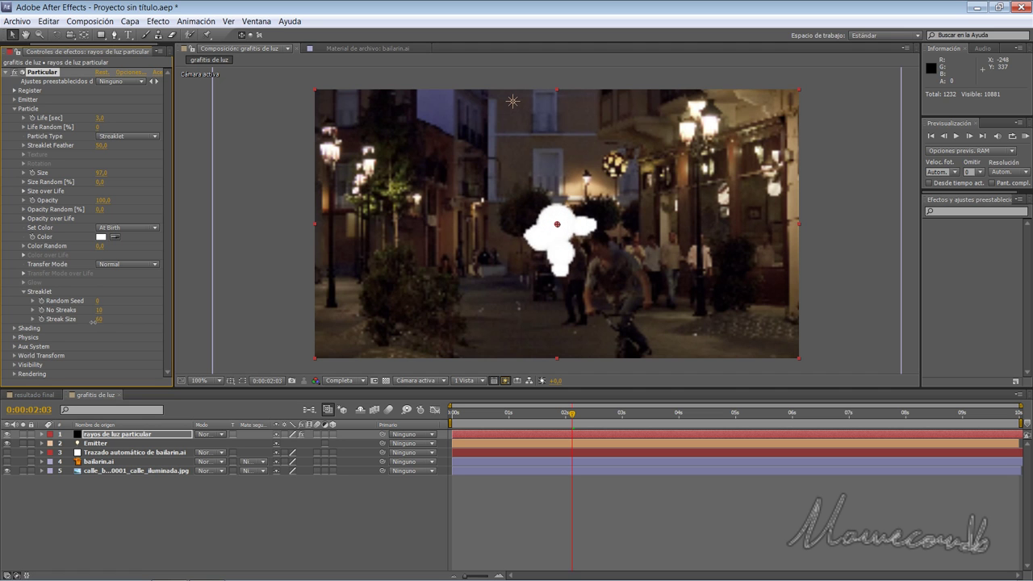
mouse_move(91, 322)
mouse_down()
mouse_move(78, 322)
mouse_move(94, 322)
mouse_up()
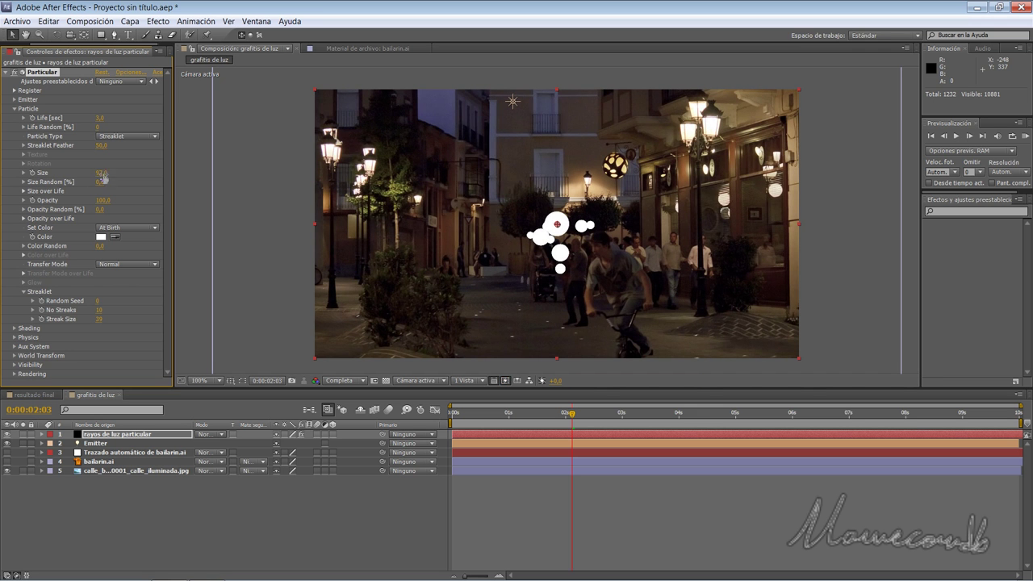
mouse_move(96, 173)
mouse_down()
mouse_move(83, 172)
mouse_move(113, 173)
mouse_up()
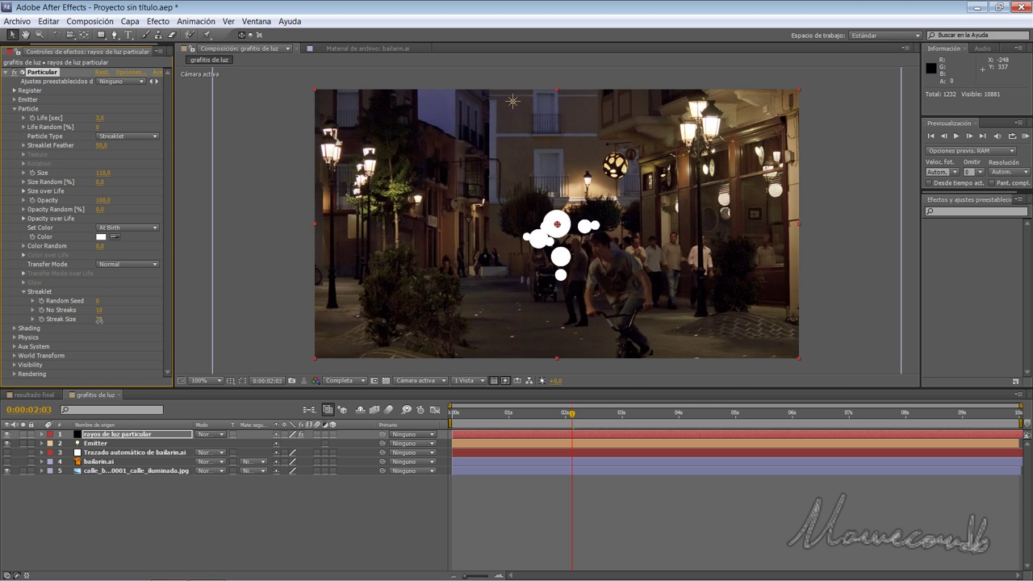
drag(98, 319, 113, 321)
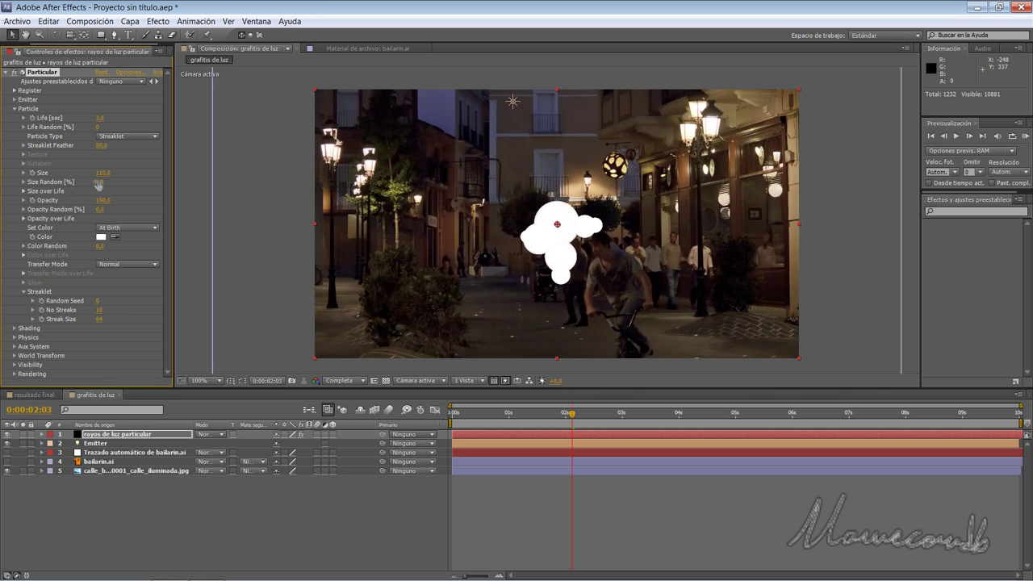
click(25, 293)
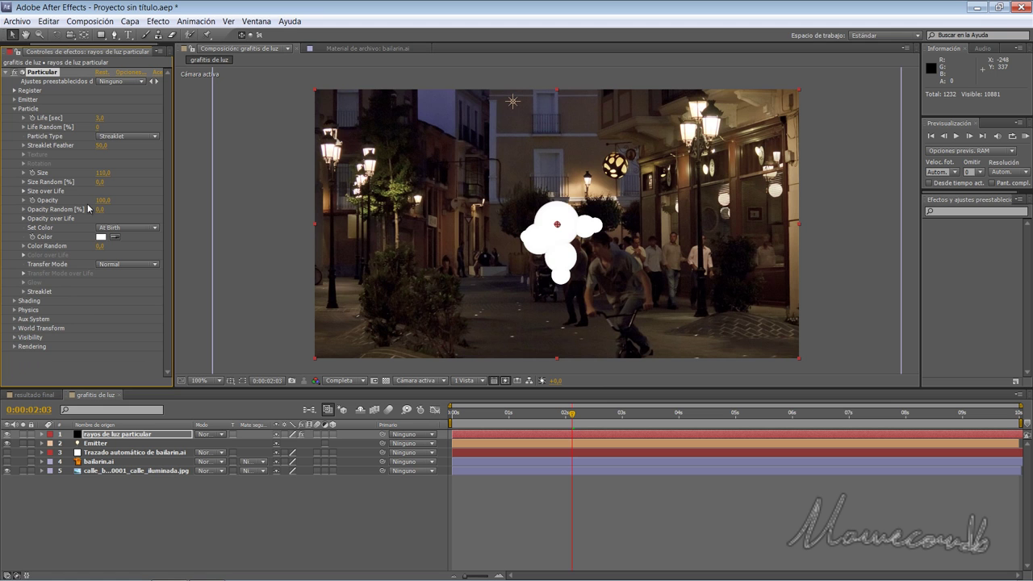
drag(102, 174, 67, 181)
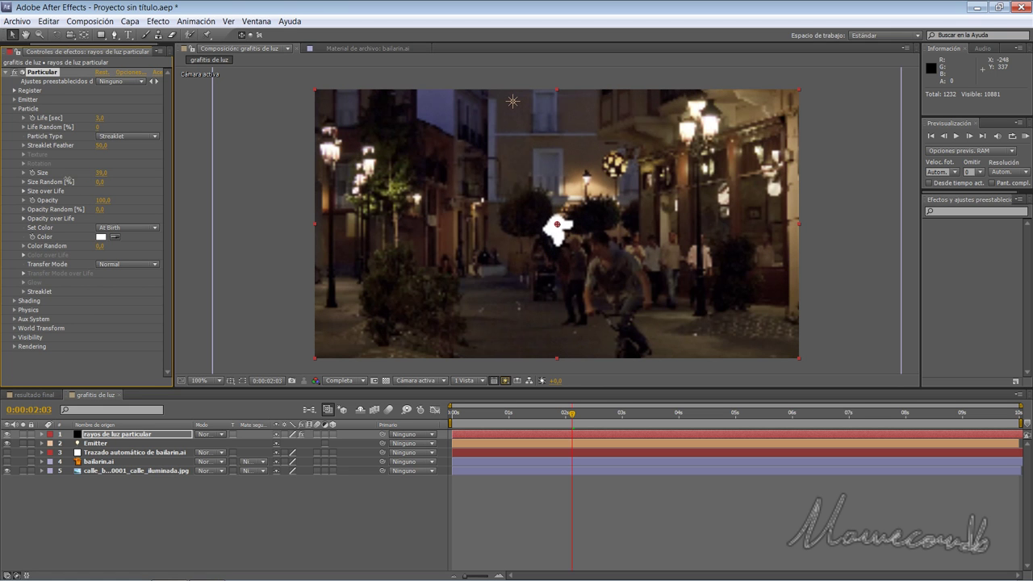
Step: Set the Emitter Type back to Light(s) and move to 1 second to view the trail
click(13, 108)
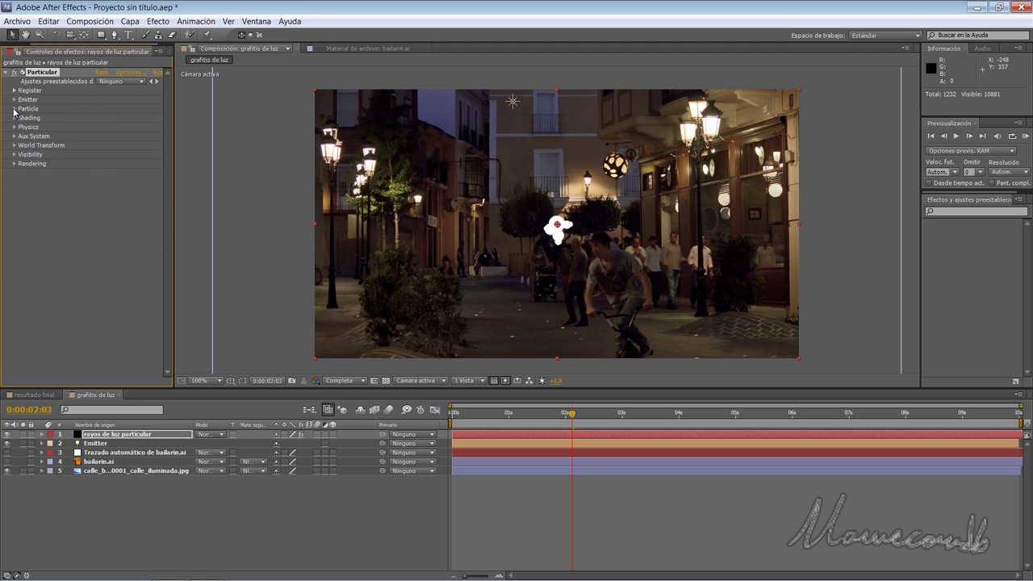
click(13, 99)
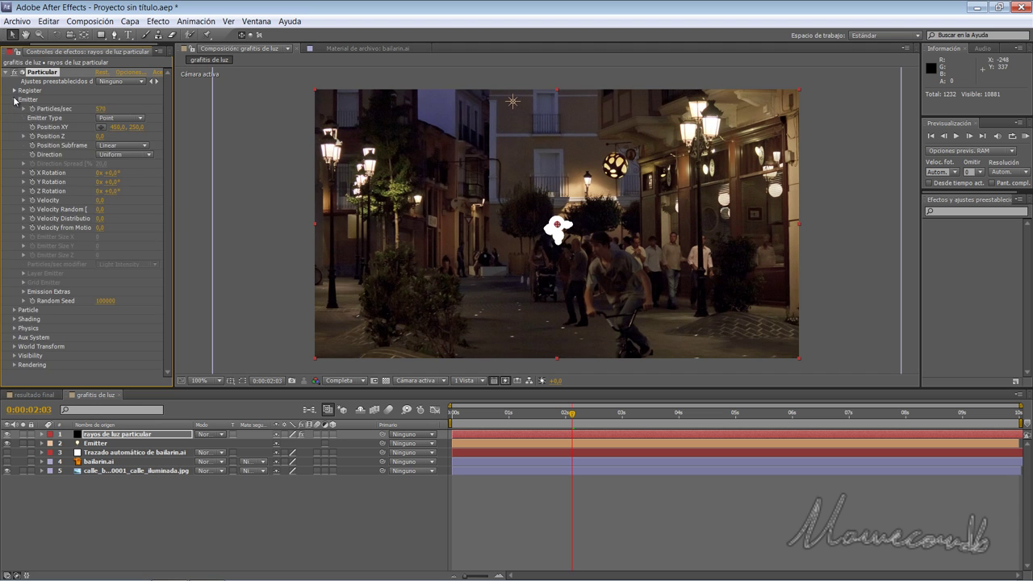
click(140, 119)
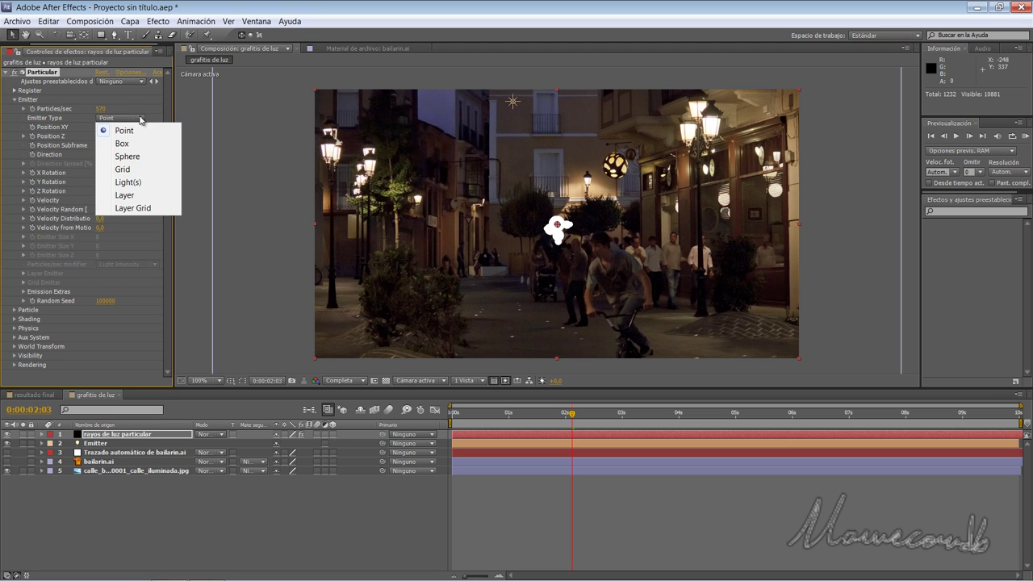
click(130, 185)
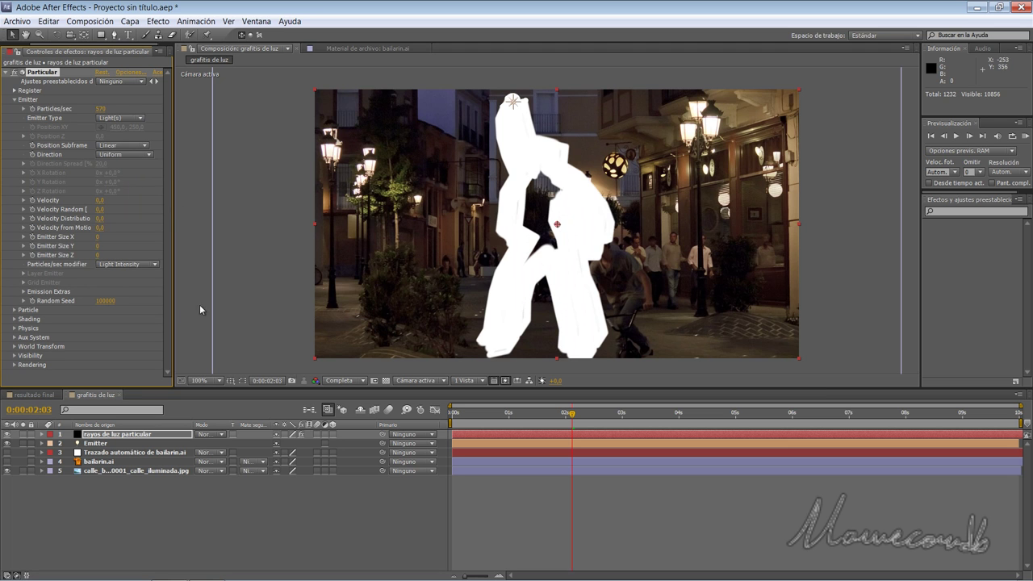
drag(571, 415, 516, 428)
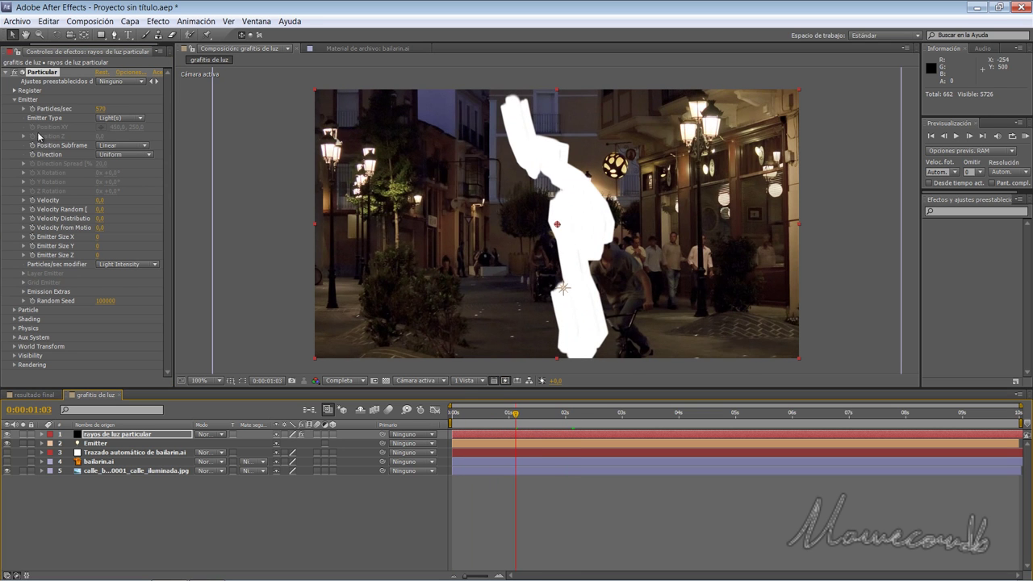
Step: Lower particle Size to 15 and Opacity to 32 for a fainter streak
click(15, 99)
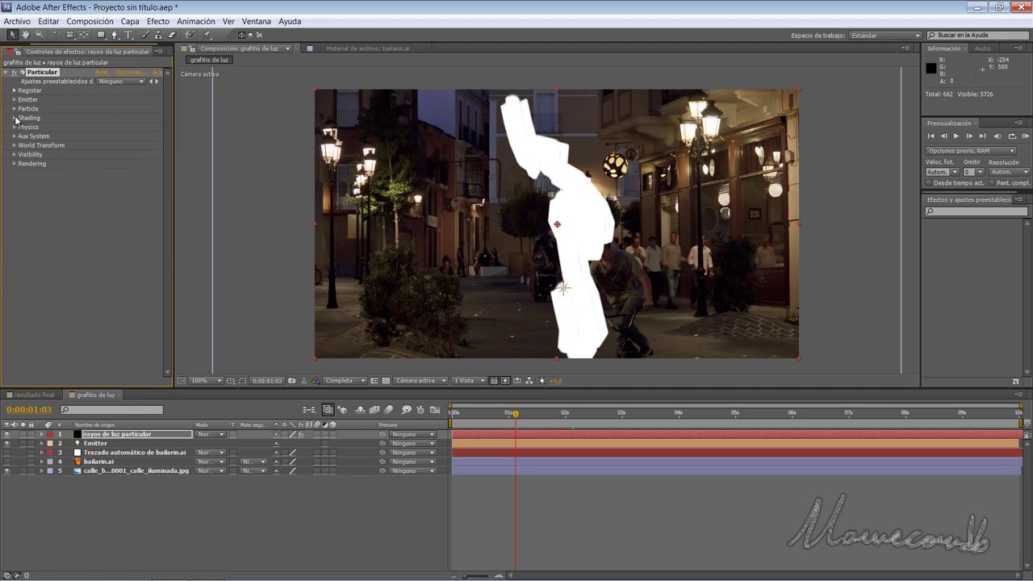
click(15, 109)
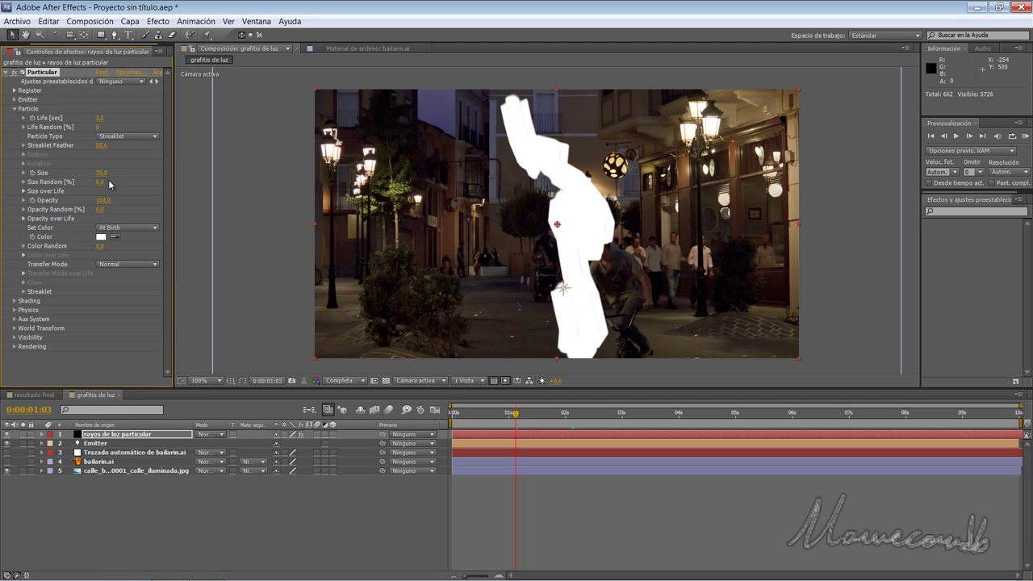
drag(90, 172, 89, 172)
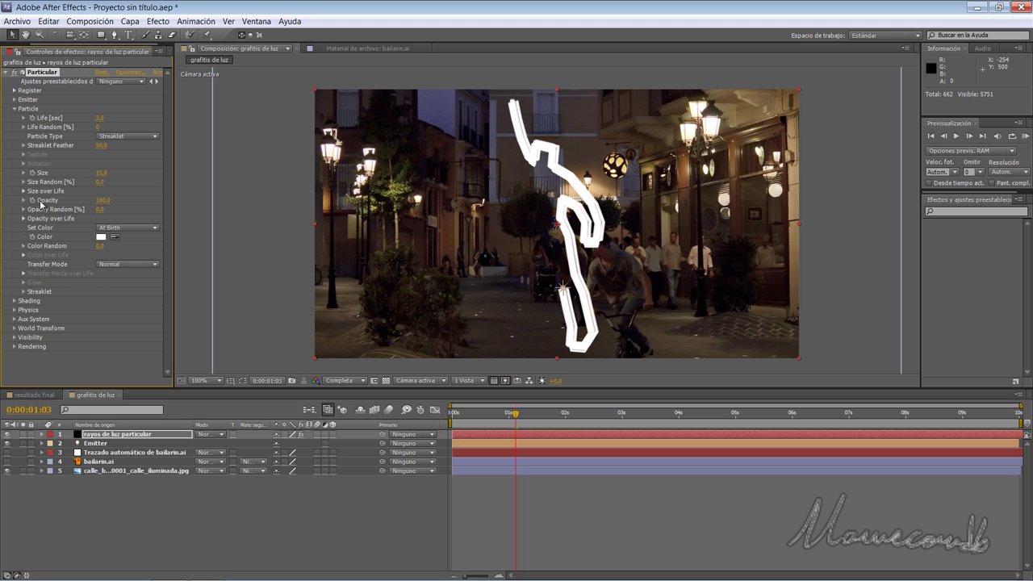
drag(92, 200, 62, 205)
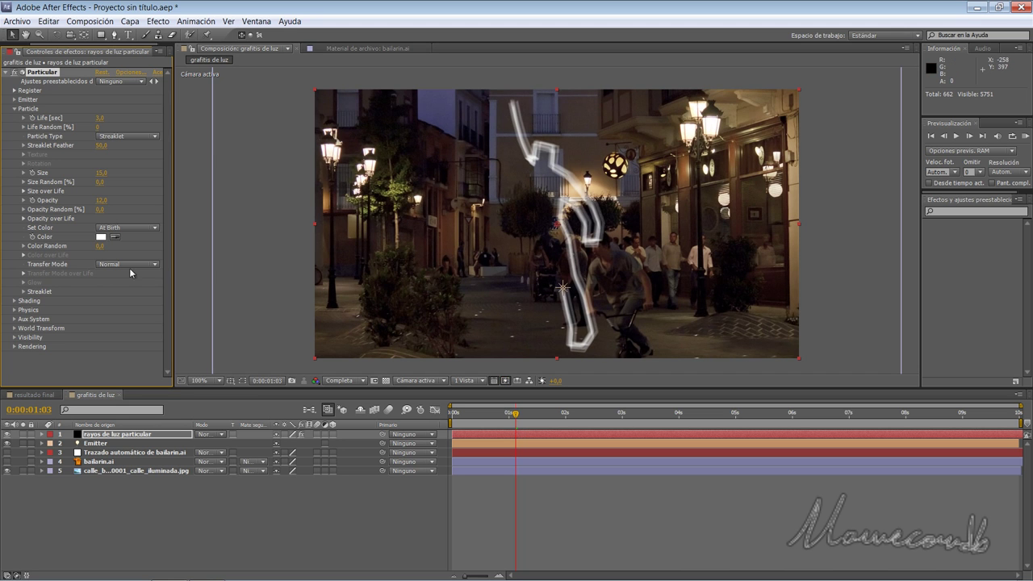
Step: Set the particle Transfer Mode to Add and the particle colour to orange D9841F
click(157, 267)
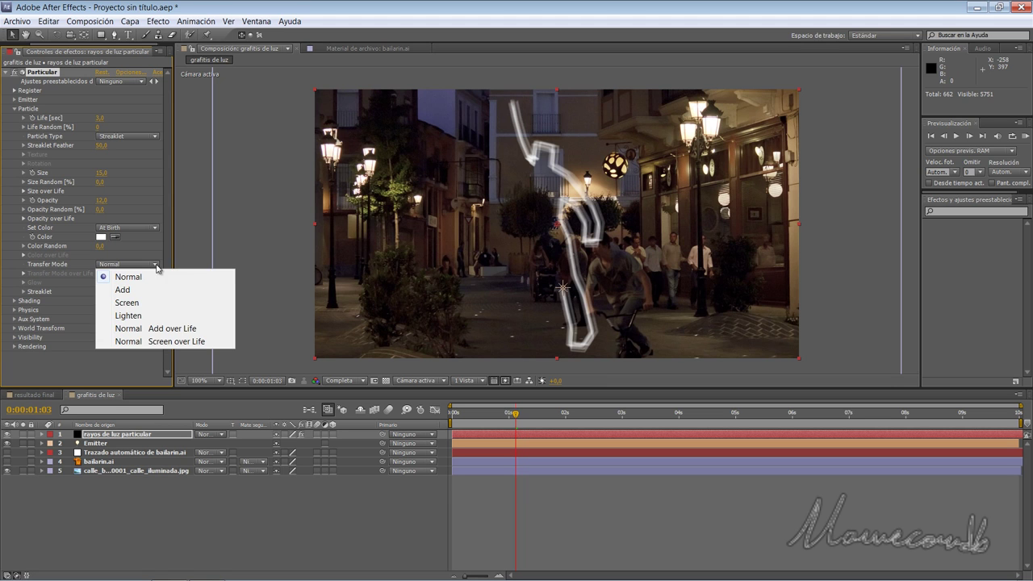
click(143, 287)
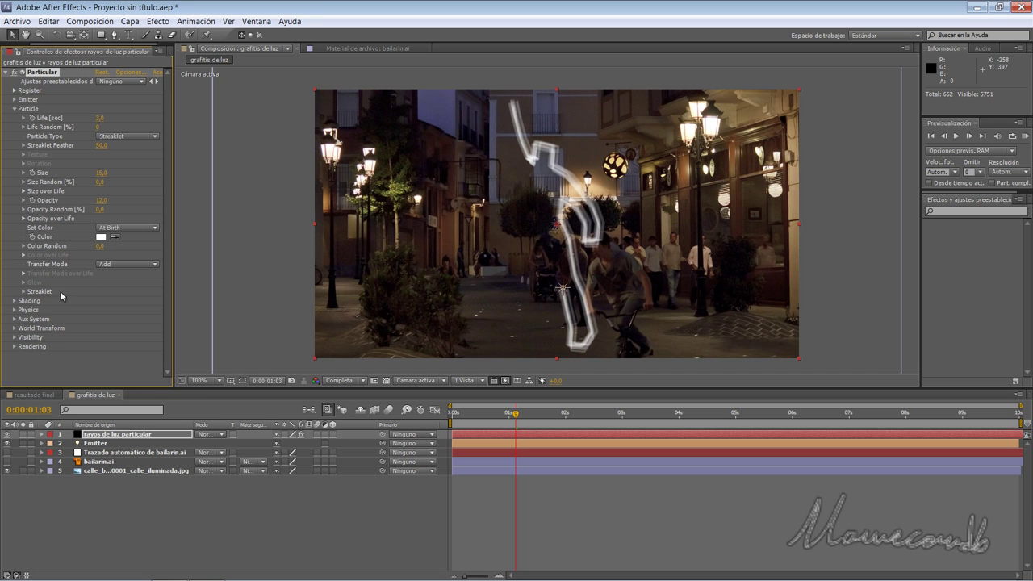
click(100, 237)
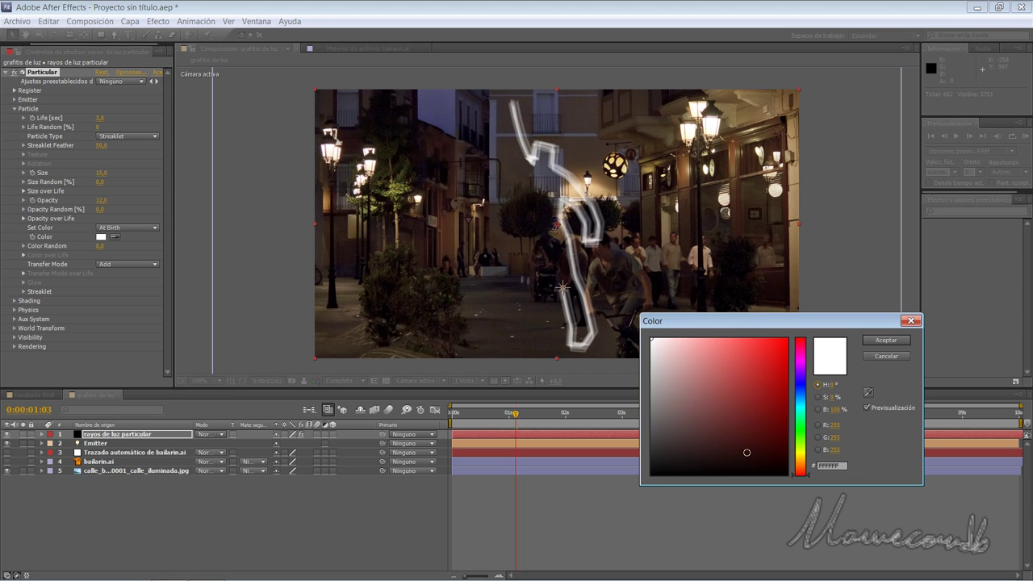
click(802, 448)
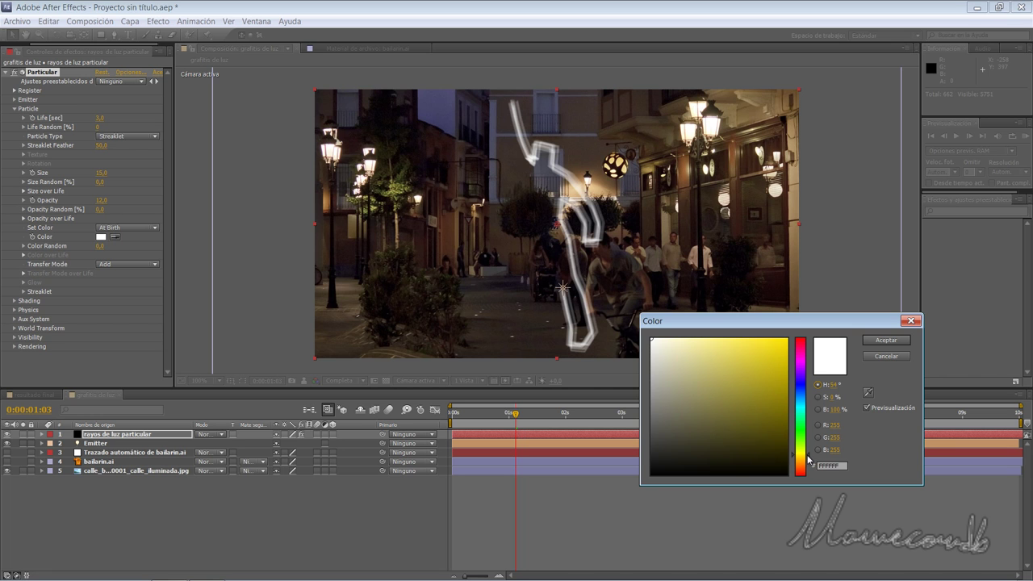
drag(808, 459, 810, 466)
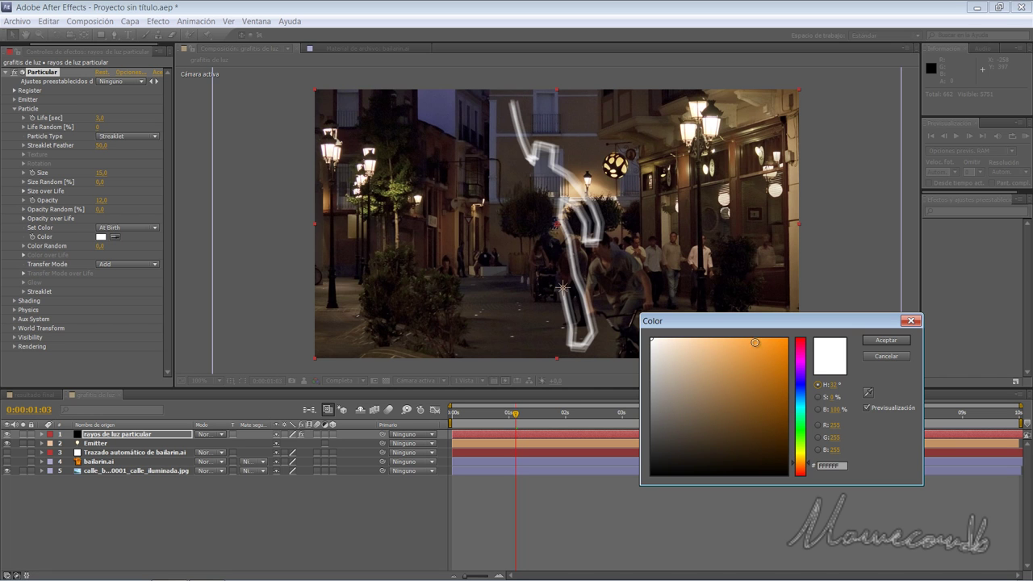
click(757, 352)
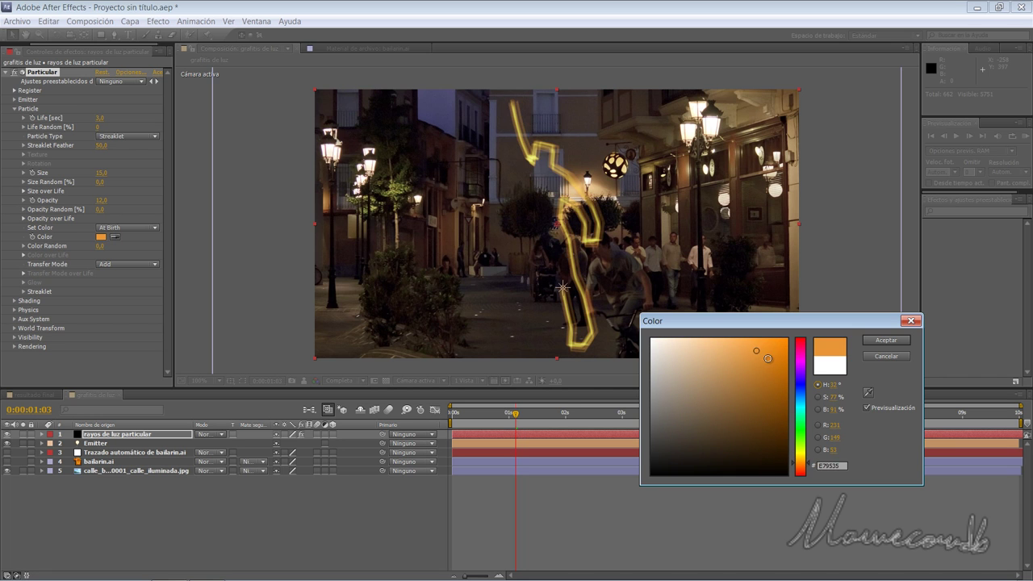
click(767, 358)
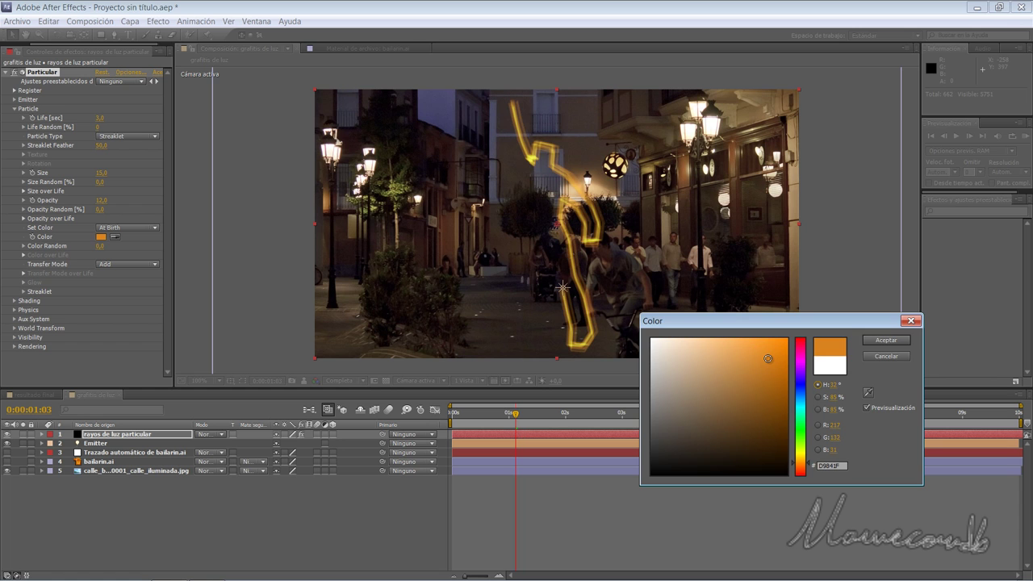
click(881, 344)
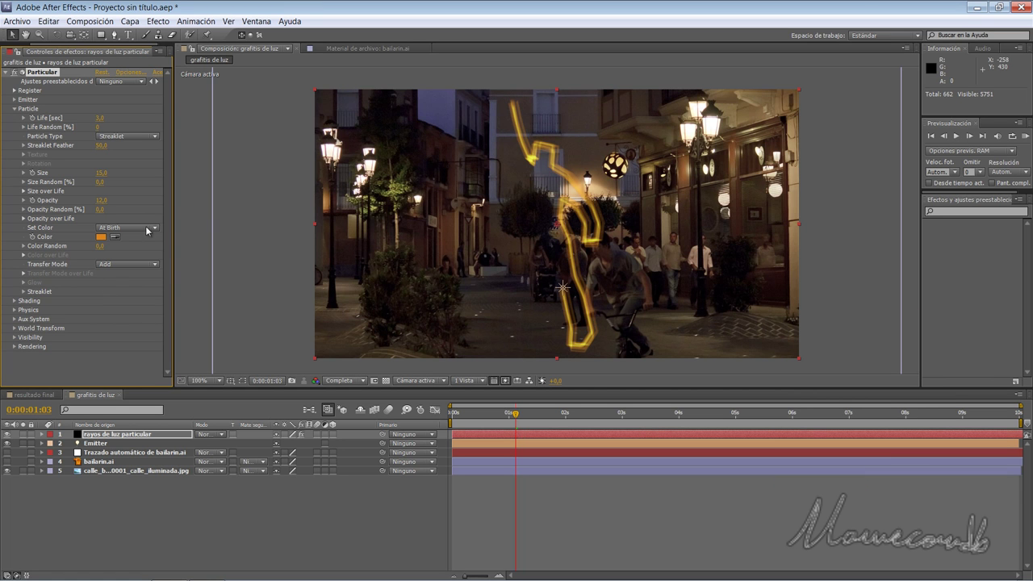
Step: Turn particle Shading on with Light Falloff set to None (AE)
click(14, 300)
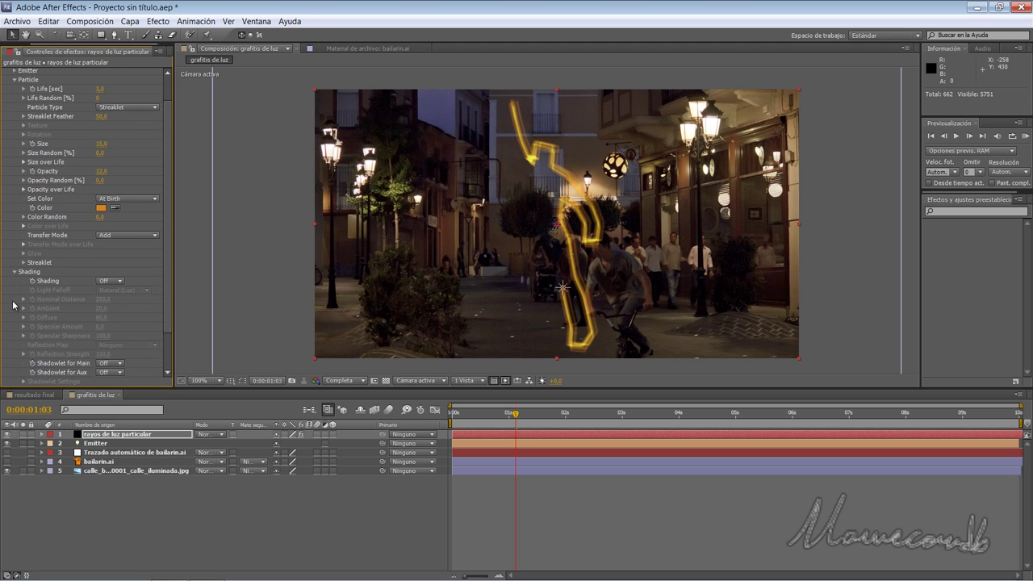
click(120, 282)
click(121, 306)
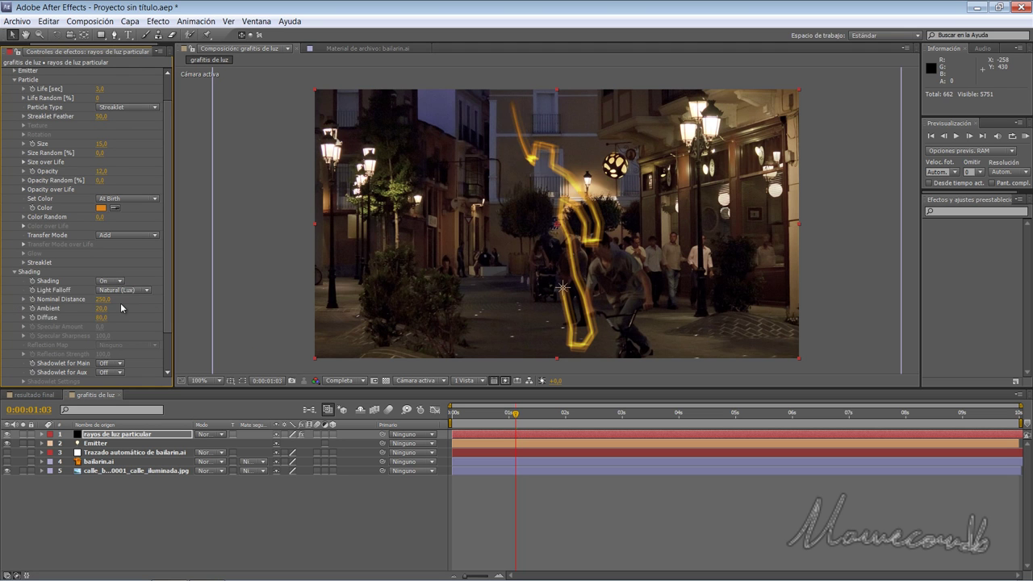
click(148, 292)
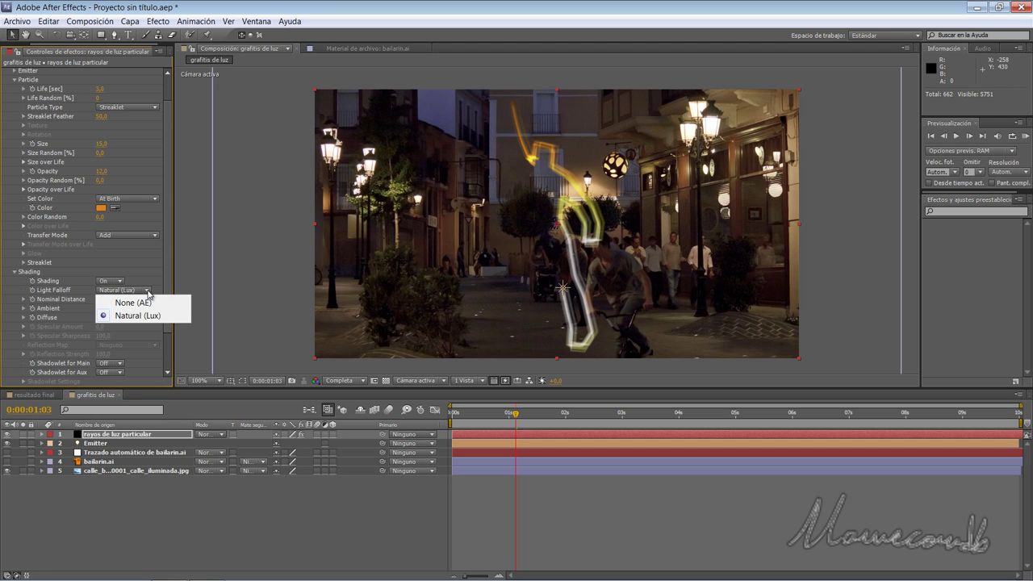
click(133, 302)
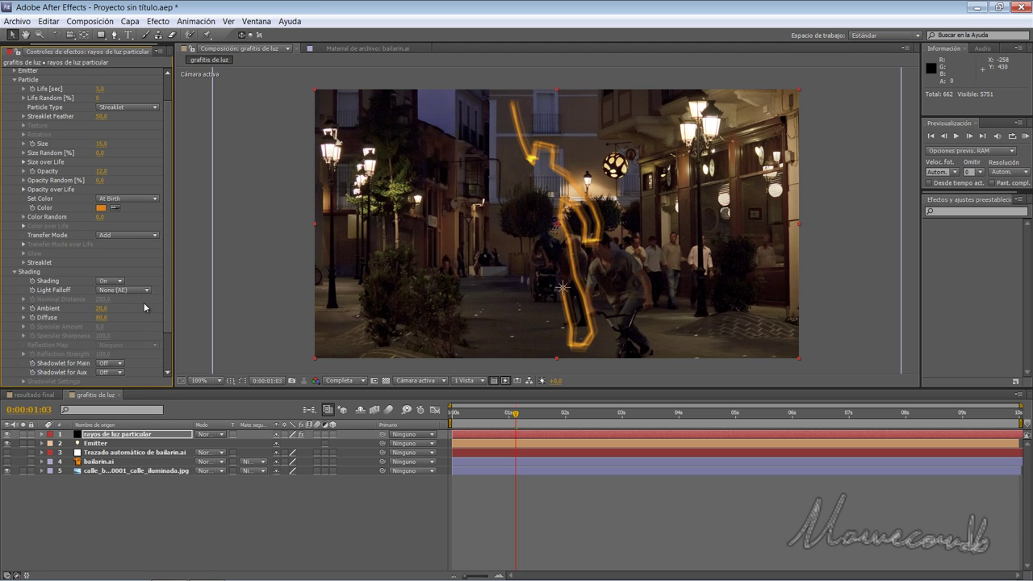
Step: Make the Emitter light red and raise its Intensity to about 274%
click(43, 443)
click(53, 471)
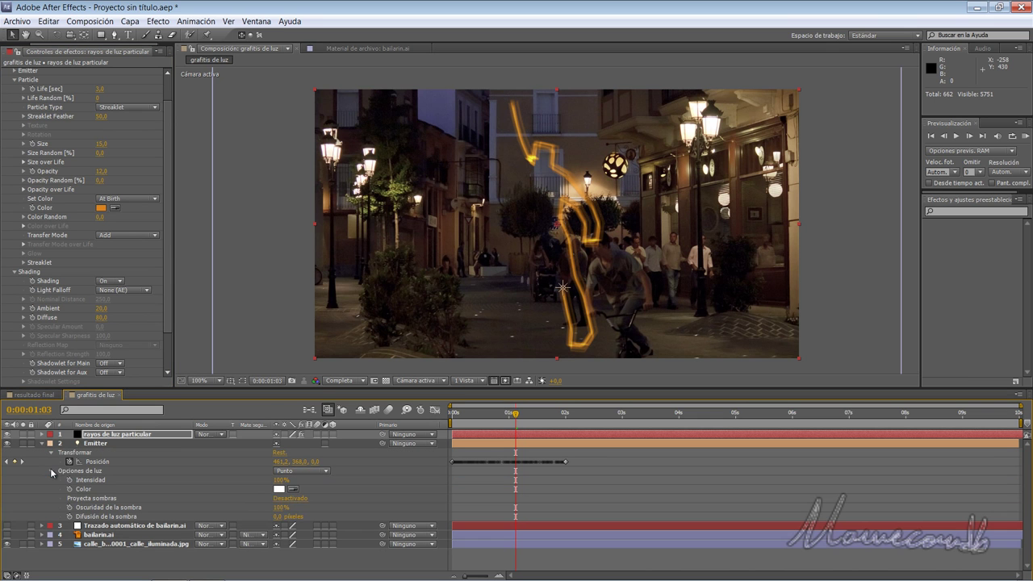
drag(281, 479, 317, 483)
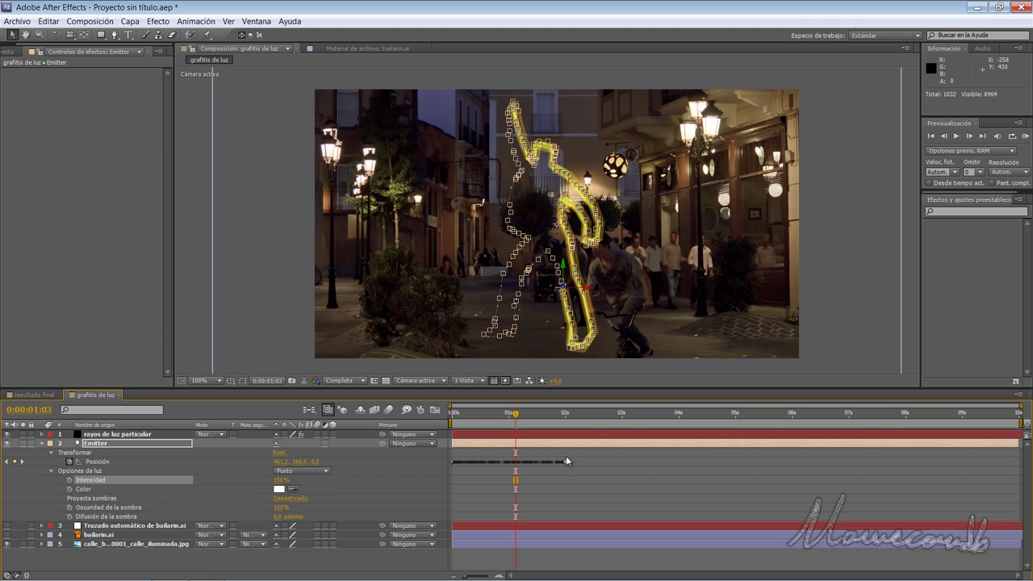
click(326, 553)
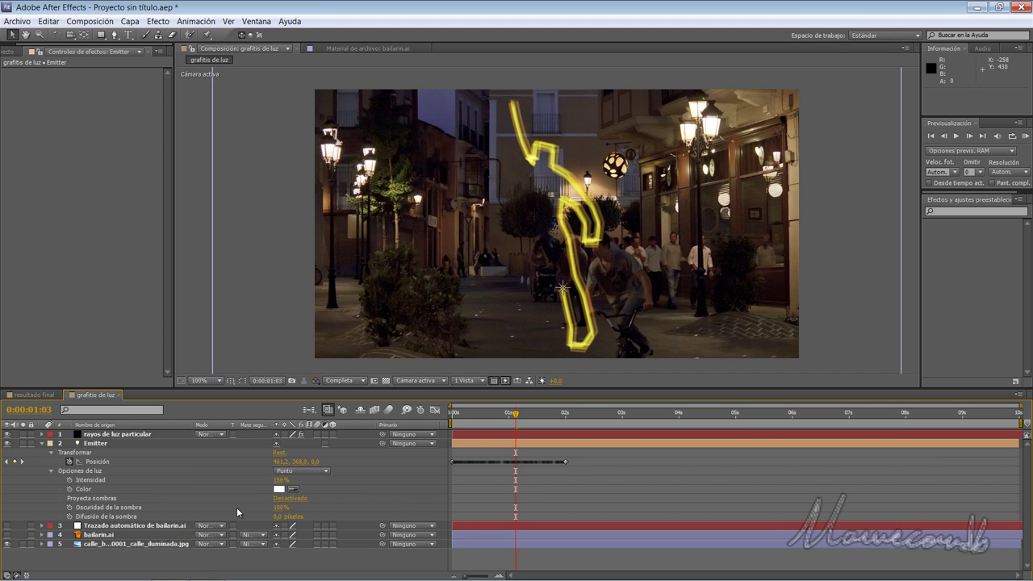
click(279, 489)
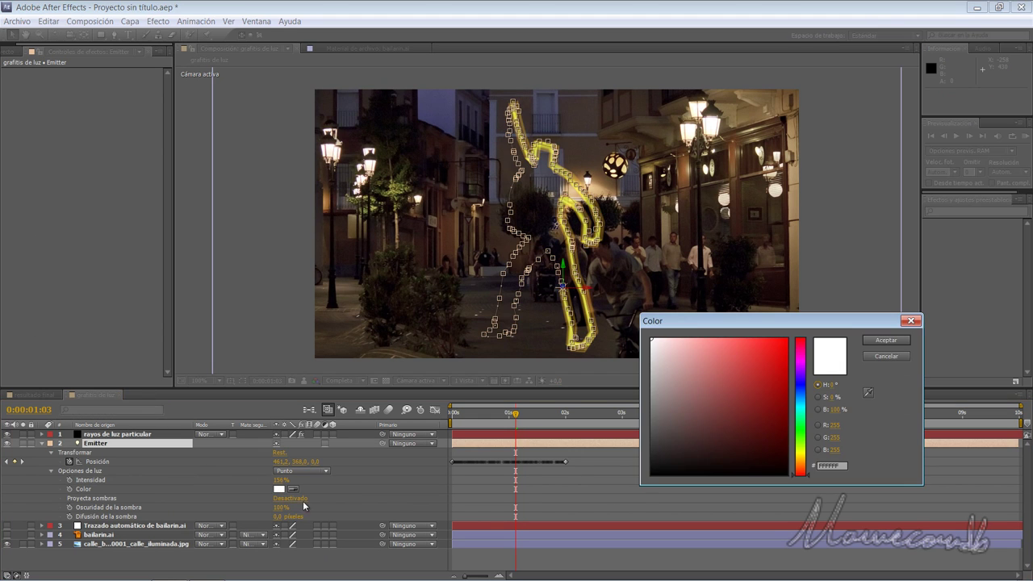
click(756, 372)
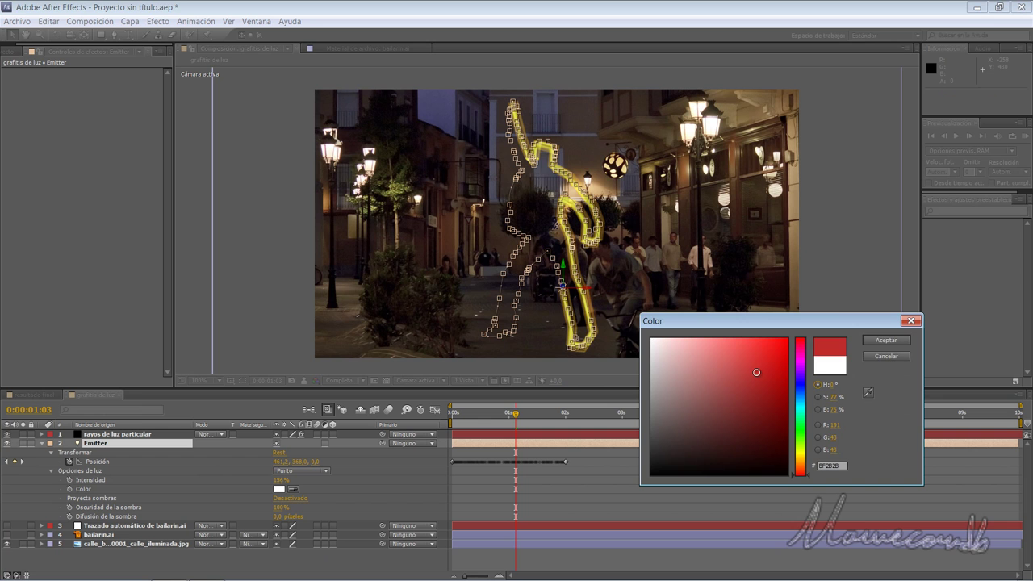
click(889, 341)
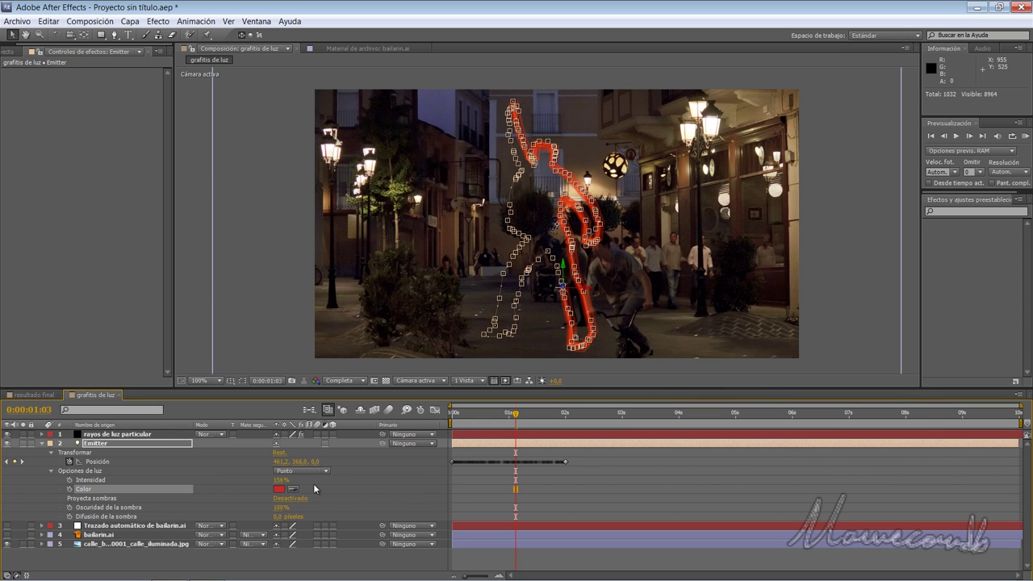
drag(279, 480, 346, 487)
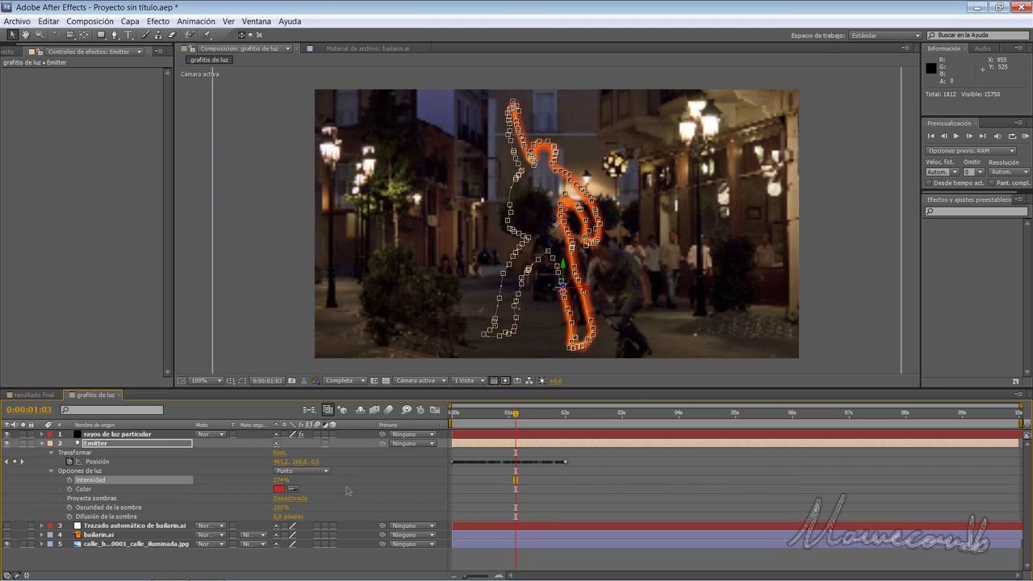
Step: Advance to 0:00:01:22 and bring up the Particular layer's Emitter settings
drag(517, 415, 558, 415)
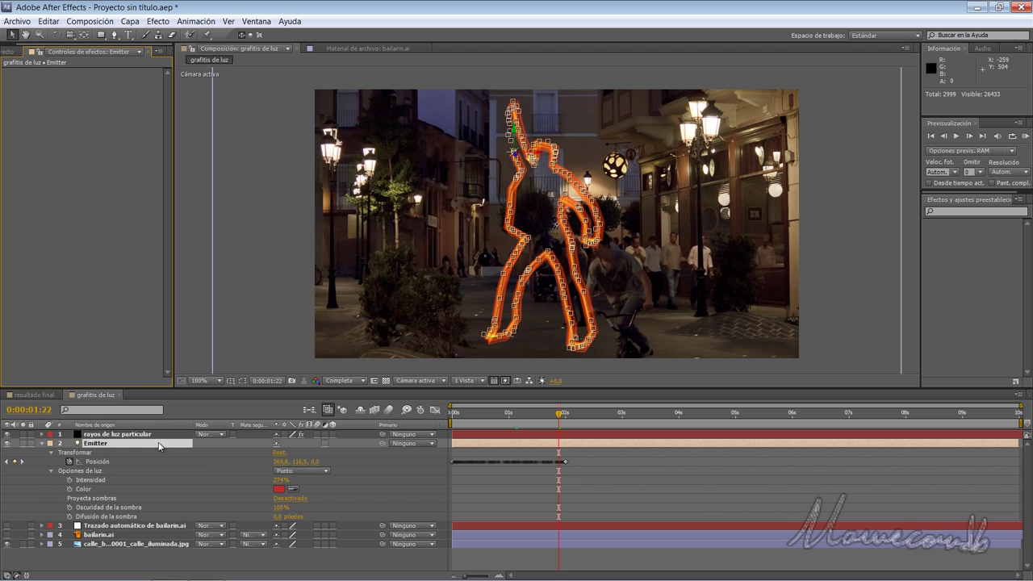
click(218, 567)
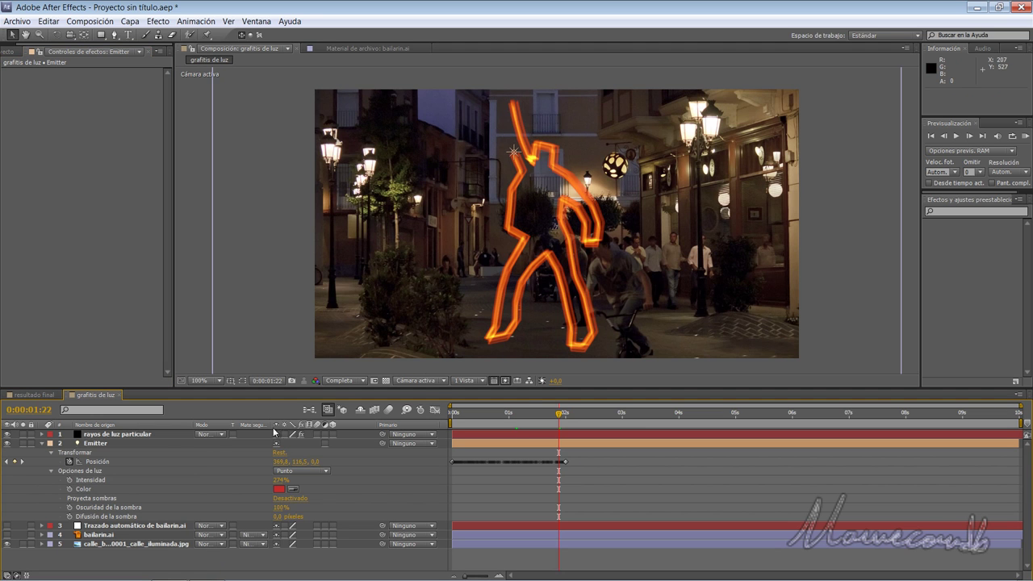
click(129, 435)
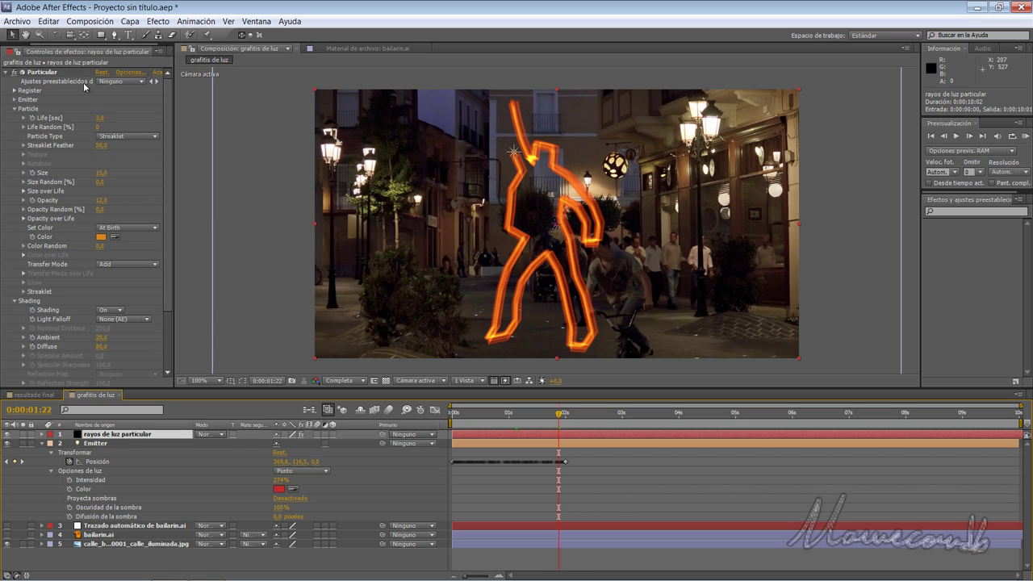
click(14, 100)
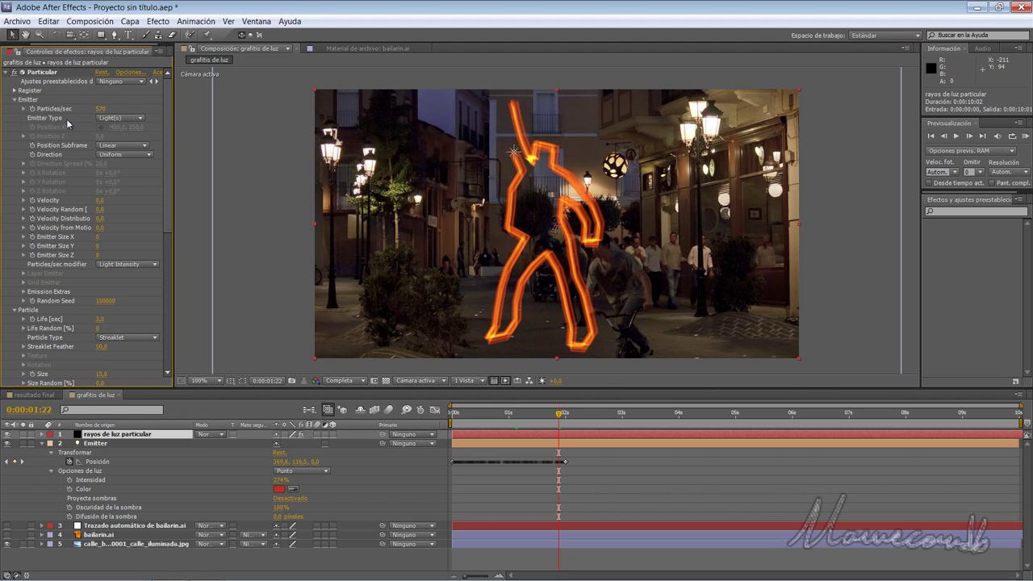
Step: Set Position Subframe to 10x Linear and lower the Emitter light Intensity to 249% at 0:00:02:00
click(146, 146)
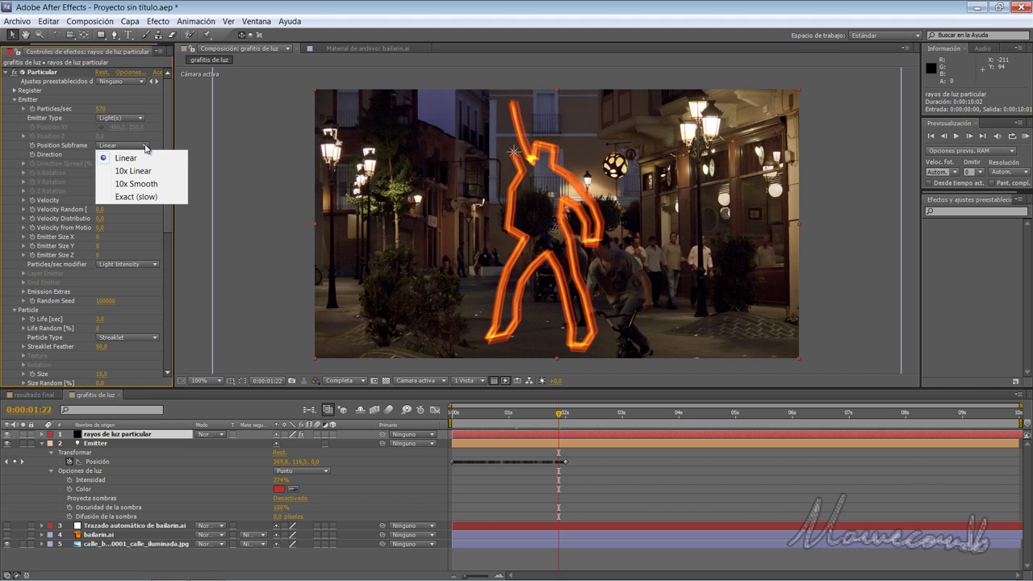
click(133, 171)
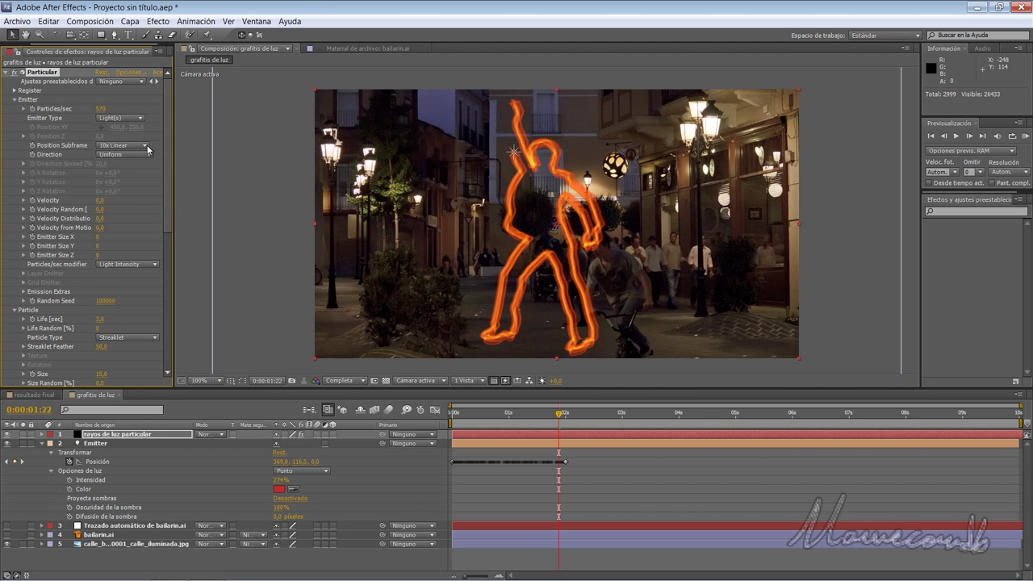
click(148, 149)
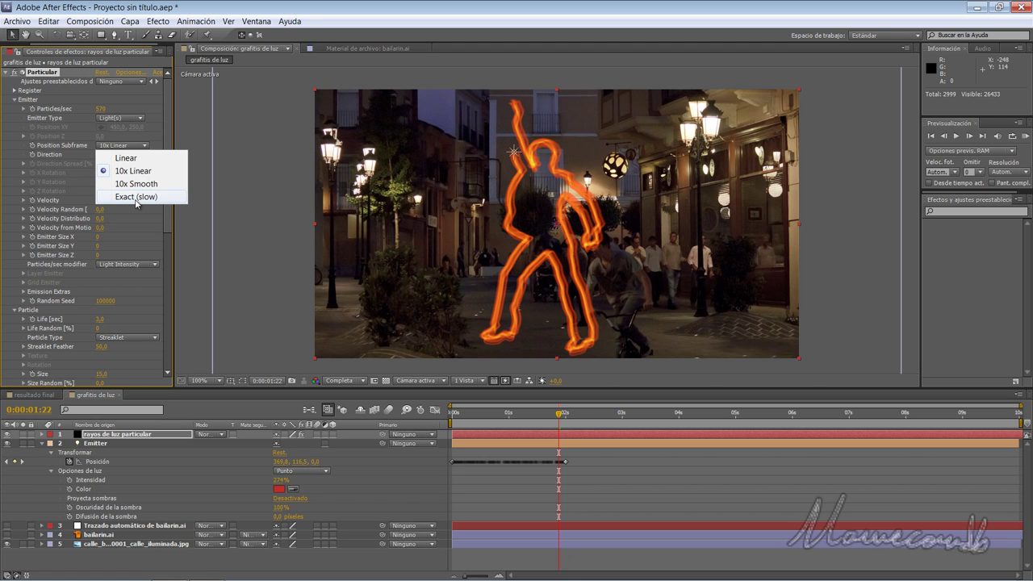
click(134, 172)
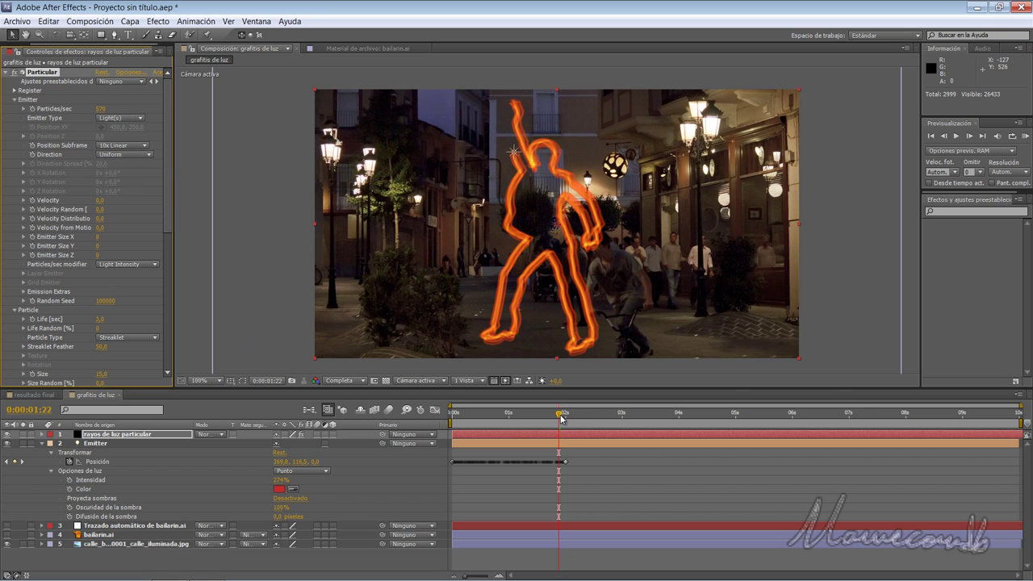
mouse_move(560, 417)
mouse_down()
mouse_move(504, 425)
mouse_move(567, 428)
mouse_up()
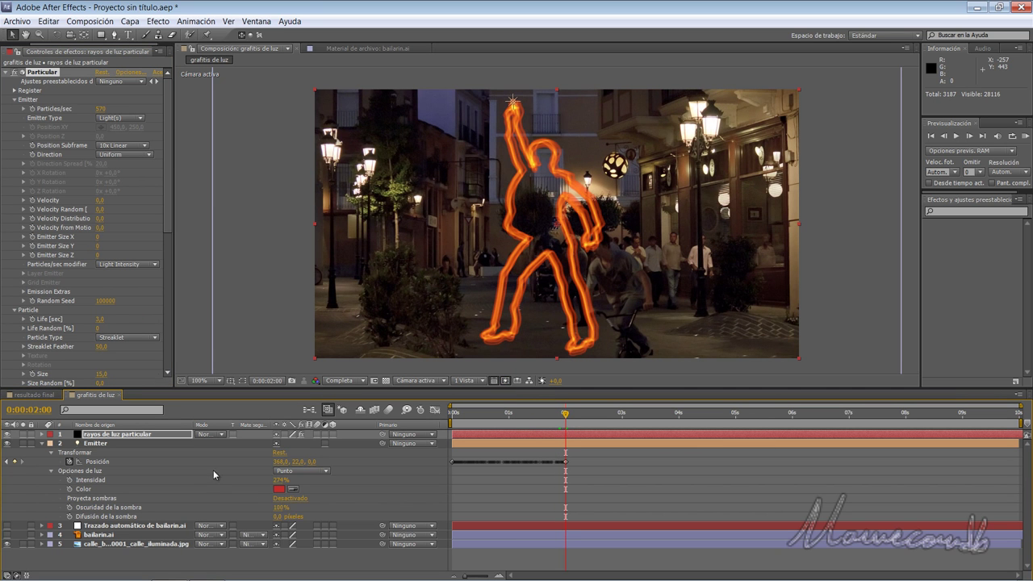
drag(278, 479, 266, 480)
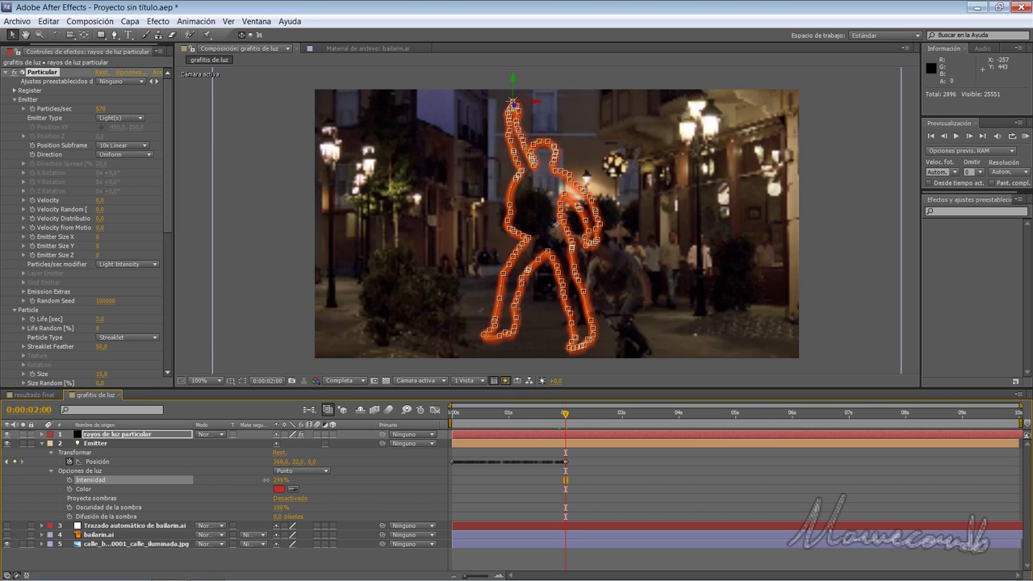
click(120, 436)
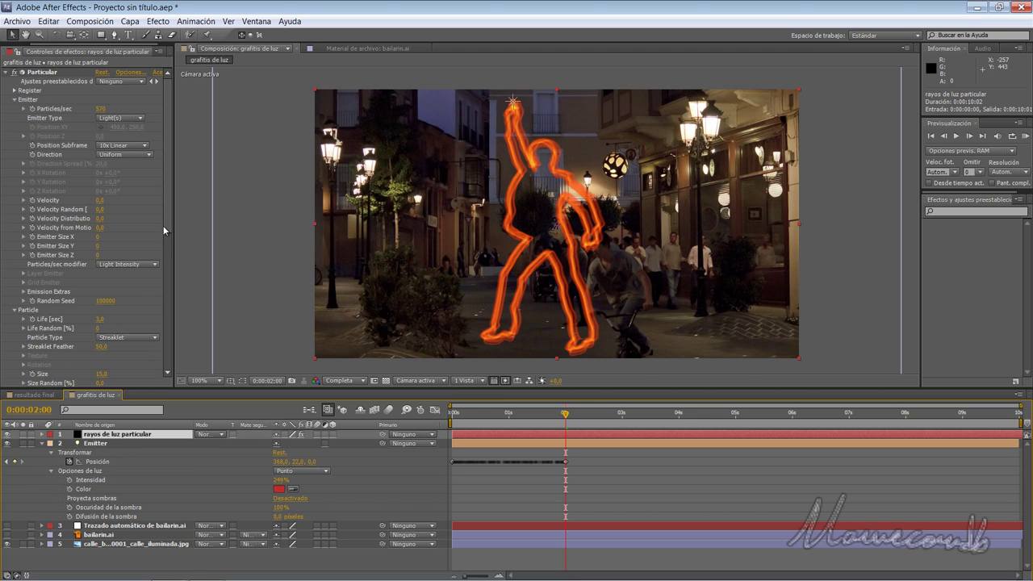
Step: Change Particular's Set Color to pale yellow E4D872
scroll(163, 230, down, 5)
click(100, 278)
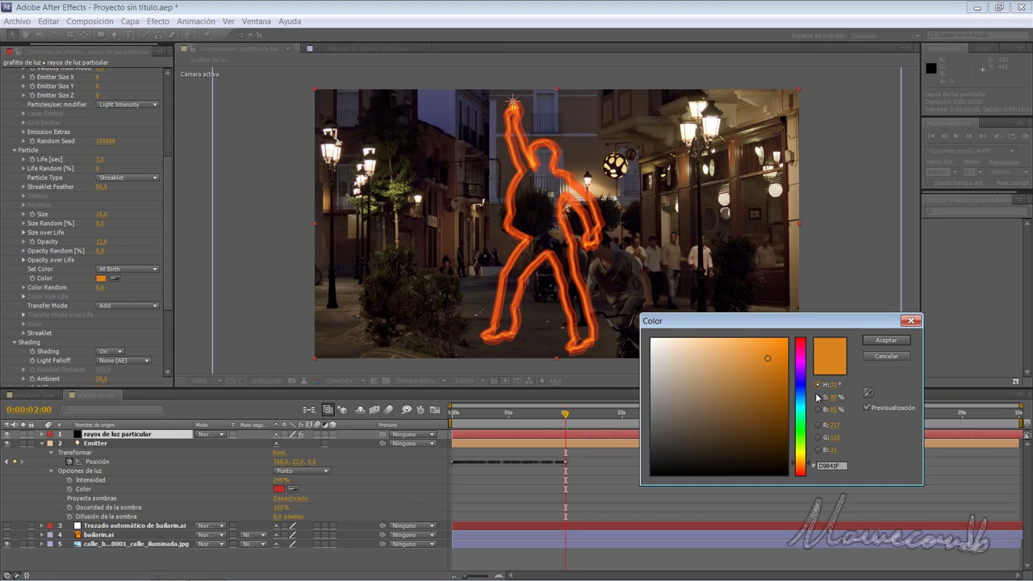
click(724, 370)
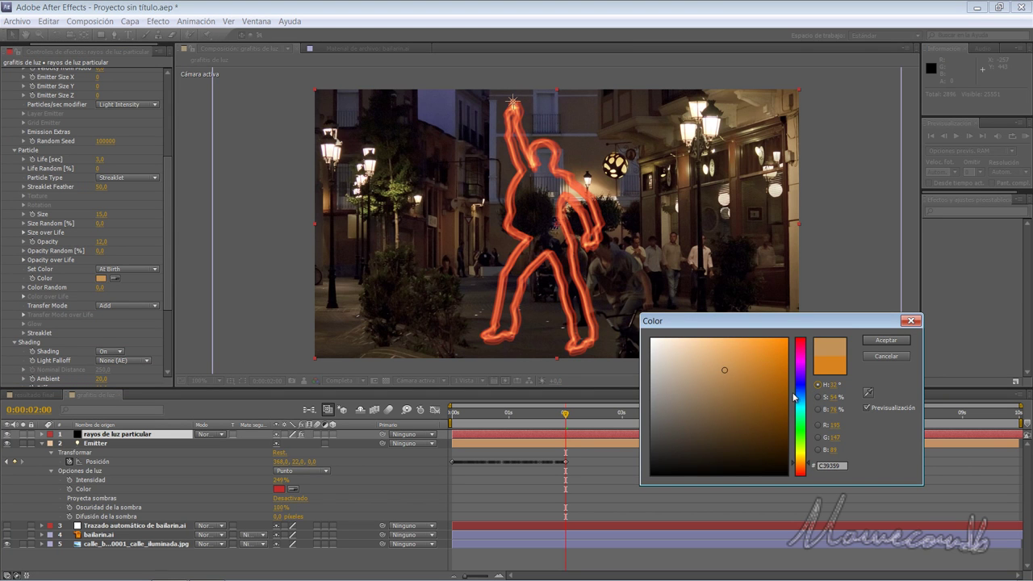
click(803, 455)
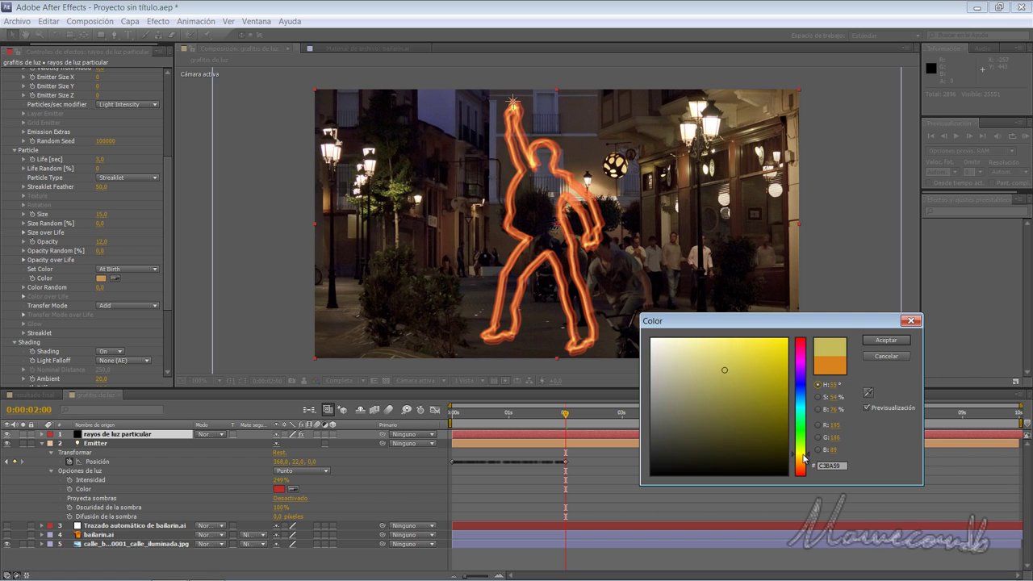
click(739, 386)
click(718, 351)
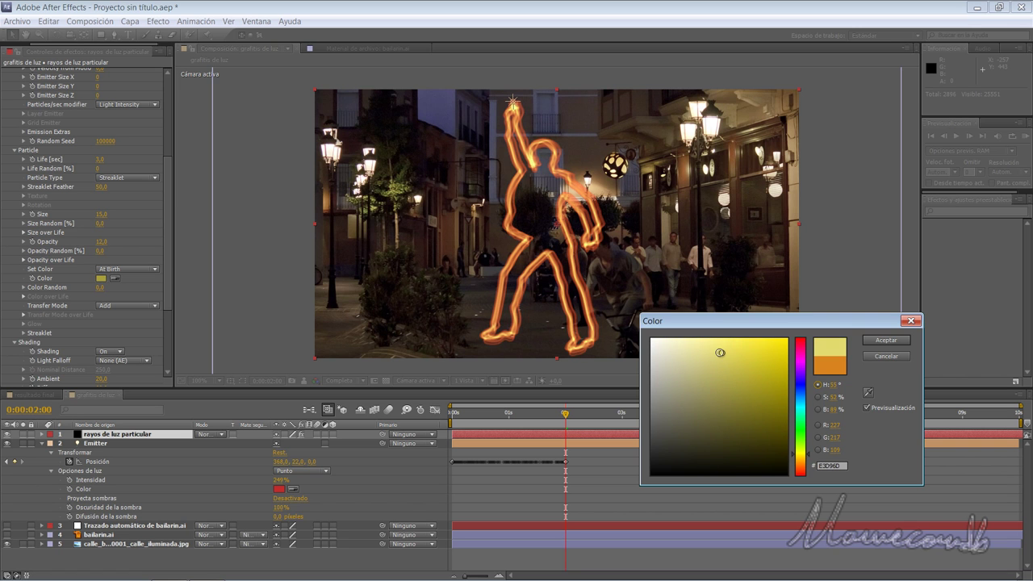
click(885, 339)
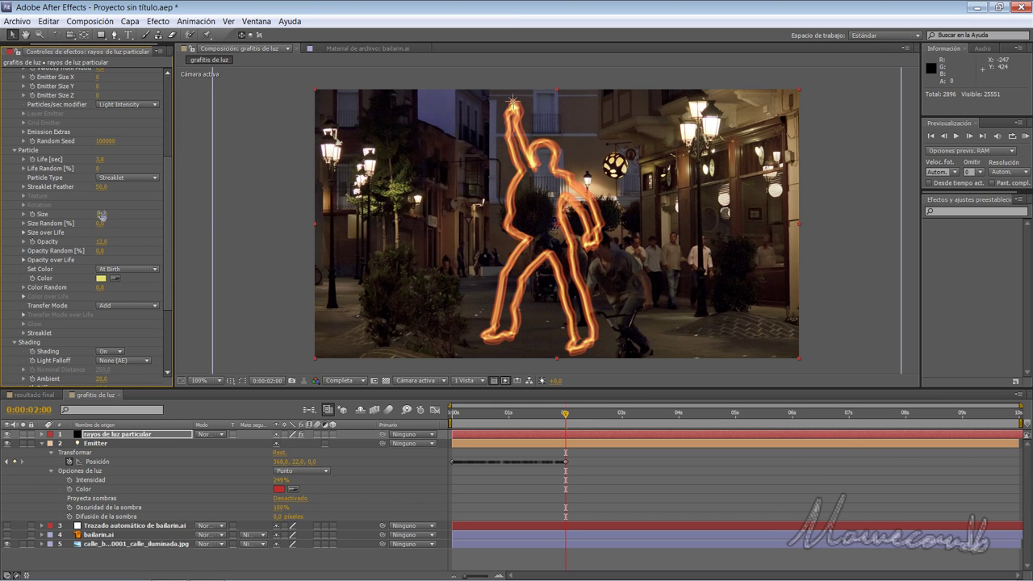
Step: Reduce the particle Size to 17 and scrub back to watch the trail draw
drag(101, 214, 104, 219)
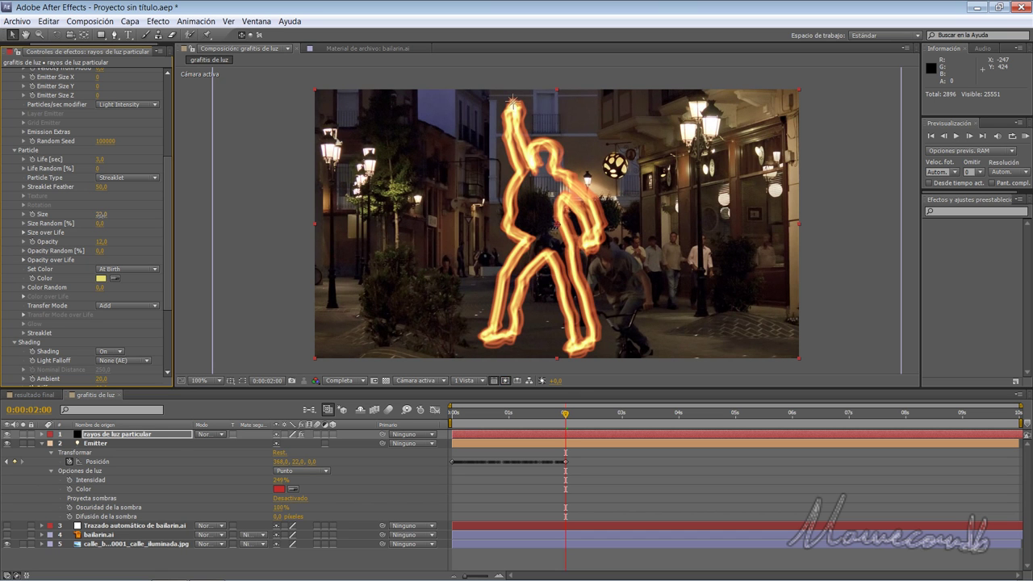
drag(101, 213, 100, 220)
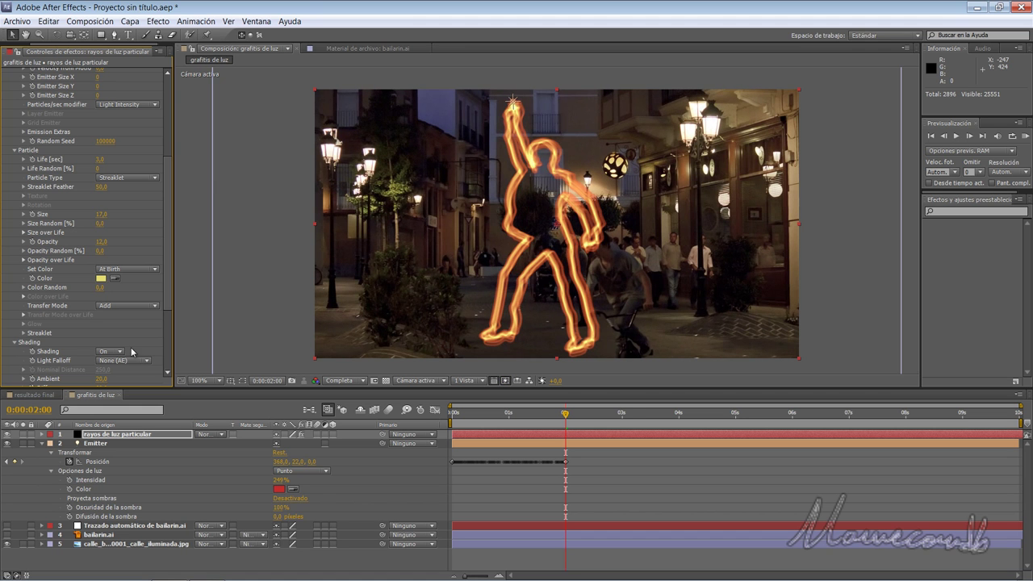
drag(565, 418, 529, 421)
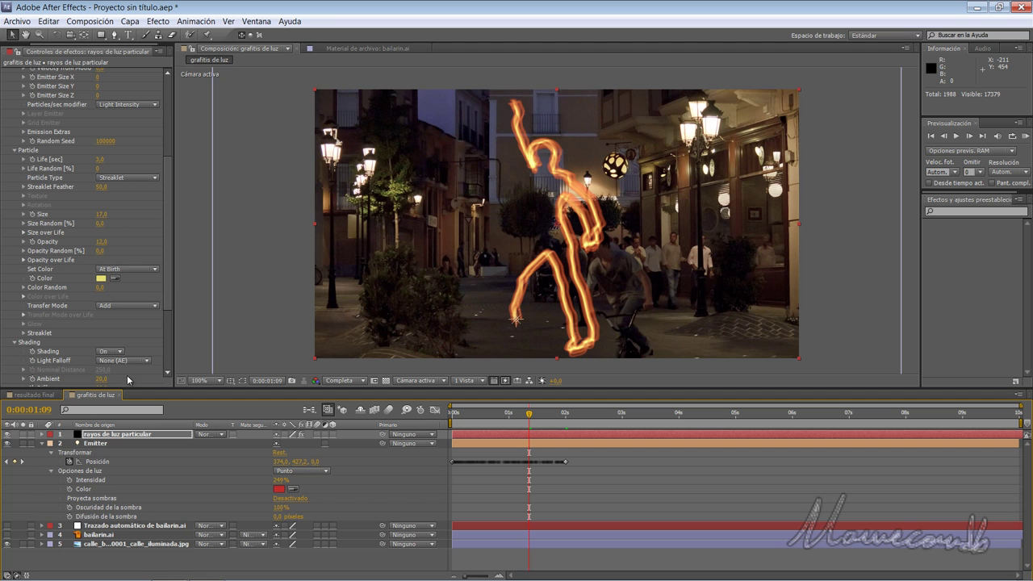
Step: Collapse Particular and add a Resplandor glow from Estilizar to the particle layer
drag(167, 226, 167, 134)
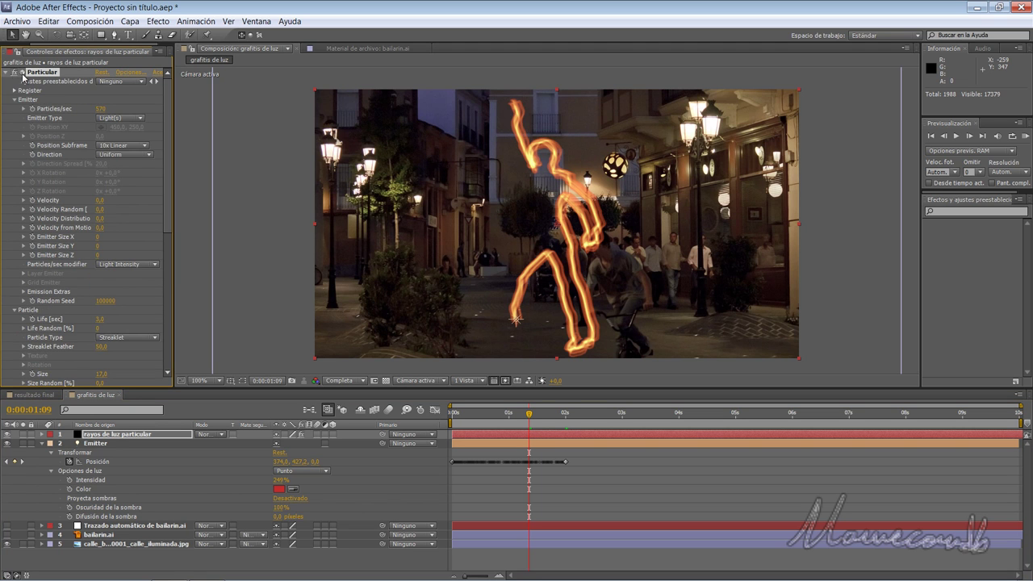
click(7, 73)
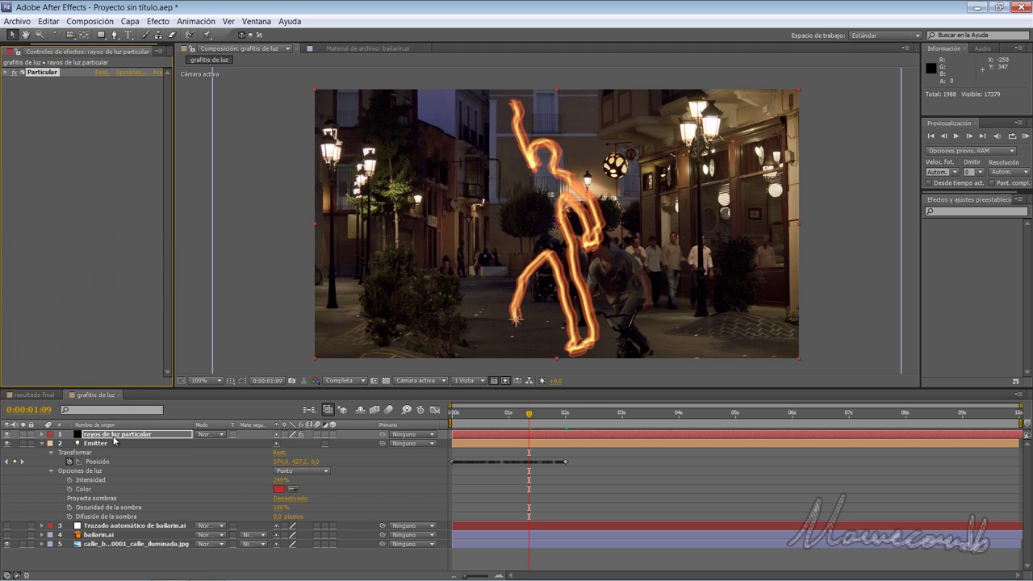
click(114, 438)
click(158, 22)
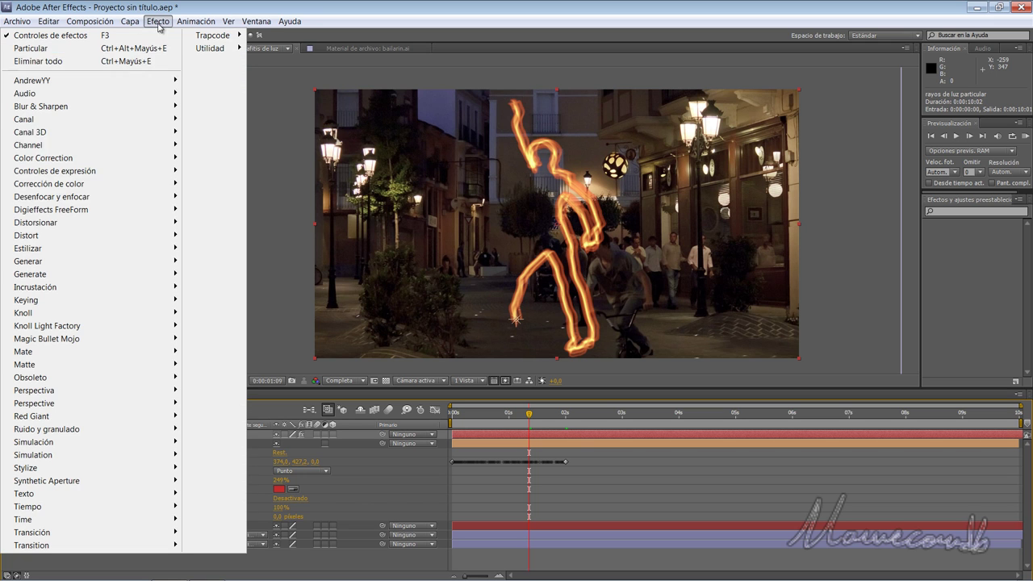
mouse_move(87, 252)
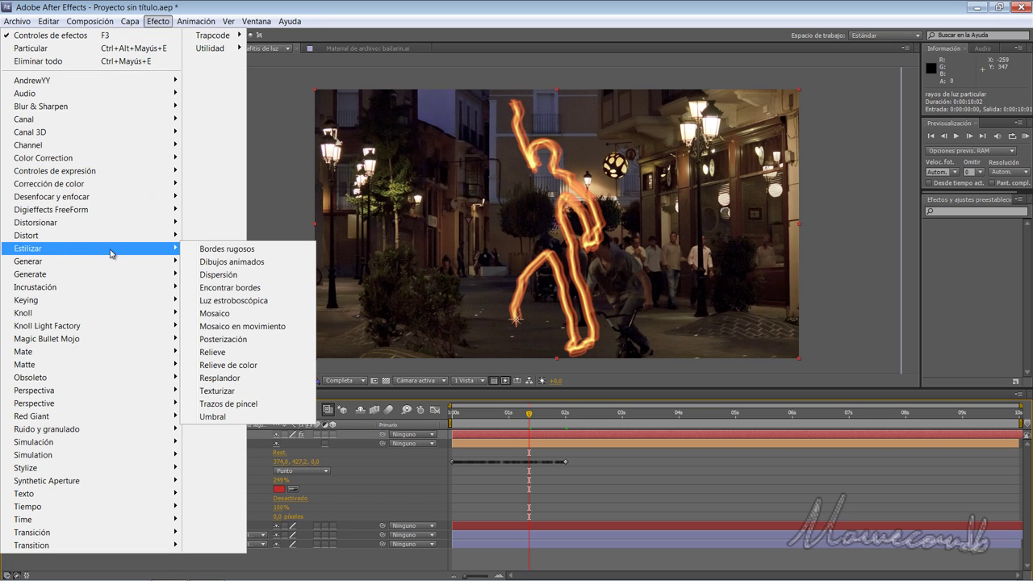
click(245, 378)
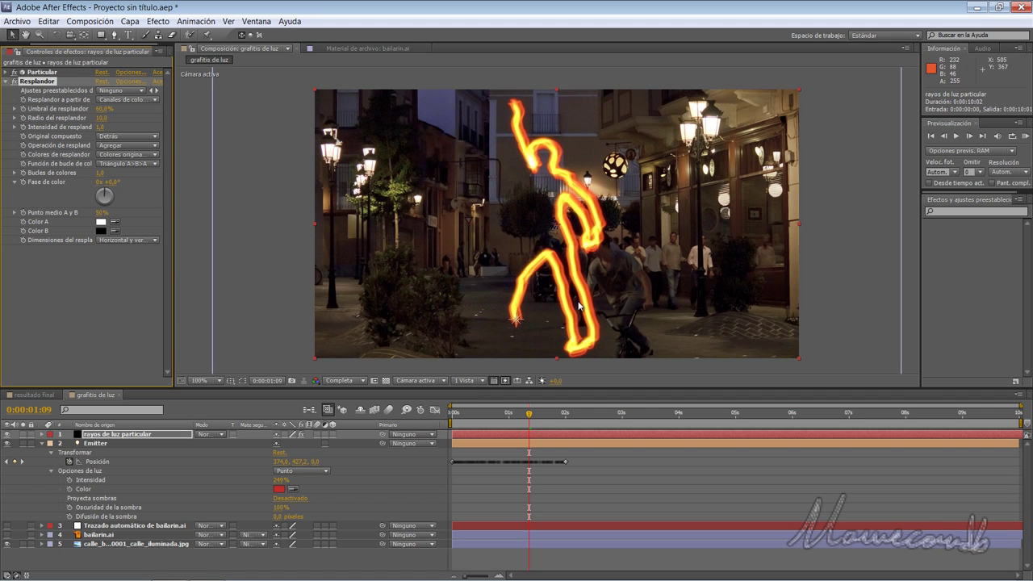
click(278, 480)
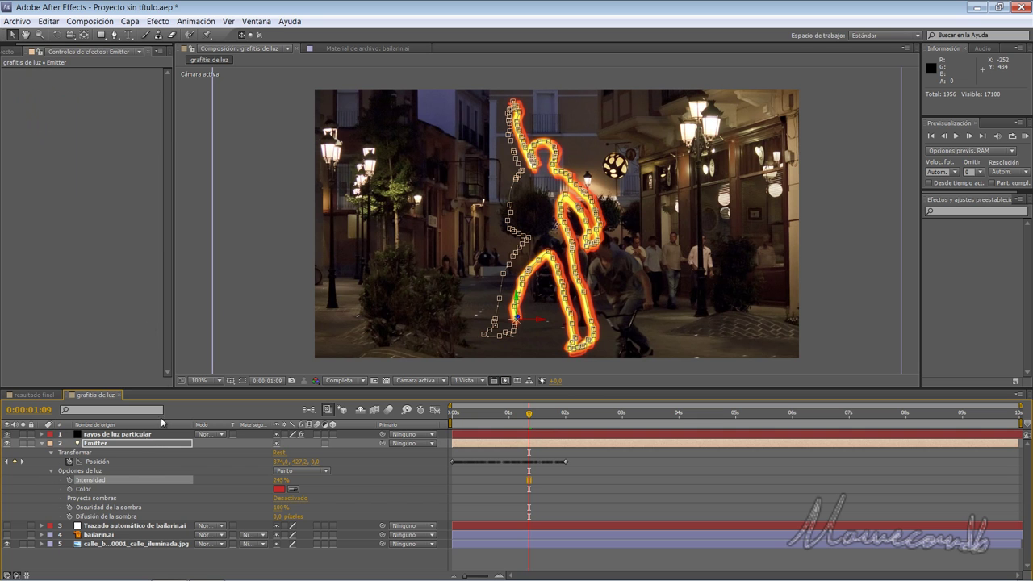
Step: Lower the glow threshold to 36,1% and end the work area at about 2 seconds
click(142, 434)
click(147, 313)
mouse_move(104, 108)
mouse_down()
mouse_move(61, 108)
mouse_move(149, 117)
mouse_move(105, 120)
mouse_move(129, 125)
mouse_up()
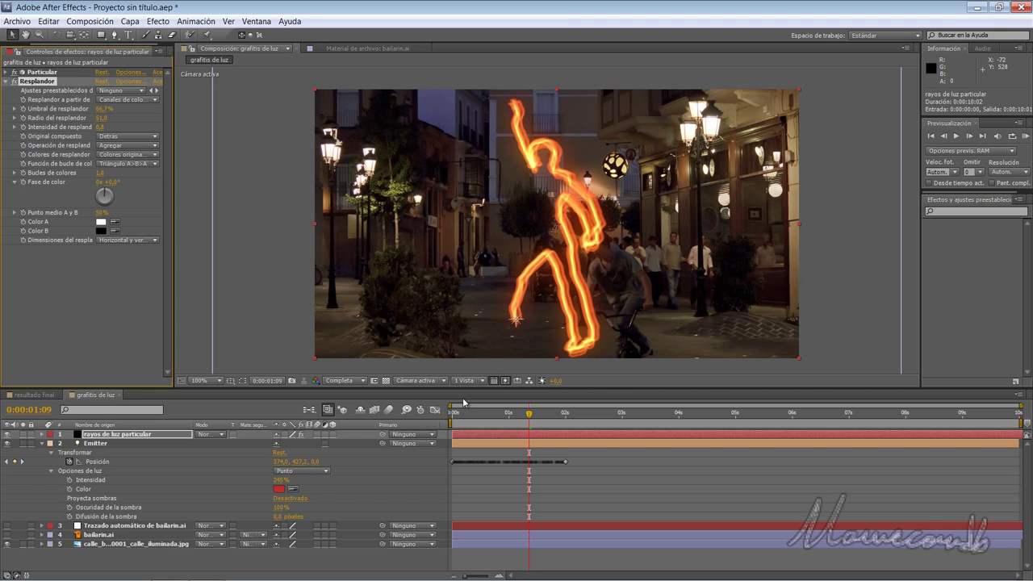
drag(529, 417, 519, 424)
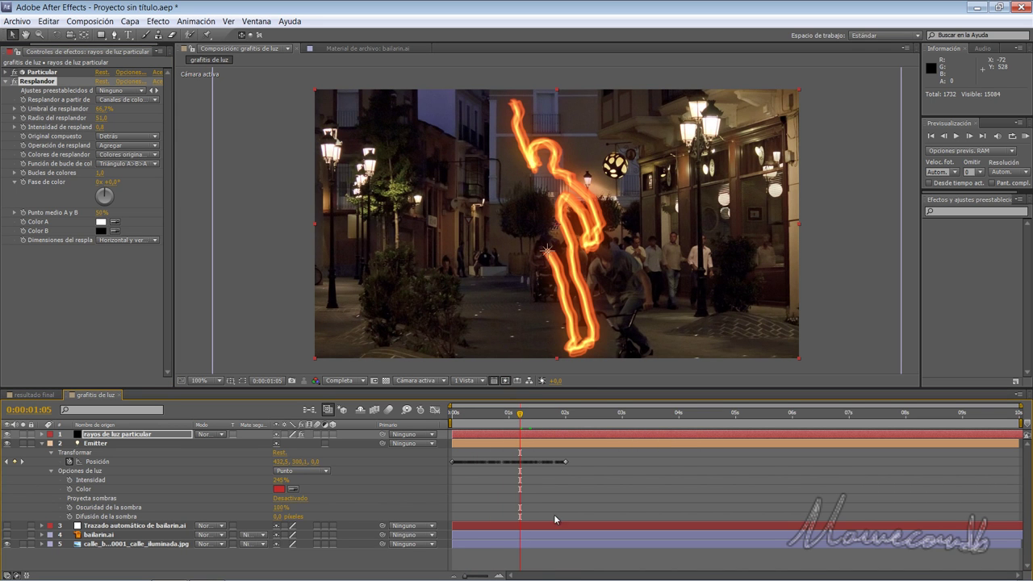
drag(1020, 421, 576, 421)
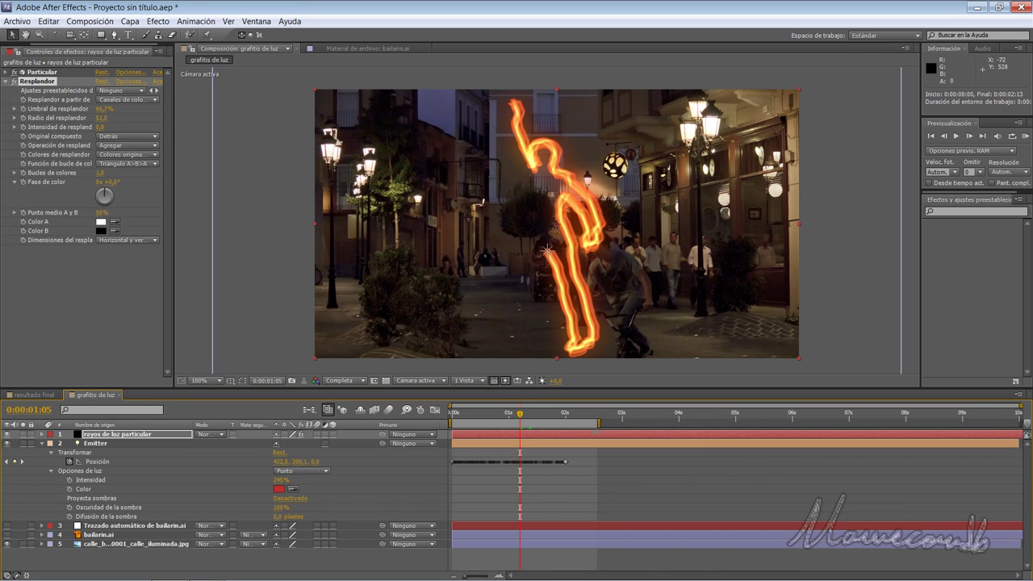
Step: RAM-preview the trail, then extend the work area to about 4 seconds
click(434, 567)
key(KP_0)
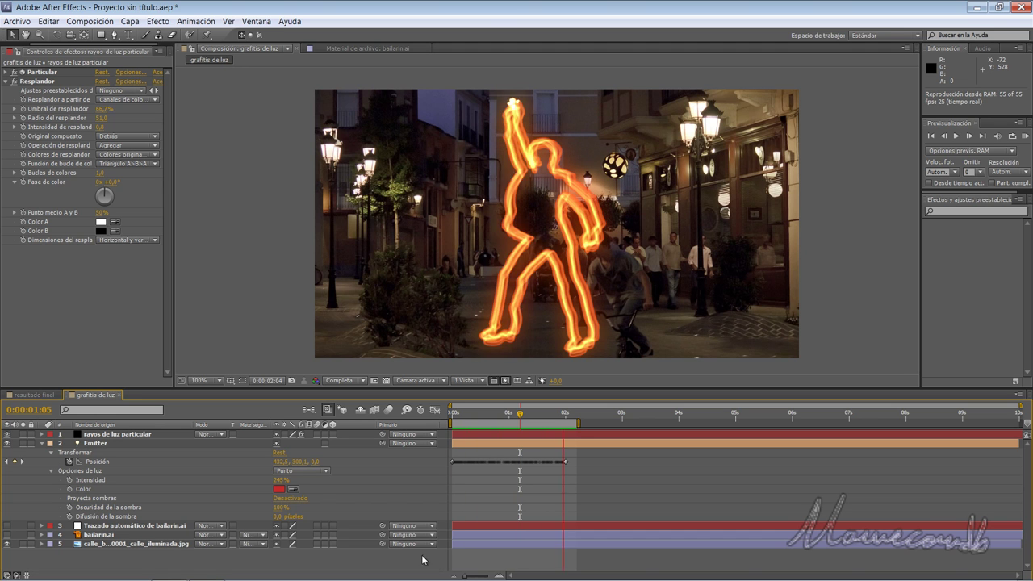
click(425, 560)
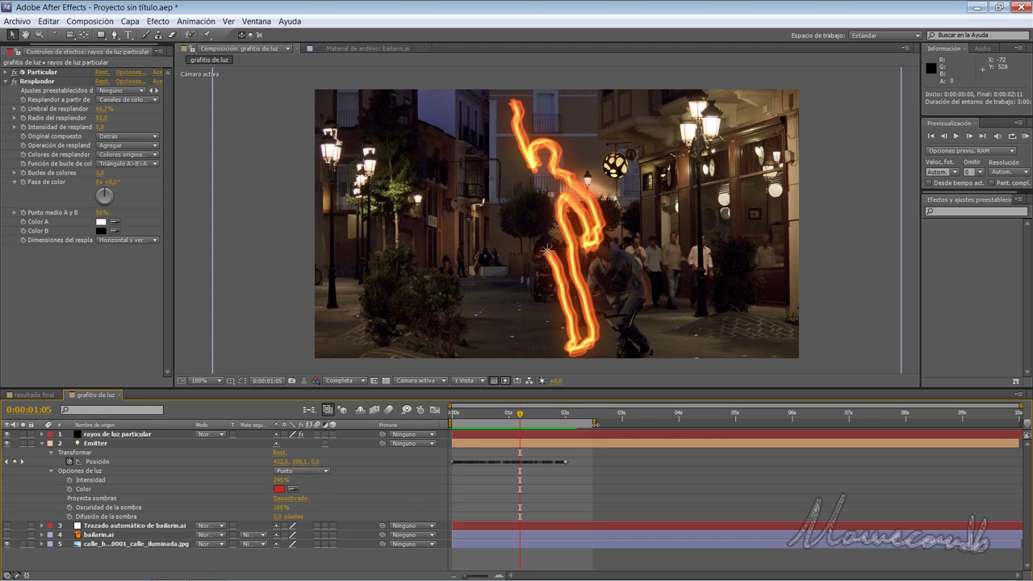
drag(577, 423, 704, 423)
Step: Go to the Emitter's final Posición keyframe and step back two frames to 01:23
drag(541, 416, 598, 427)
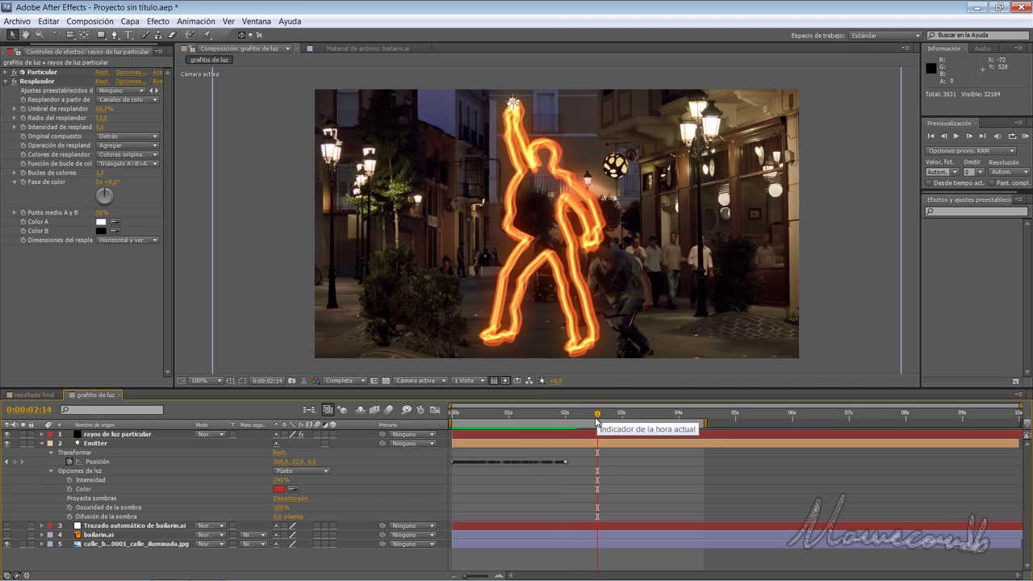
click(564, 461)
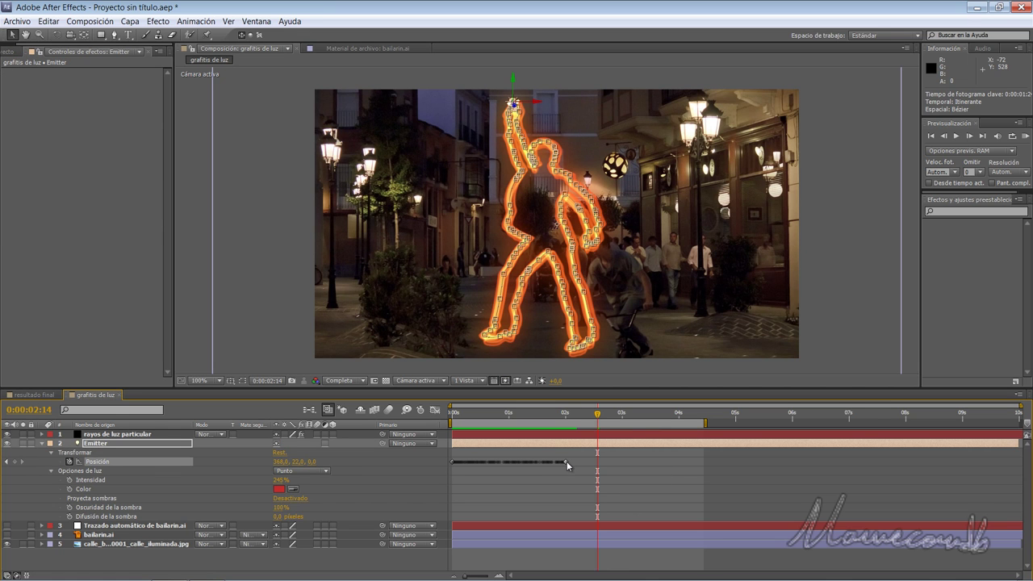
click(113, 465)
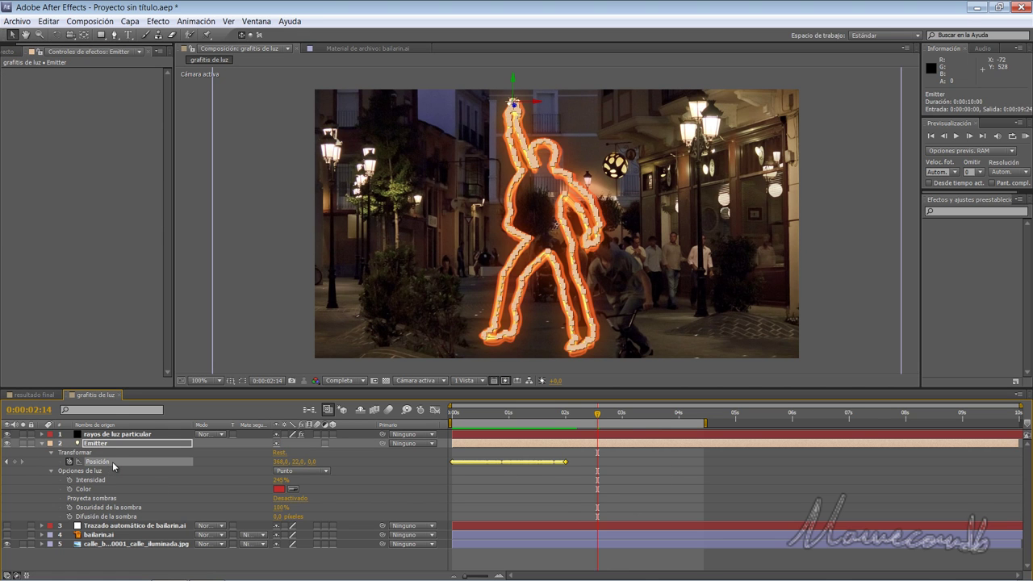
key(j)
key(Page_Up)
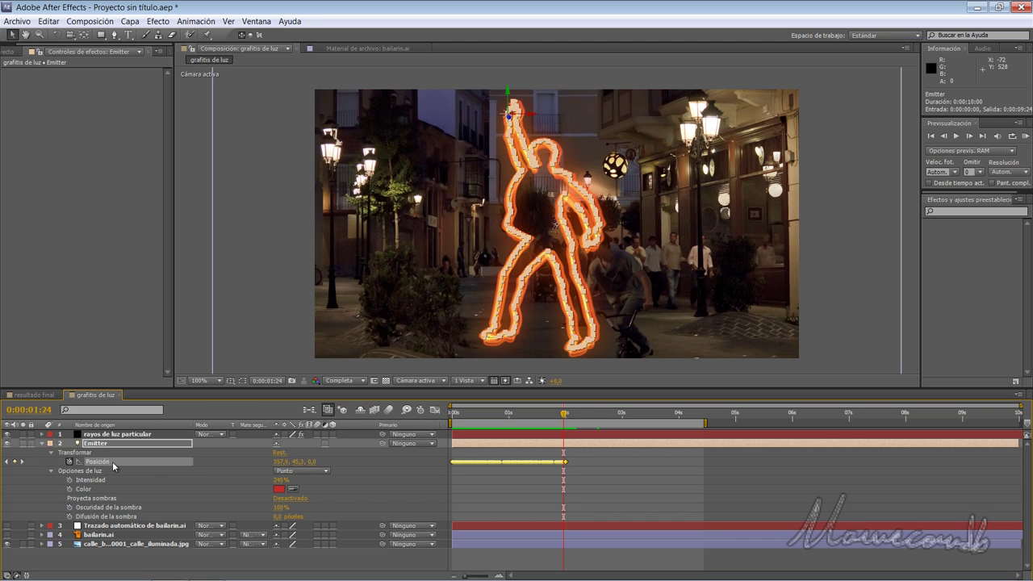
key(Page_Up)
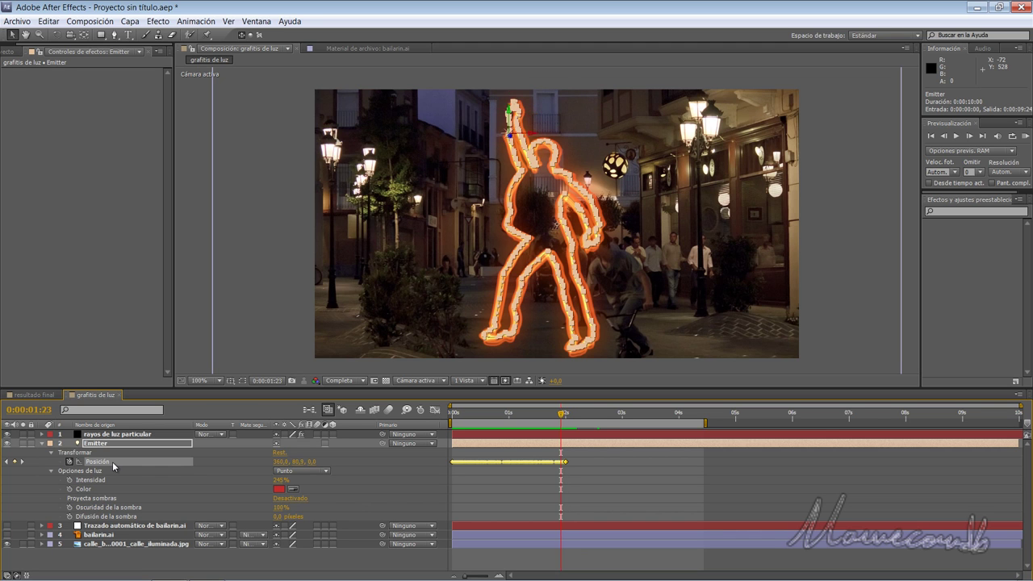
click(127, 437)
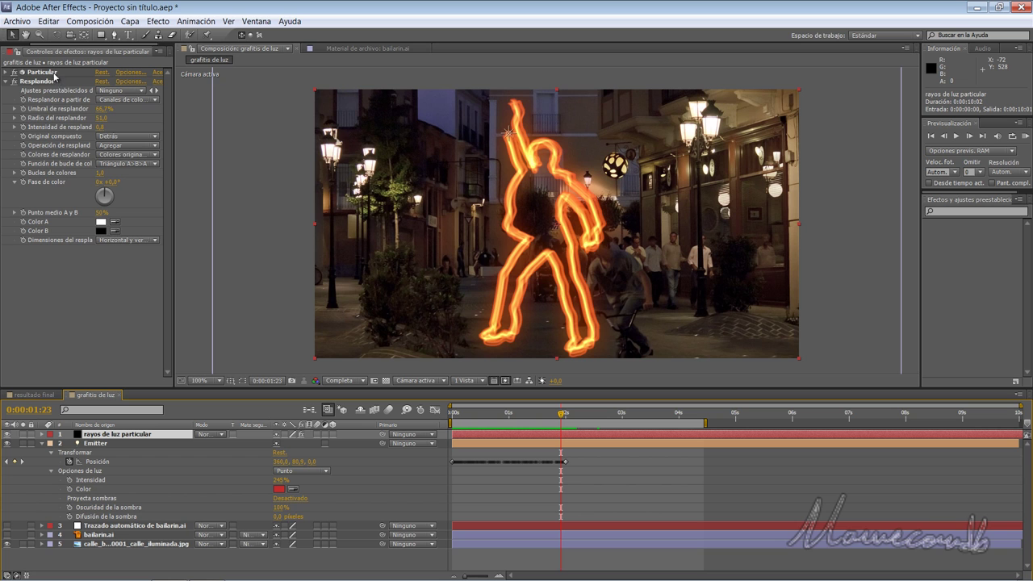
Step: Keyframe Particular's Particles/sec, dropping it to 0 one frame later at 0:00:02:00
click(4, 72)
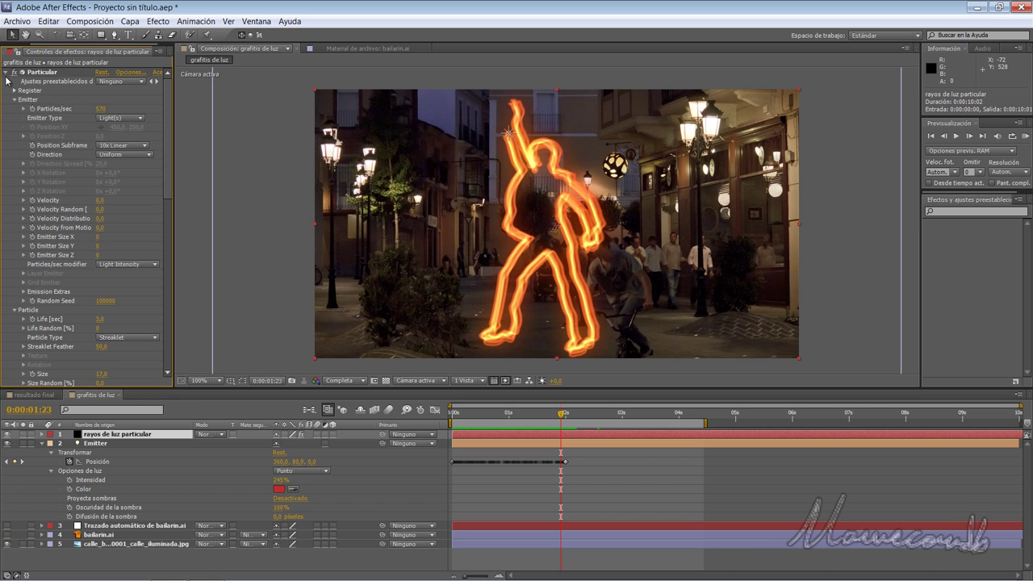
click(32, 109)
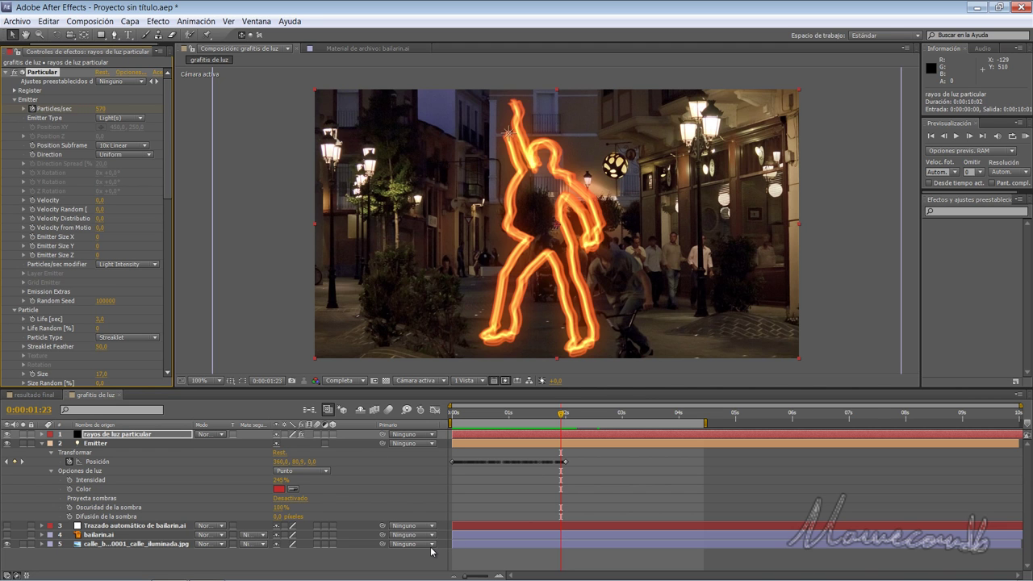
key(Page_Down)
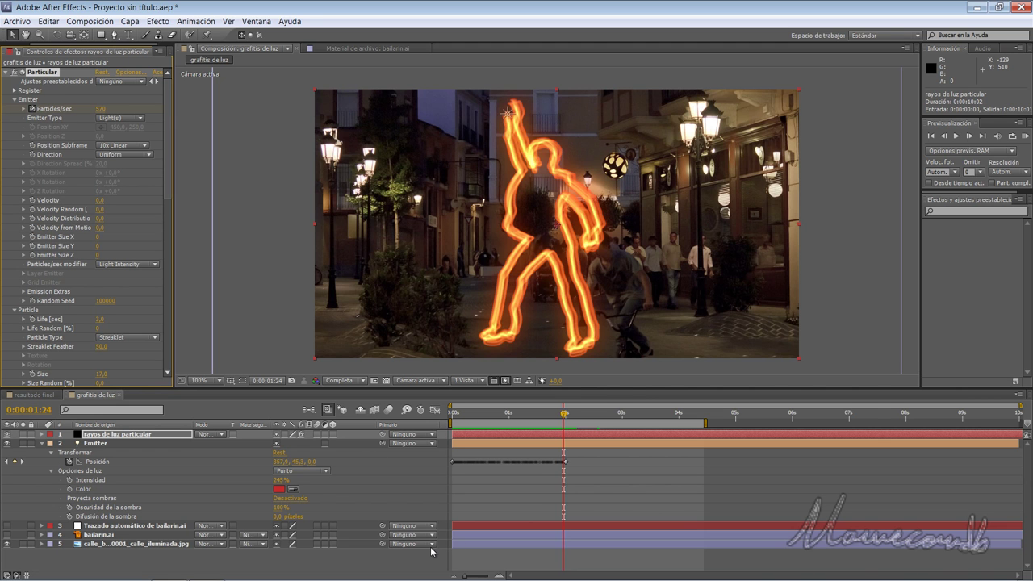
drag(100, 109, 3, 118)
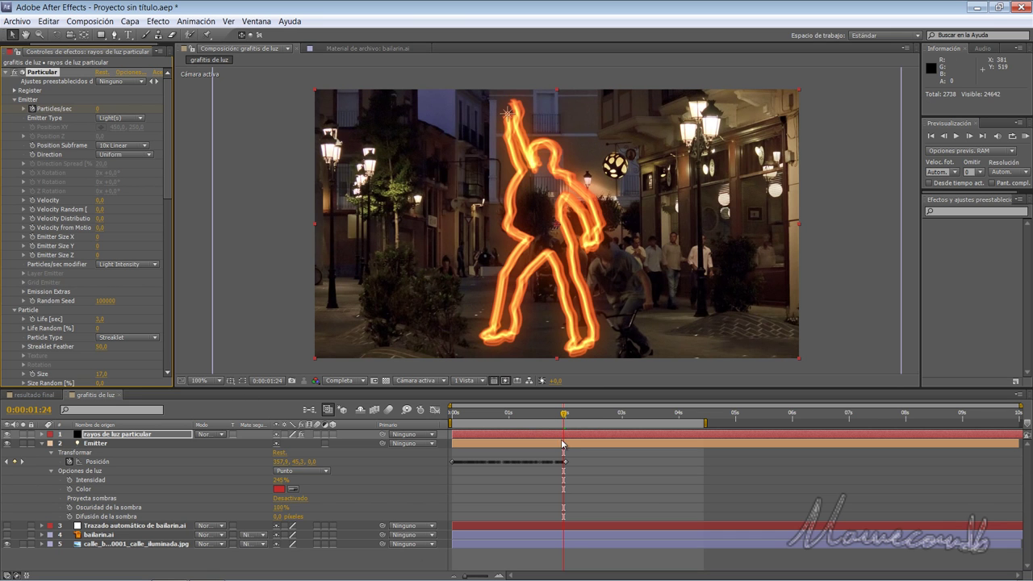
mouse_move(563, 416)
mouse_down()
mouse_move(577, 418)
mouse_move(565, 414)
mouse_up()
Step: Zoom the timeline to frame level, show and select the Particles/sec keyframes, then RAM-preview
mouse_move(463, 579)
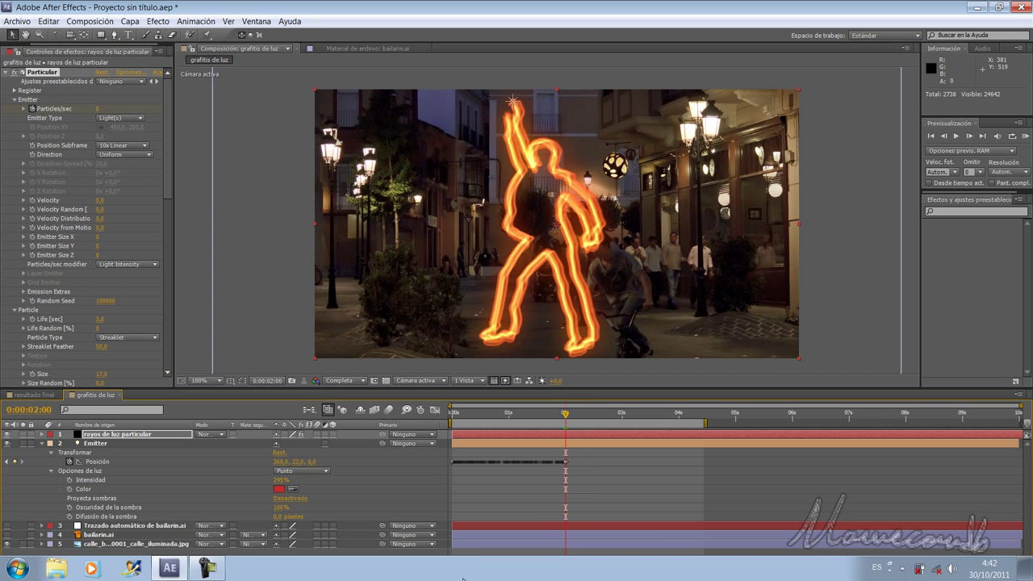
drag(472, 578, 492, 578)
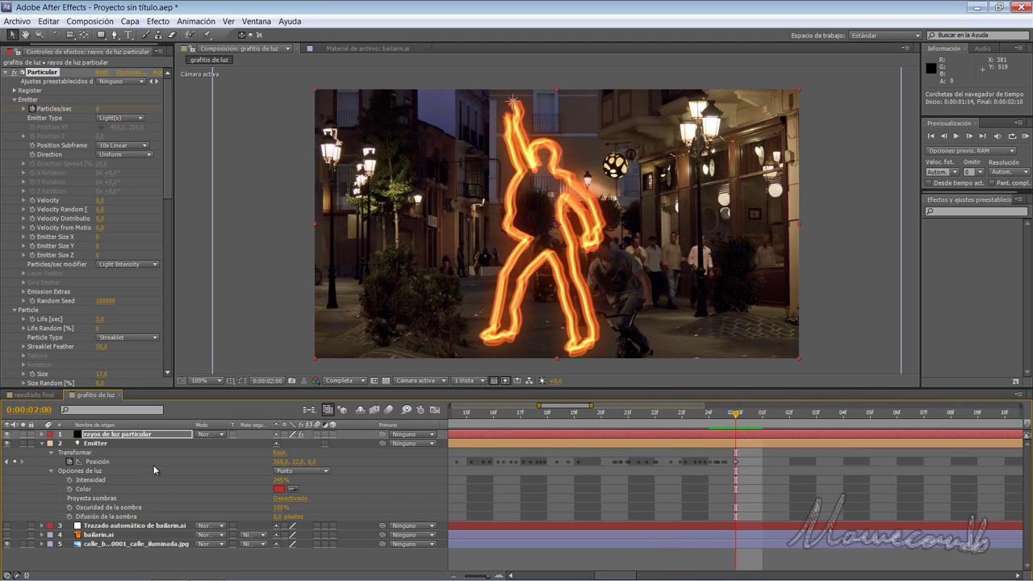
click(117, 437)
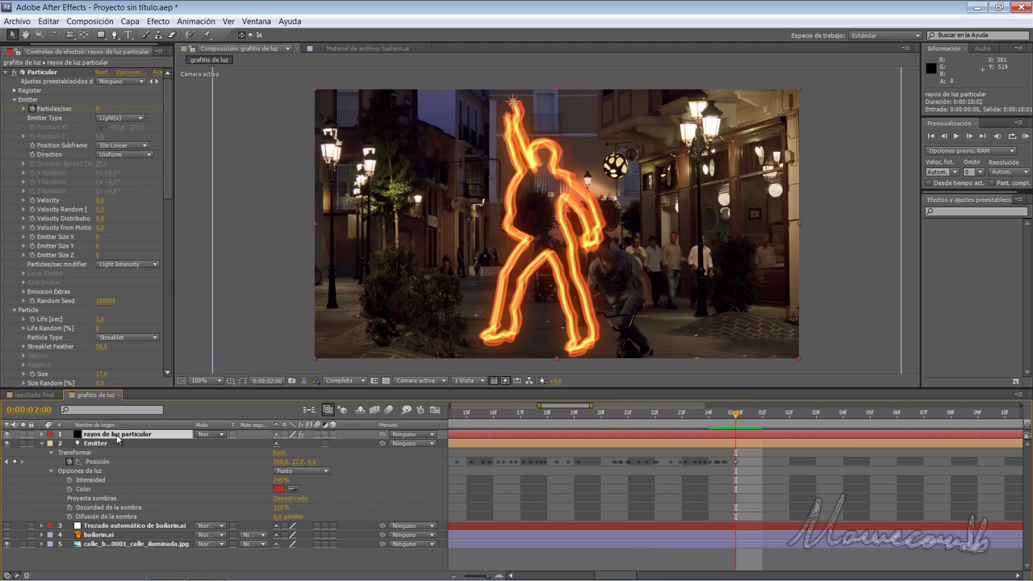
key(u)
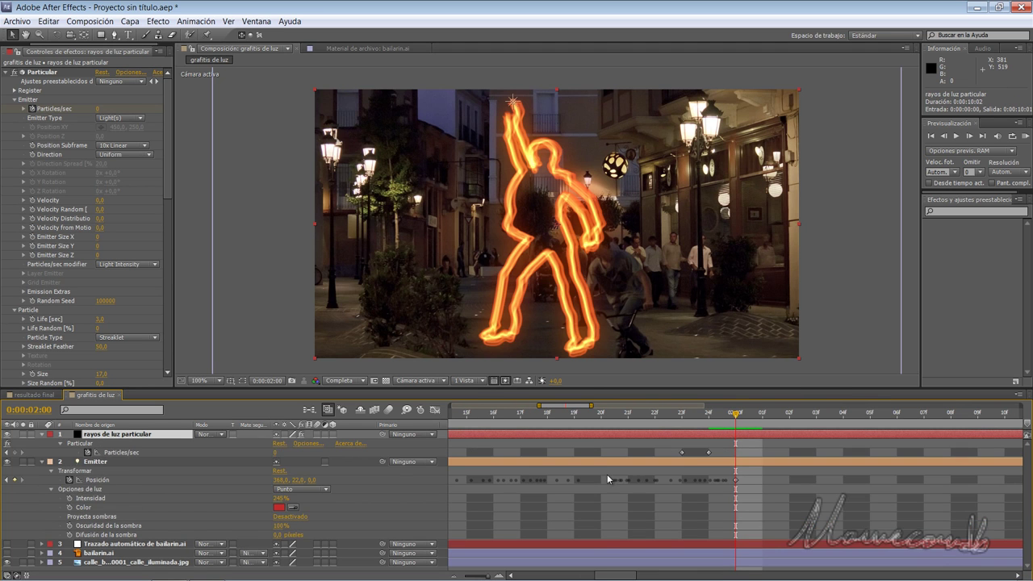
drag(671, 453, 735, 457)
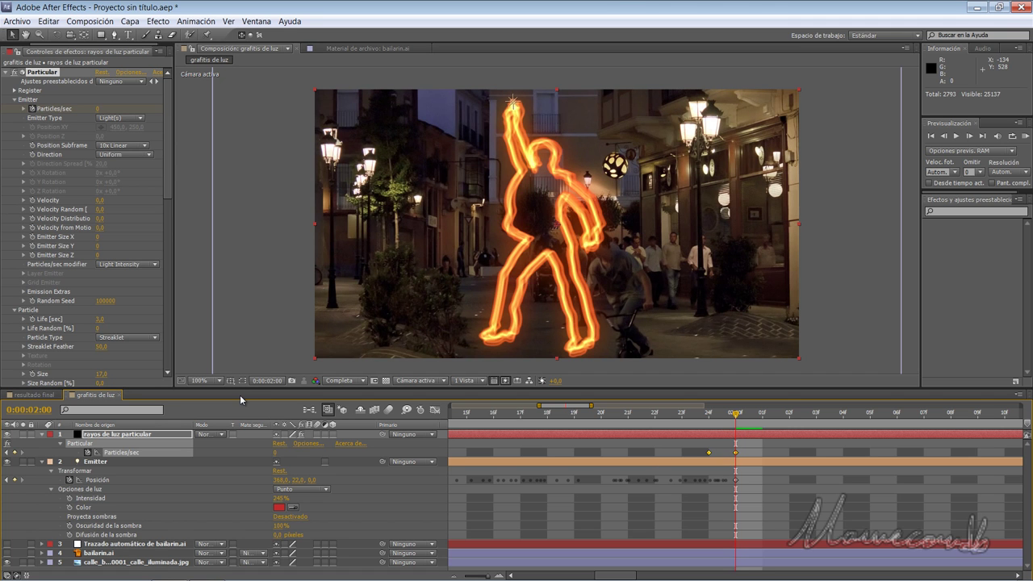
key(KP_0)
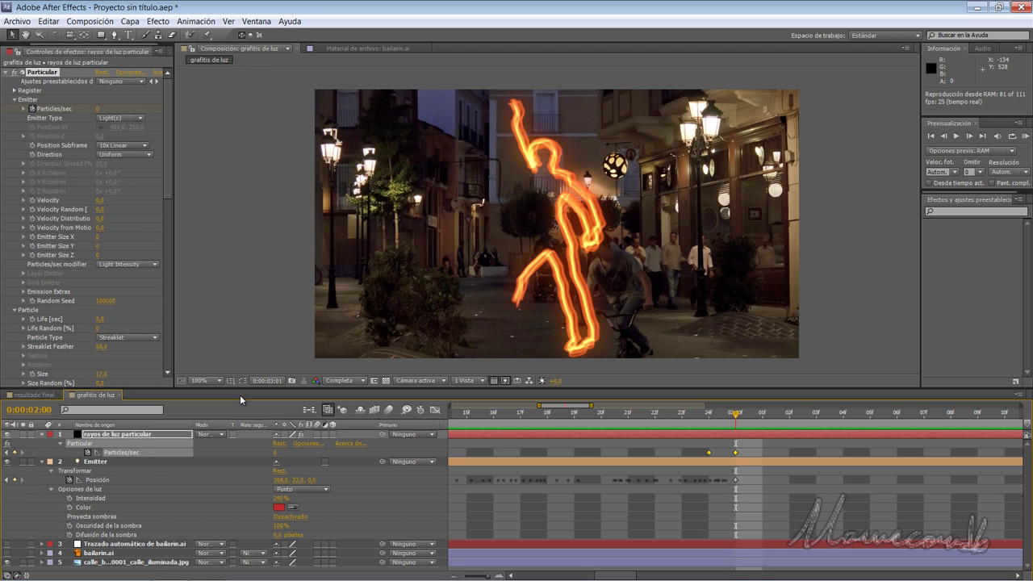
key(space)
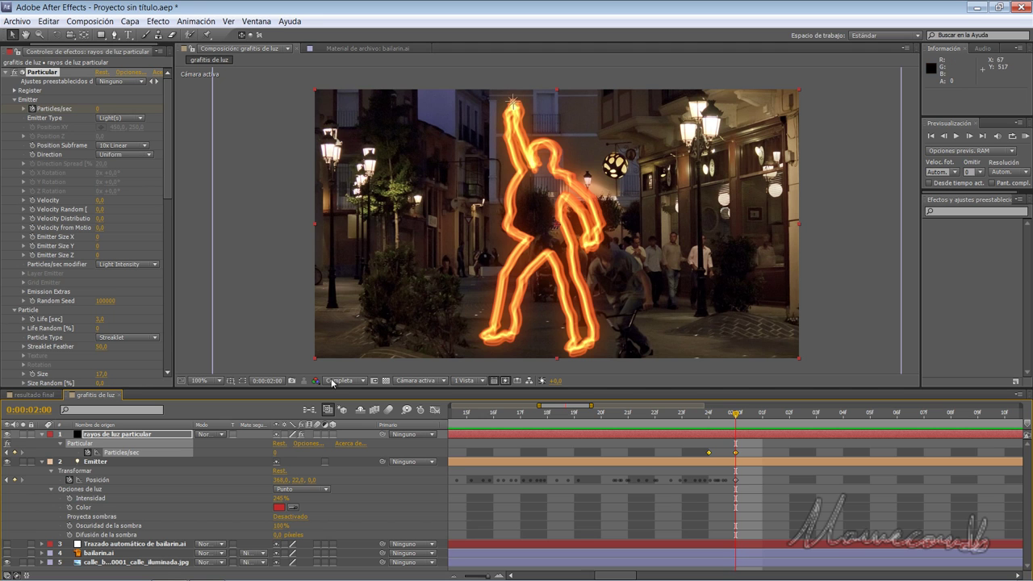
Step: Collapse the rayos de luz particular and Emitter layers to single rows, then reselect layers
click(42, 434)
click(43, 444)
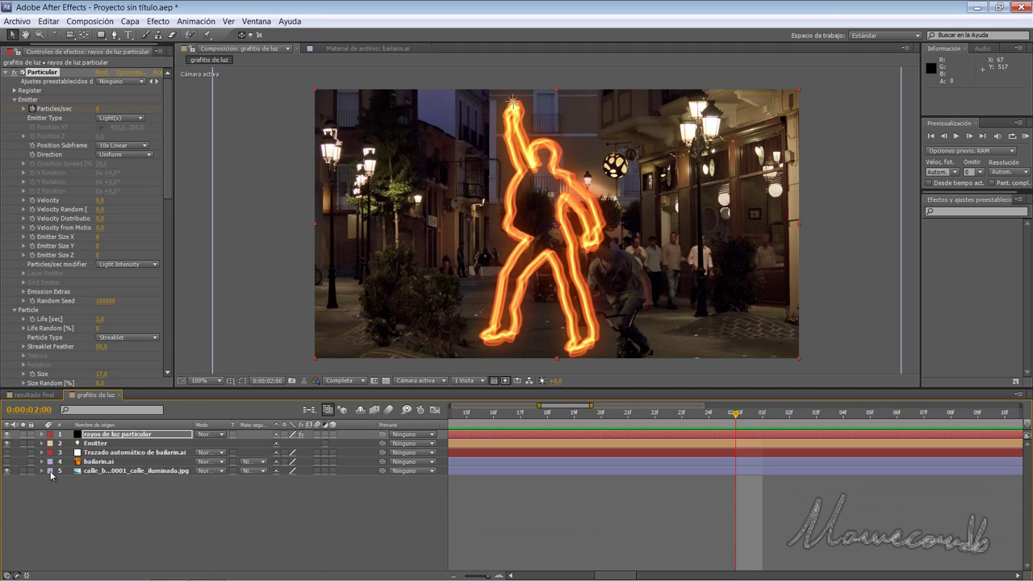
click(89, 505)
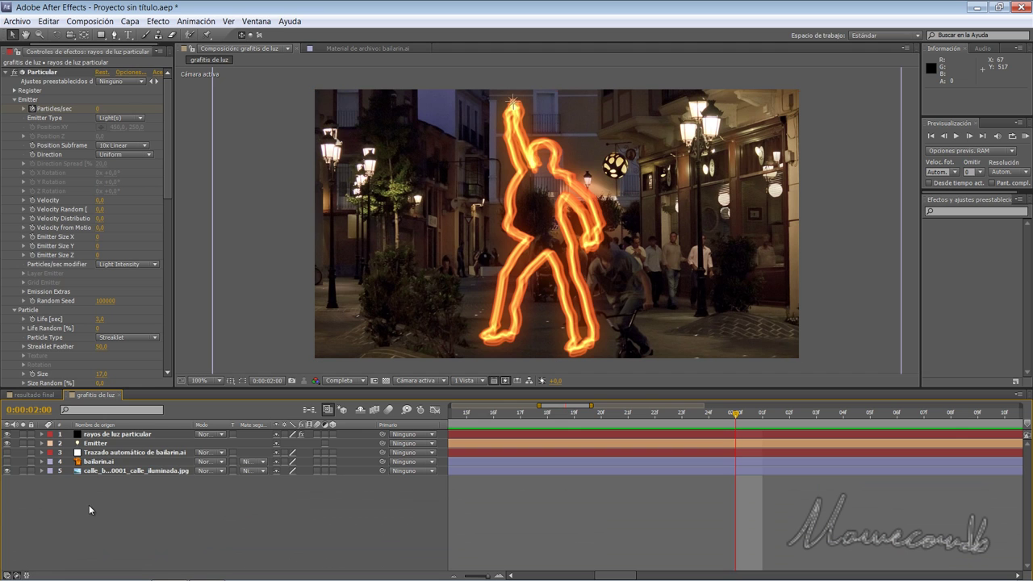
click(95, 464)
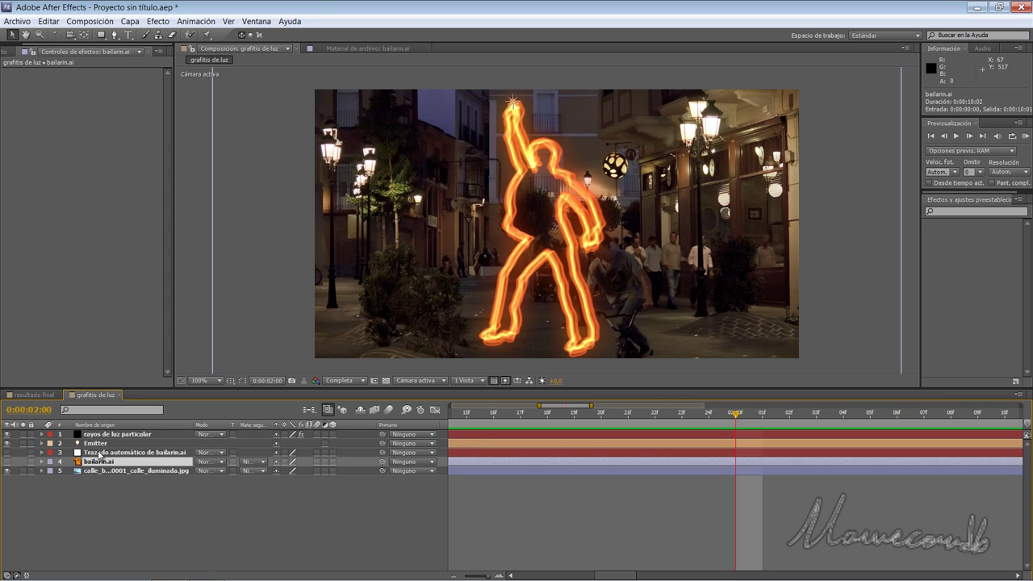
click(119, 434)
Step: Add null Nulo 1 and set the work area to span 0:00:00:00–0:00:09:24
right_click(177, 519)
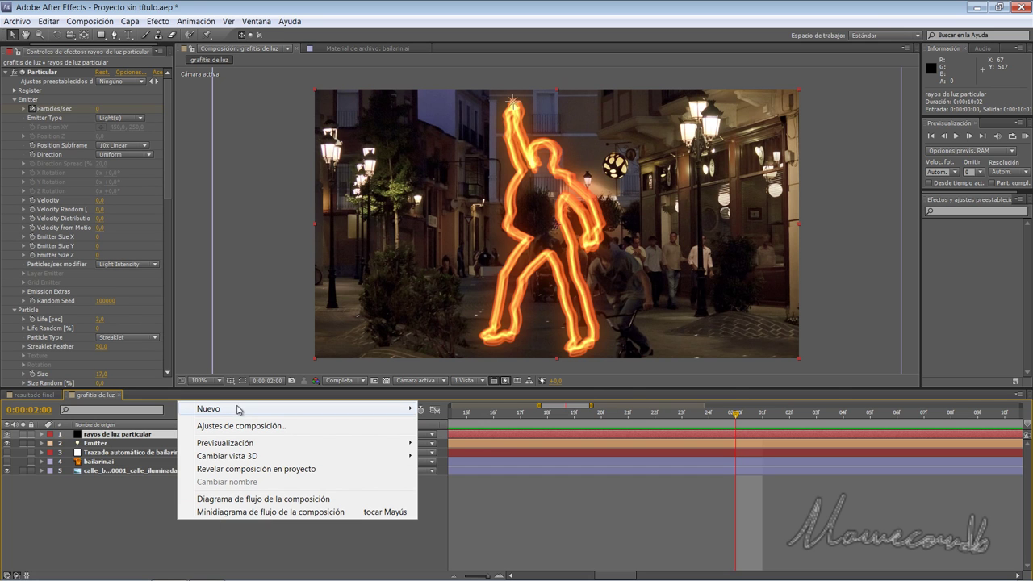
mouse_move(238, 409)
click(77, 480)
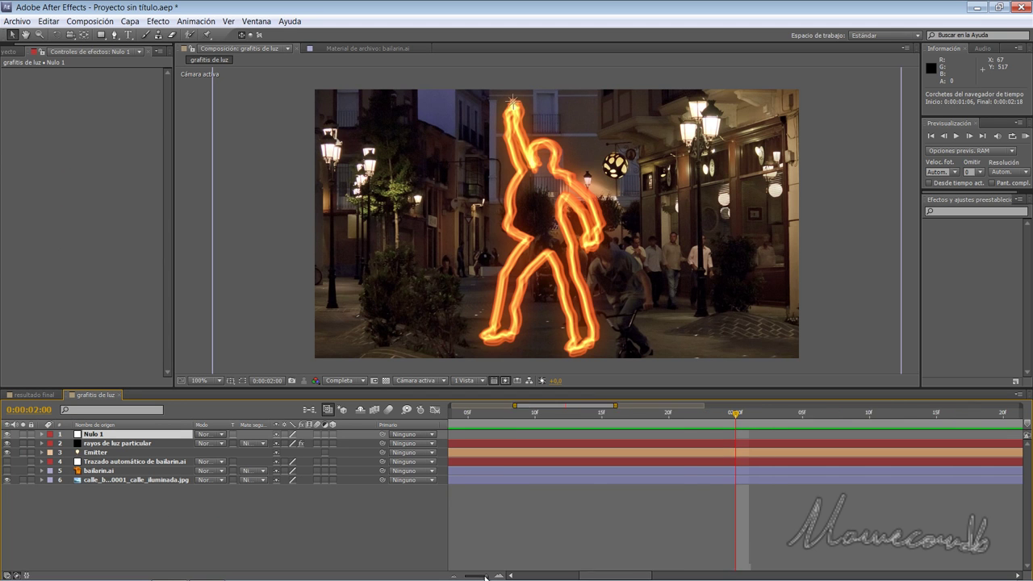
drag(486, 576, 452, 576)
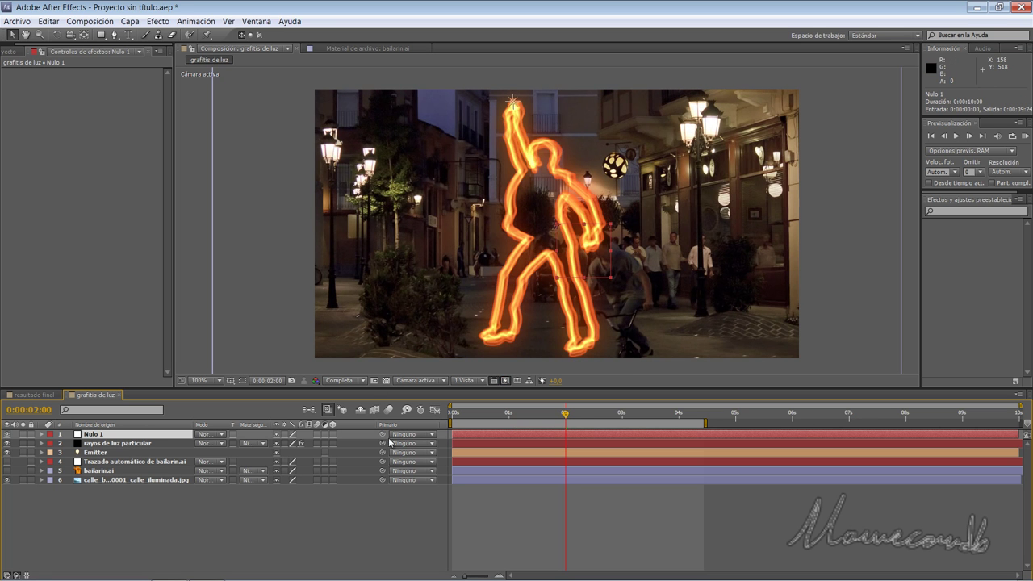
drag(565, 414, 444, 422)
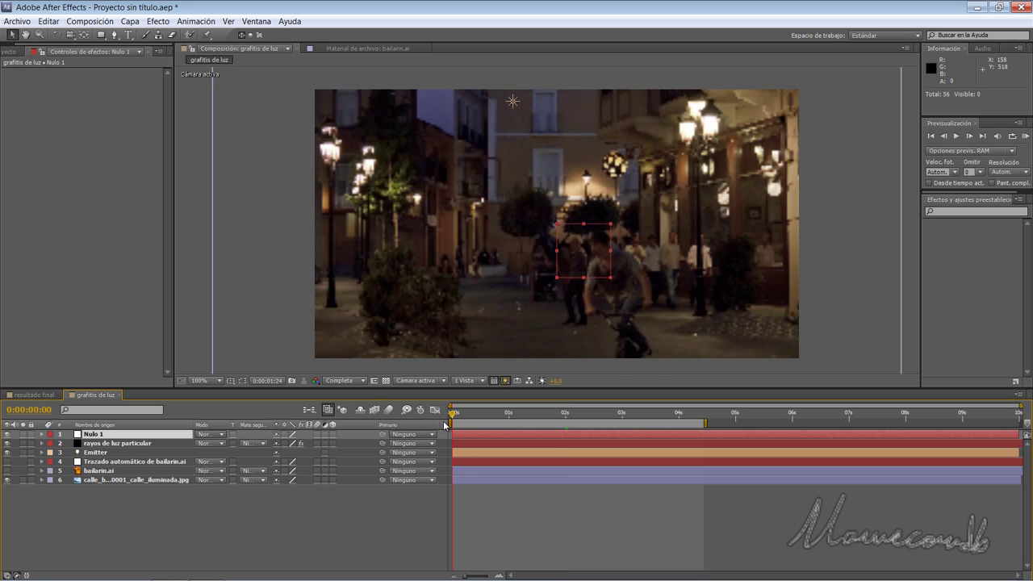
drag(705, 423, 1020, 423)
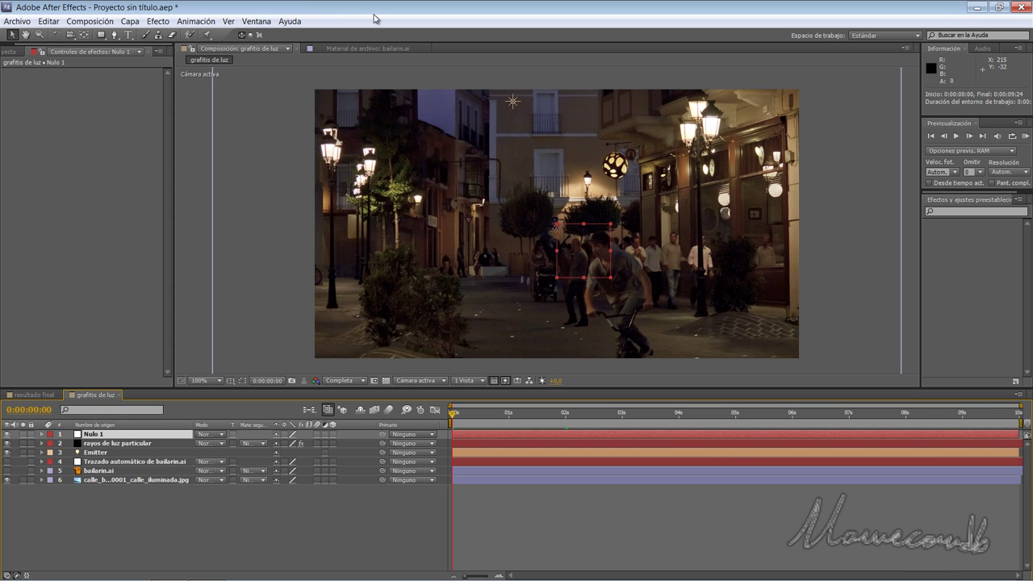
Step: Open Esbozo de movimiento with Fondo on, show bailarin.ai, and arm capture
click(249, 24)
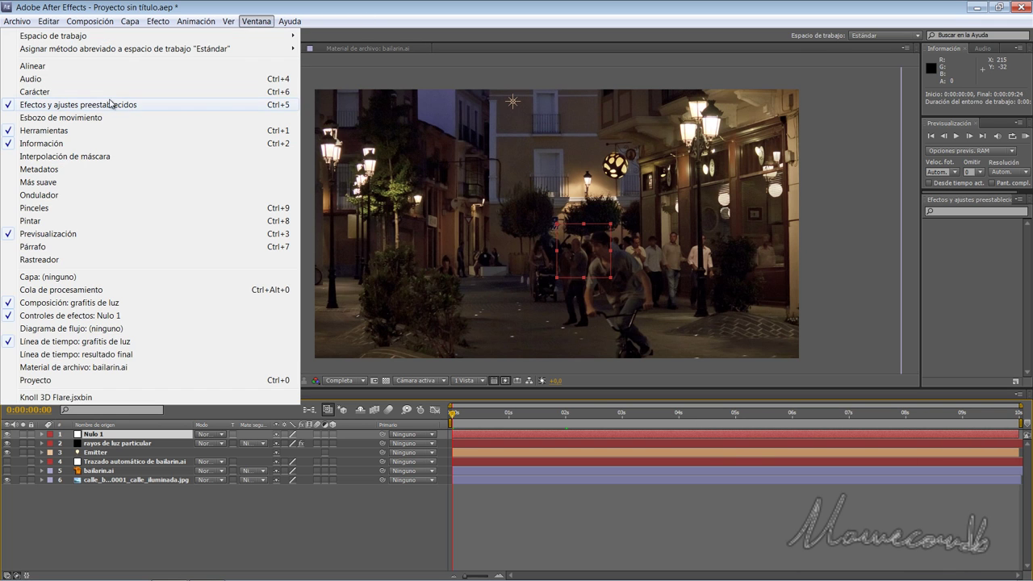
click(95, 118)
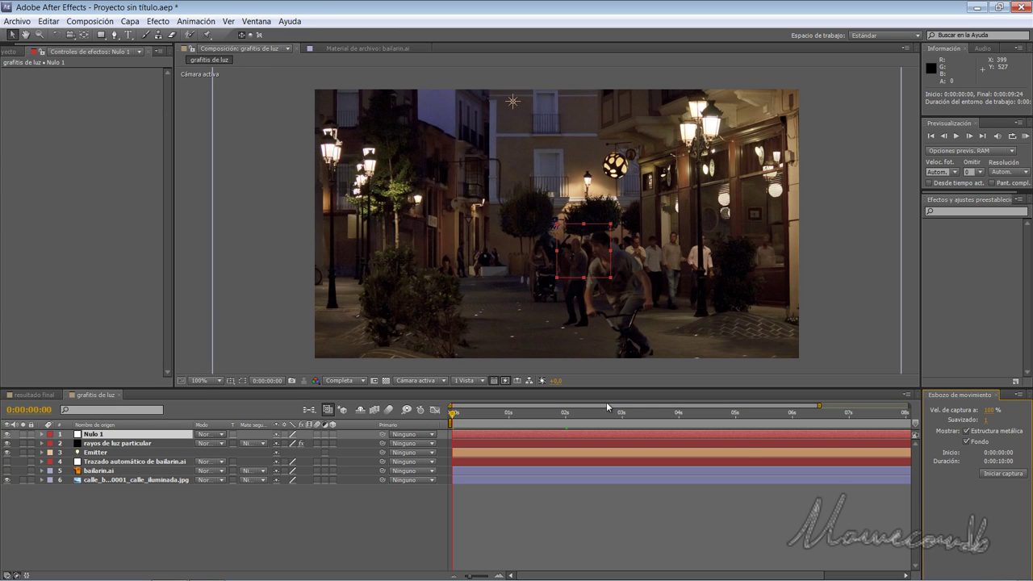
click(968, 442)
click(7, 470)
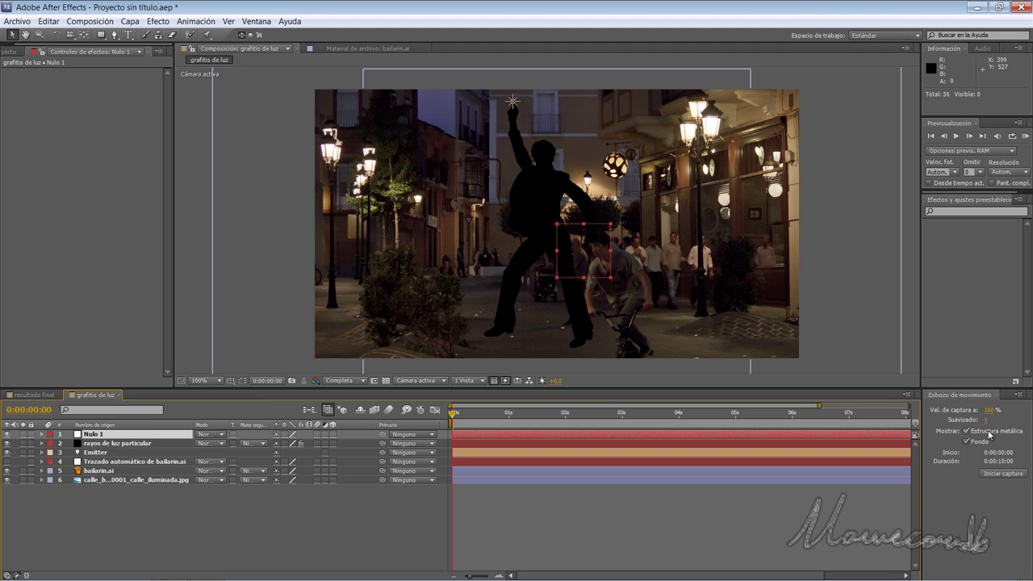
click(994, 474)
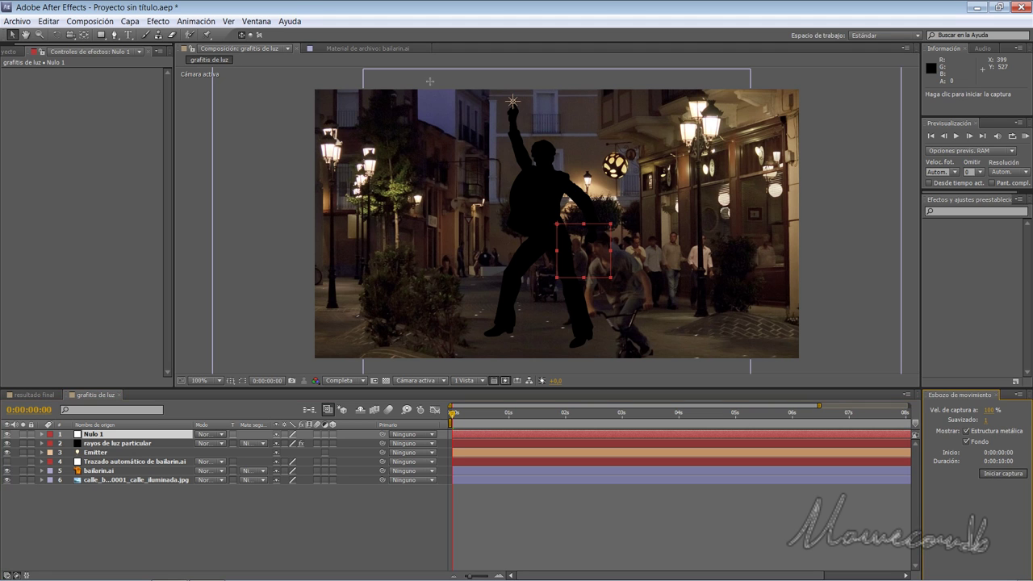
Step: Sketch Nulo 1's motion path around the dancer's outline and select Nulo 1
mouse_move(512, 102)
mouse_down()
mouse_move(505, 205)
mouse_move(535, 293)
mouse_move(587, 223)
mouse_move(511, 103)
mouse_up()
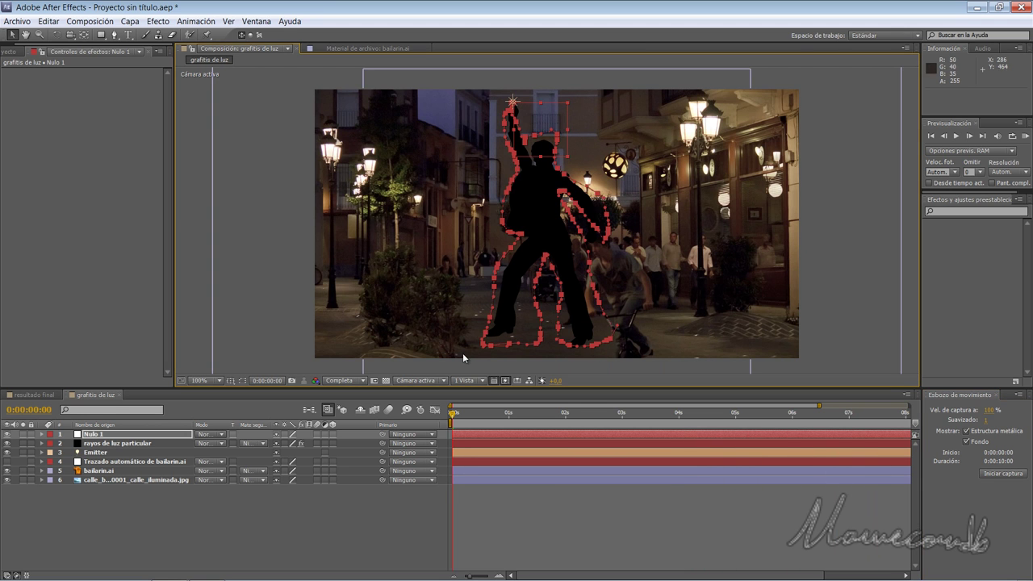
click(88, 435)
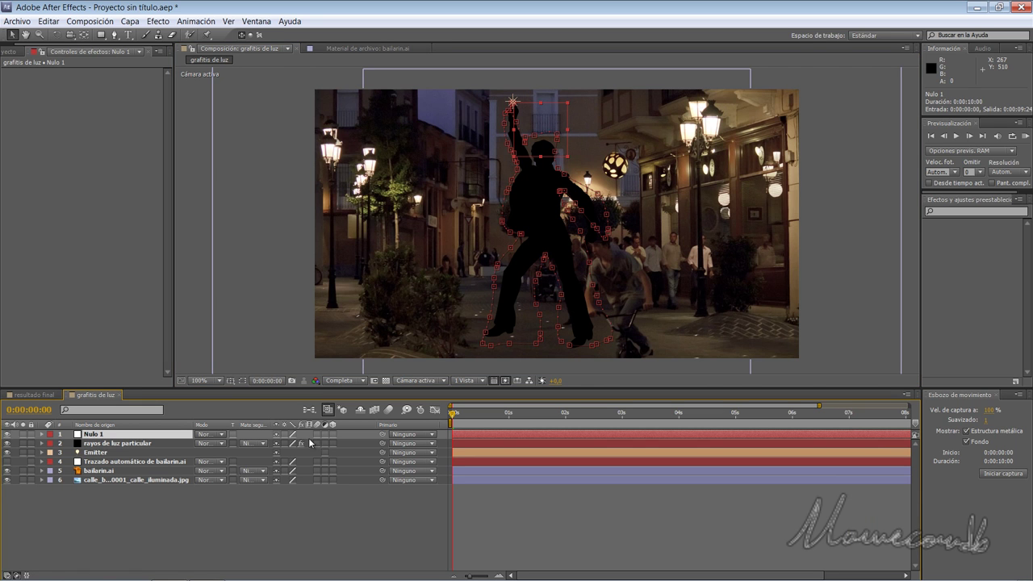
Step: Delete the Emitter's Position keyframes and parent the Emitter to Nulo 1
click(96, 454)
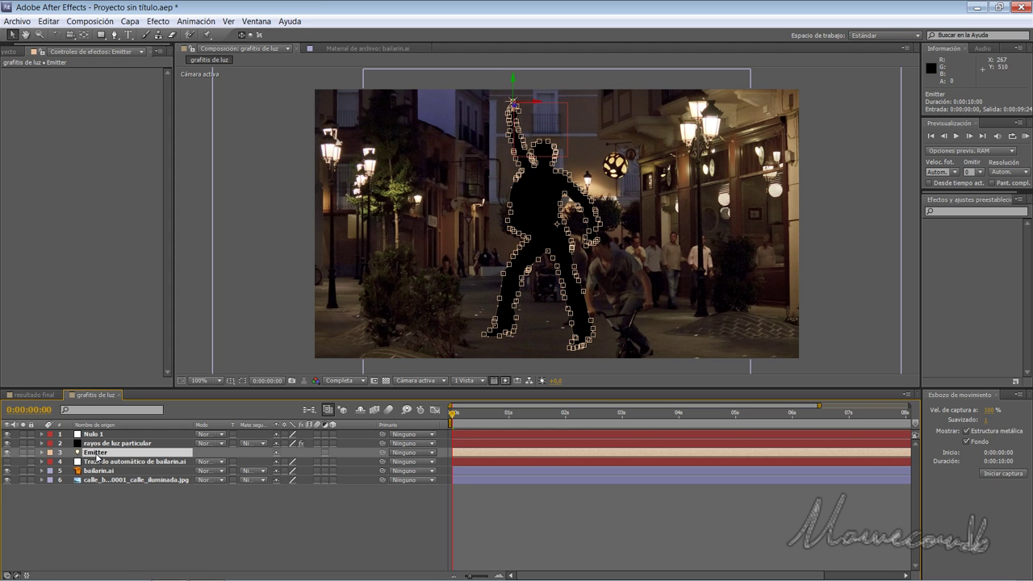
key(u)
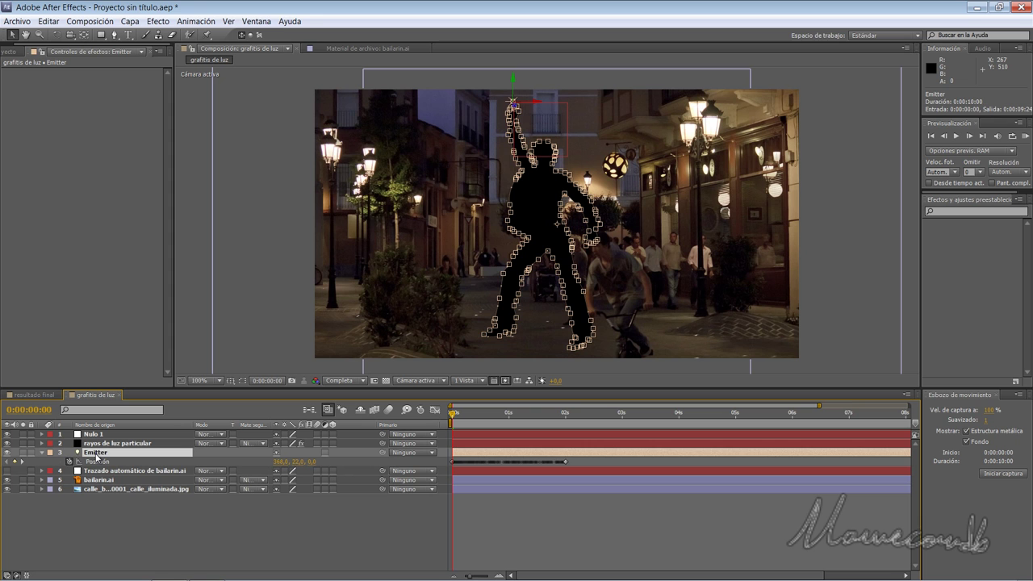
click(69, 461)
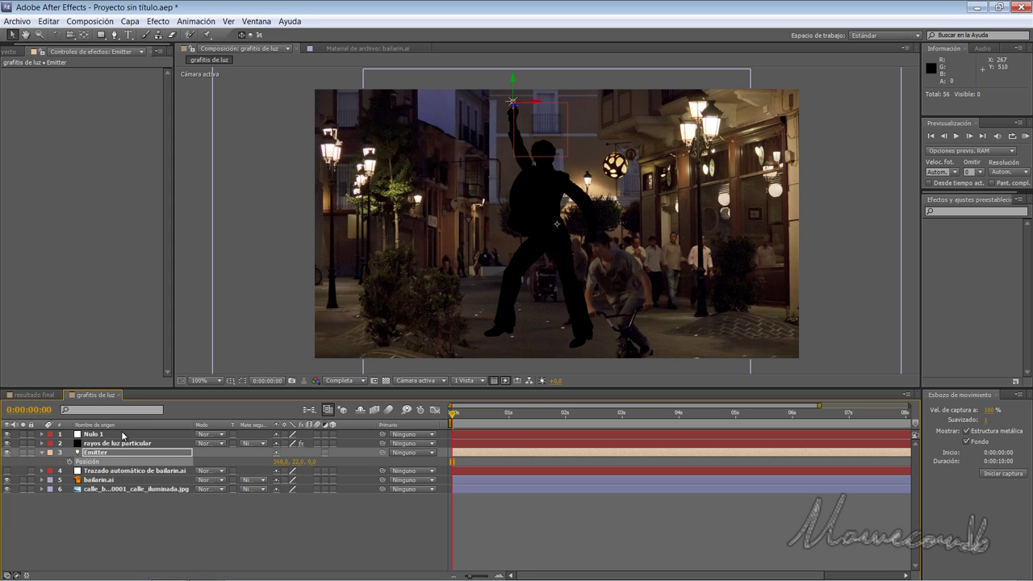
key(F2)
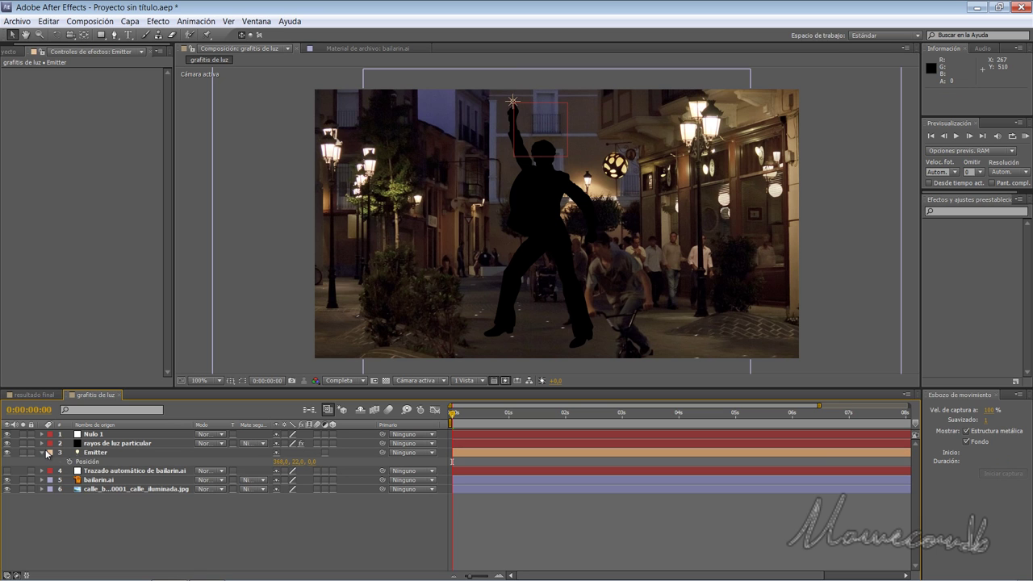
click(44, 453)
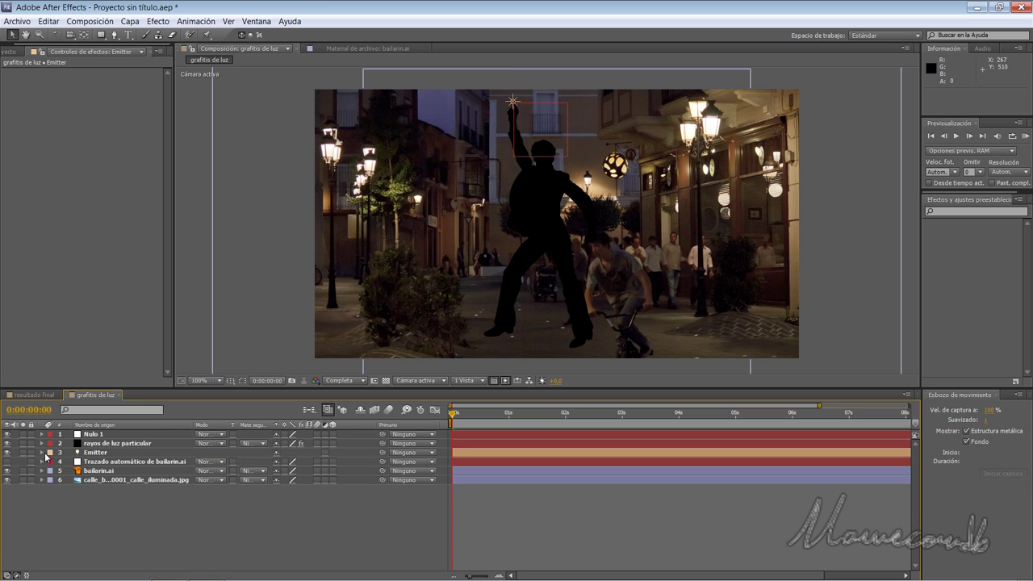
mouse_move(382, 454)
mouse_down()
mouse_move(79, 440)
mouse_move(101, 438)
mouse_up()
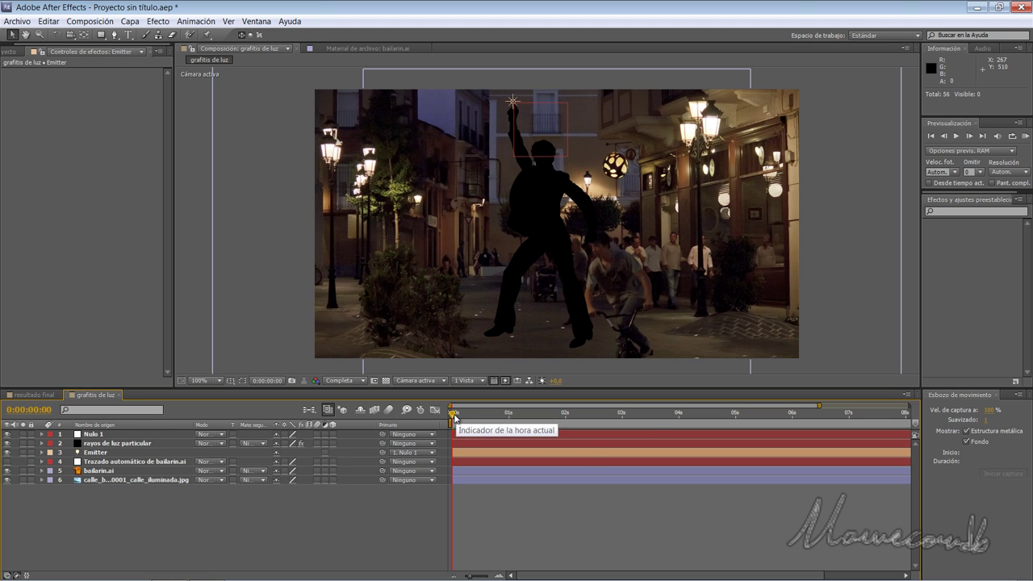
Step: Scrub the timeline to check the trail follows Nulo 1's path, then select rayos de luz particular
mouse_move(451, 415)
mouse_down()
mouse_move(657, 436)
mouse_move(712, 429)
mouse_up()
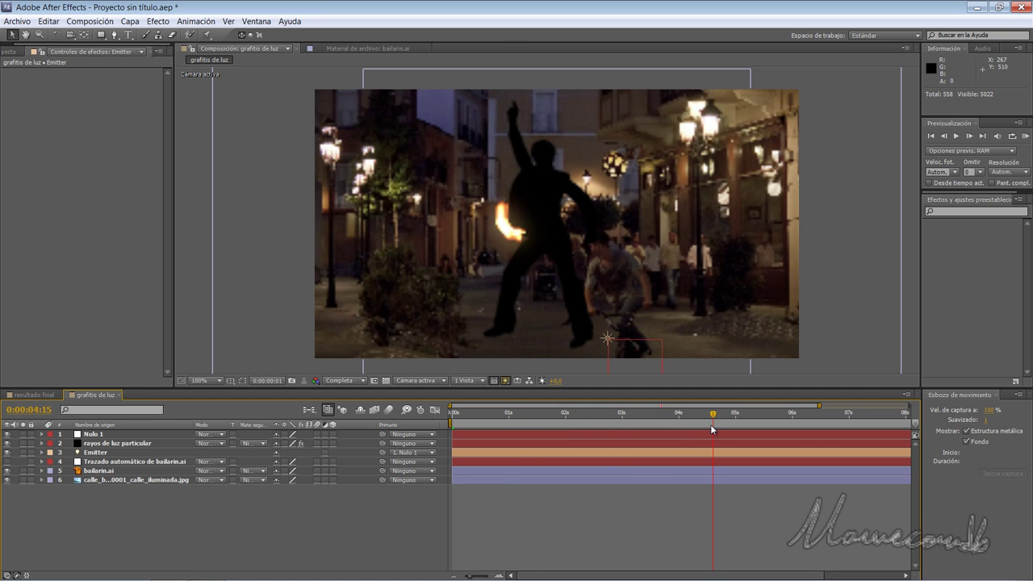
drag(464, 415, 627, 441)
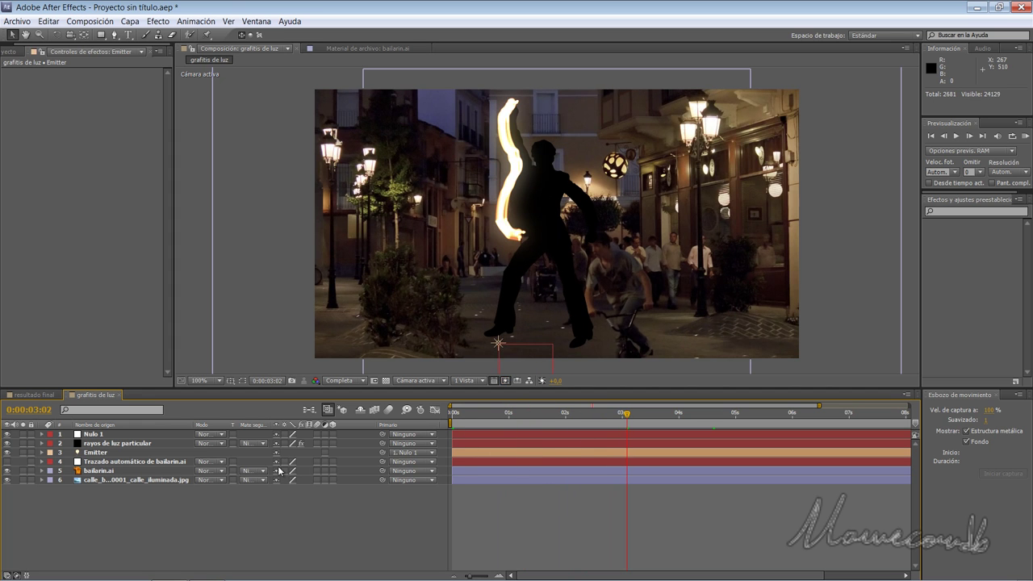
click(100, 443)
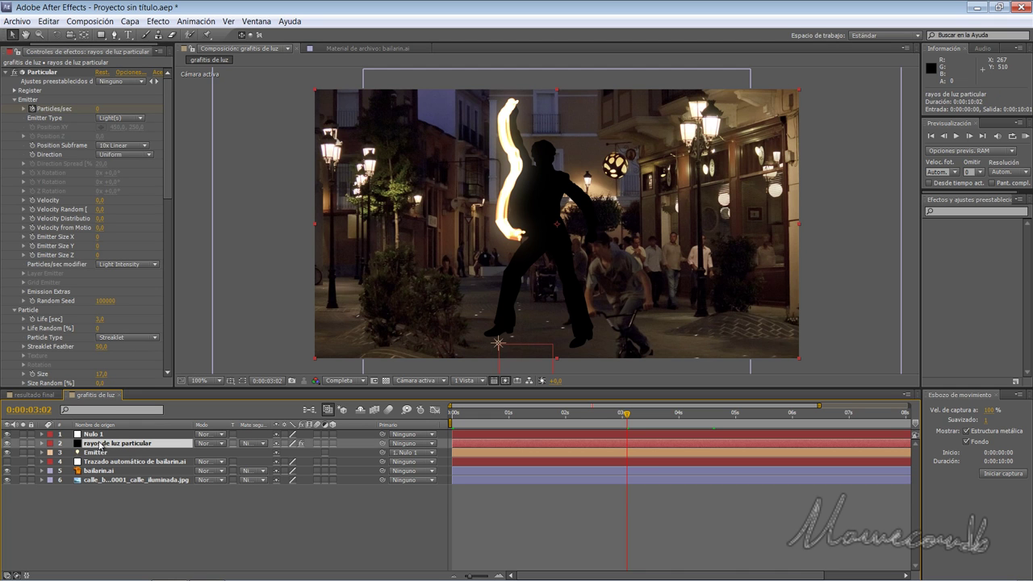
Step: Move the Particles/sec keyframe to 0:00:03:02 so emission starts there
key(u)
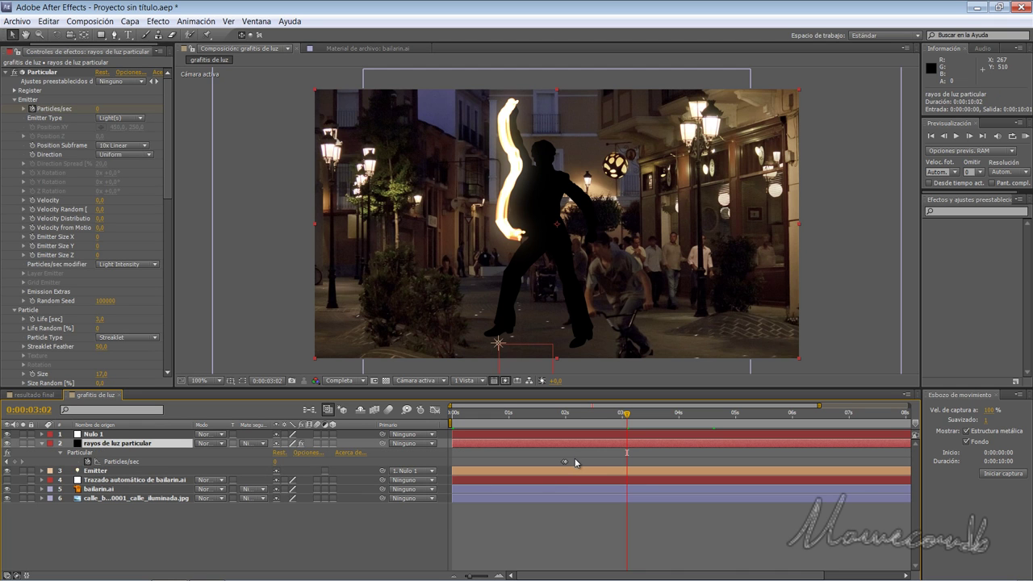
click(564, 461)
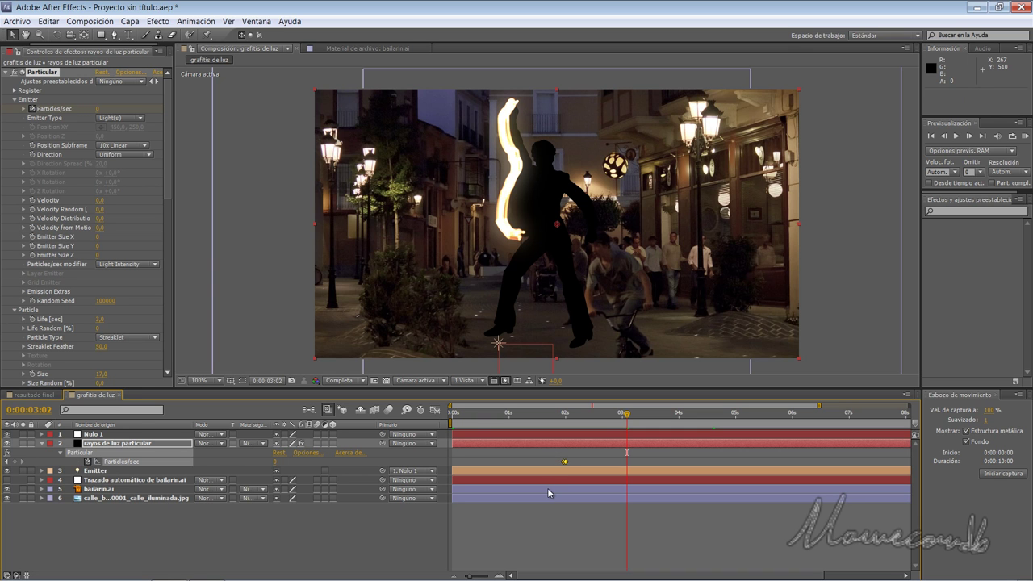
key(ctrl+x)
key(ctrl+v)
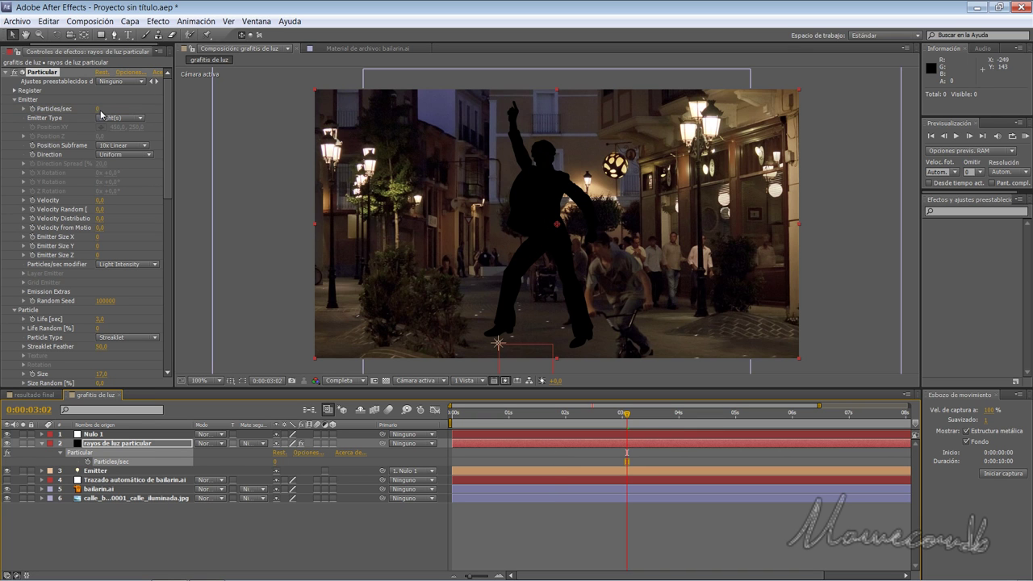
Step: Raise Particles/sec to 880 and scrub ahead to see light trace the dancer's legs
mouse_move(101, 114)
mouse_down()
mouse_move(189, 115)
mouse_move(150, 117)
mouse_up()
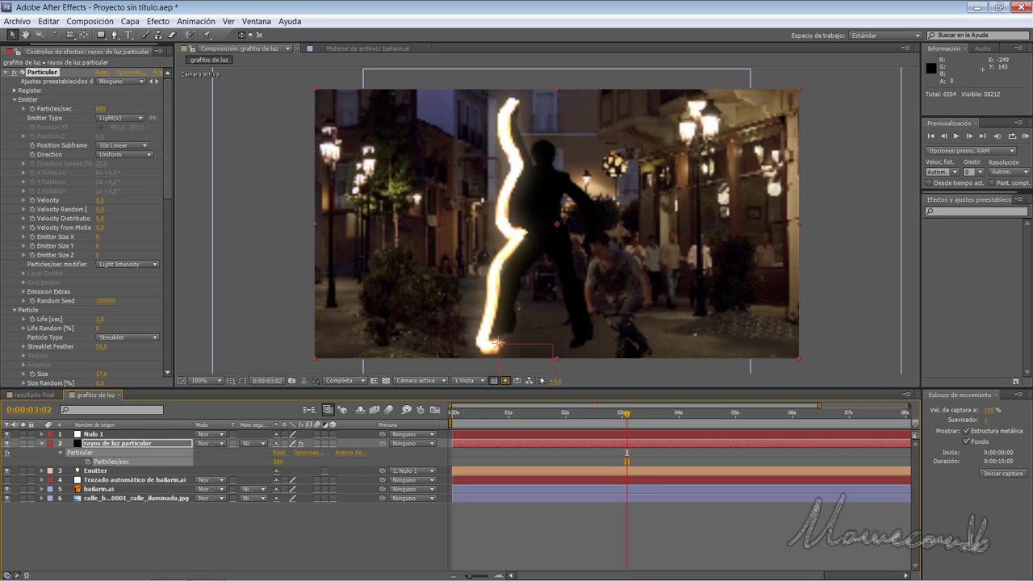
drag(628, 415, 721, 418)
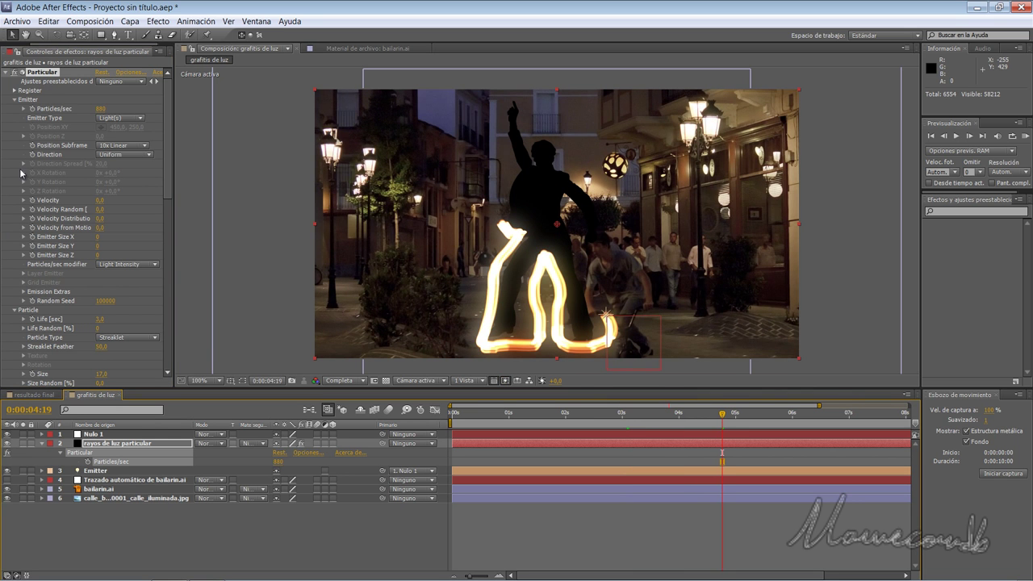
click(14, 99)
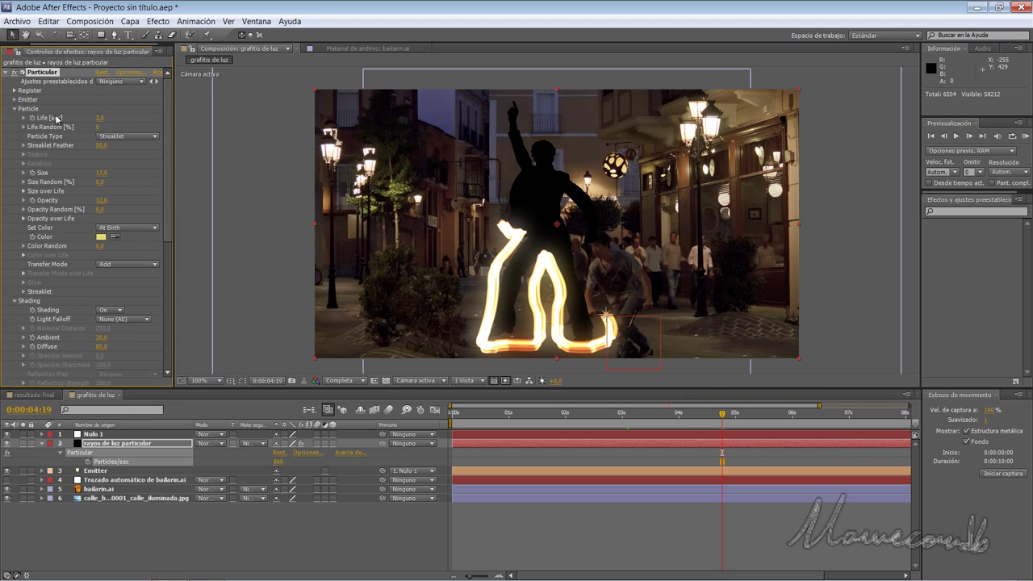
Step: Set particle Life to 10 seconds and Size to 10, checking the full outline at 0:00:07:19
drag(100, 118, 164, 121)
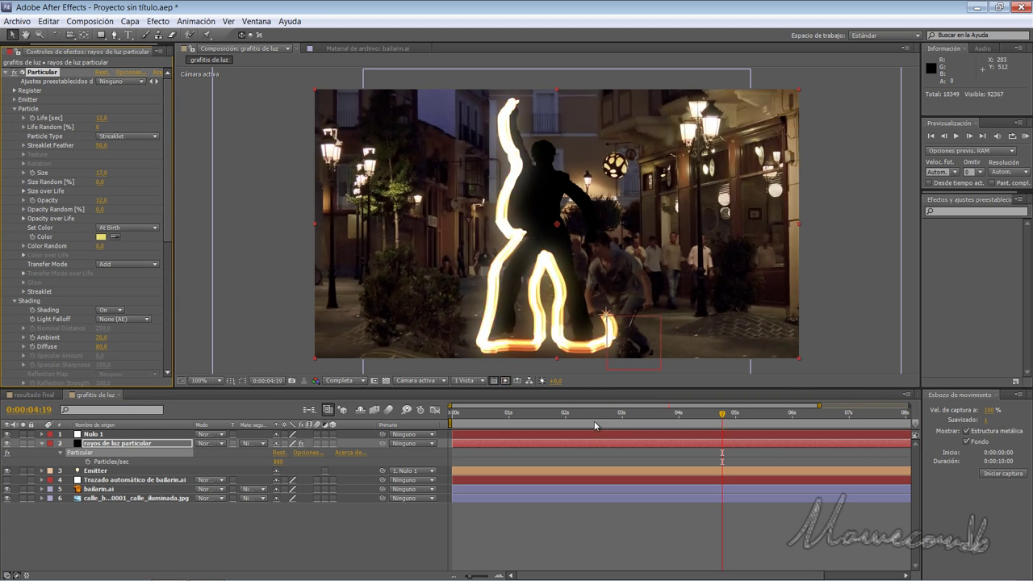
drag(725, 414, 839, 414)
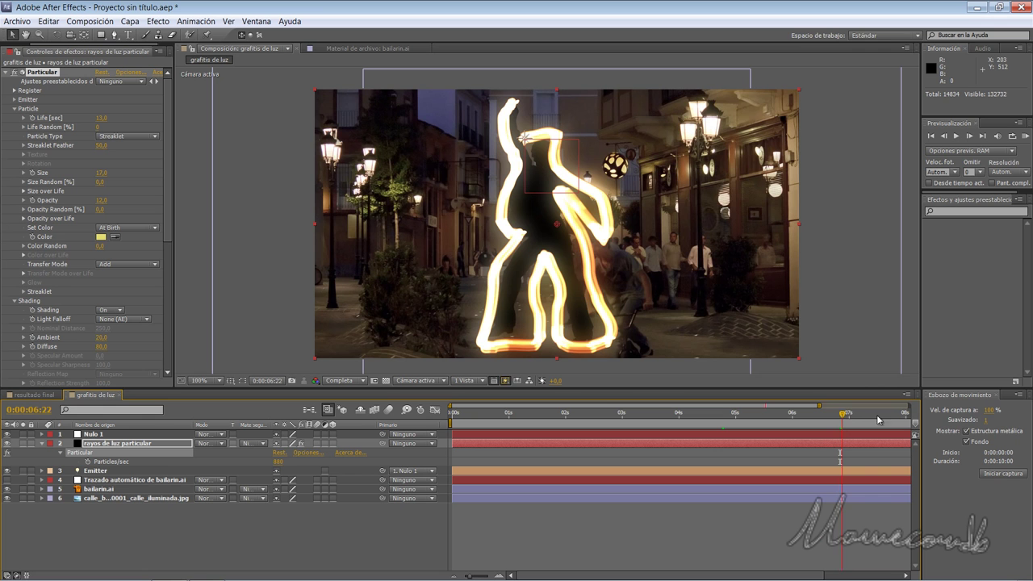
drag(839, 415, 891, 415)
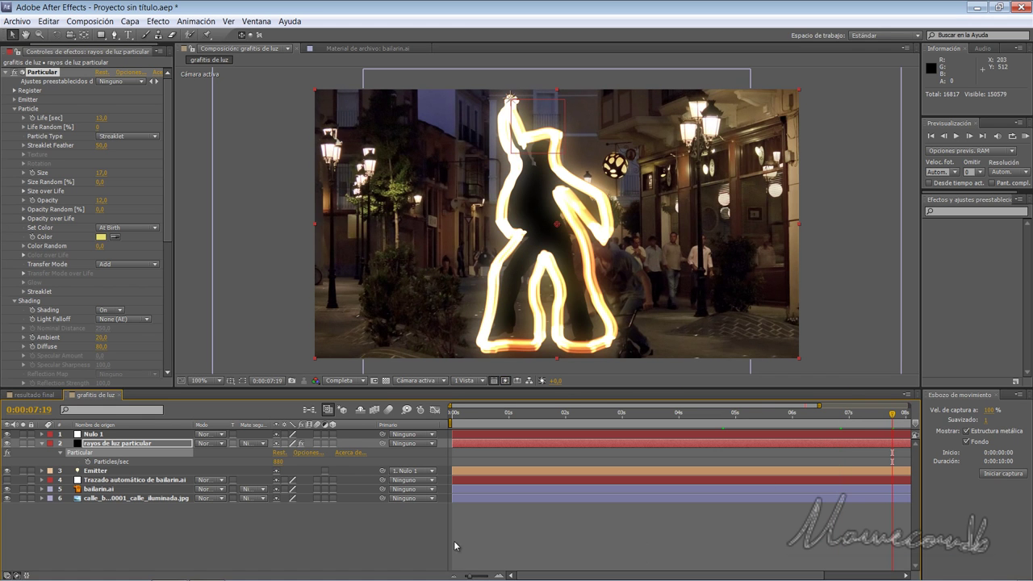
drag(466, 575, 458, 578)
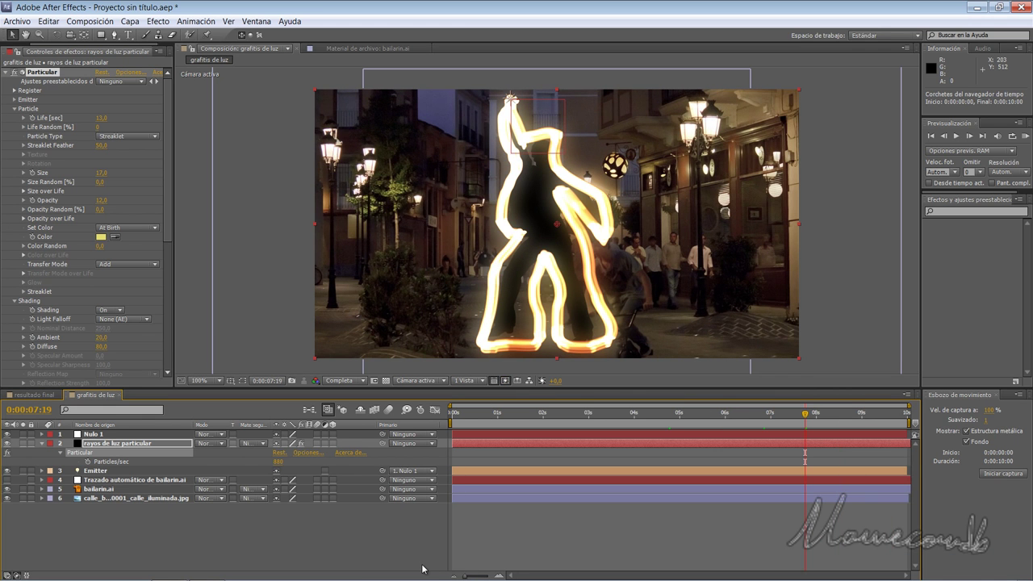
drag(104, 175, 100, 177)
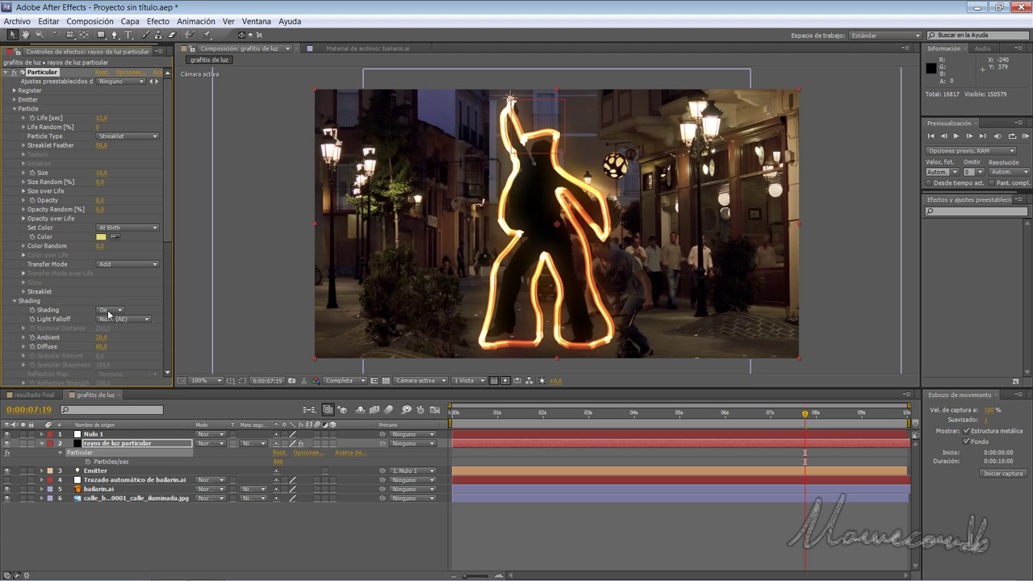
Step: Set the Streaklet Streak Size to 49 and RAM-preview the finer dancer outline
click(24, 292)
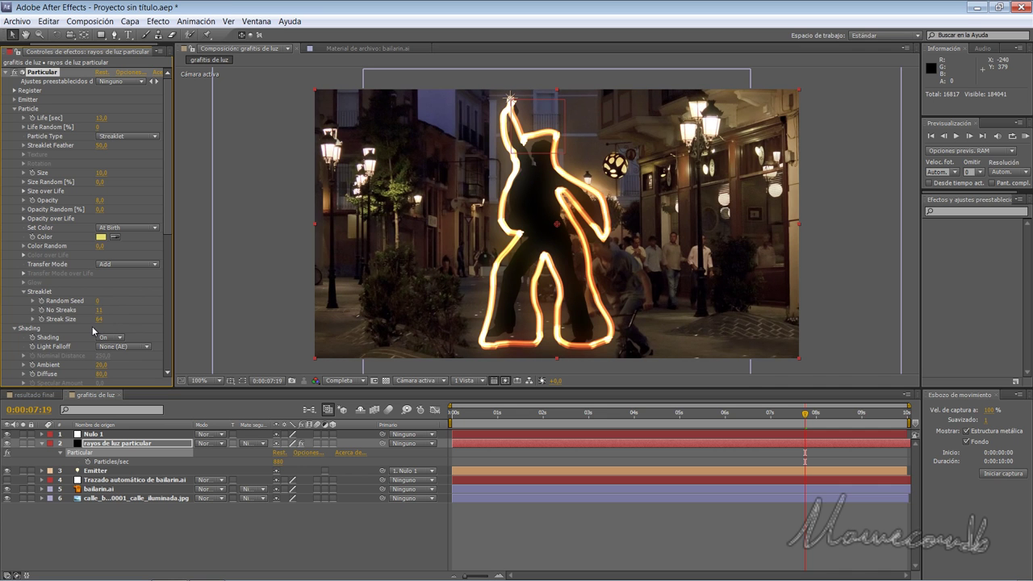
drag(89, 320, 89, 324)
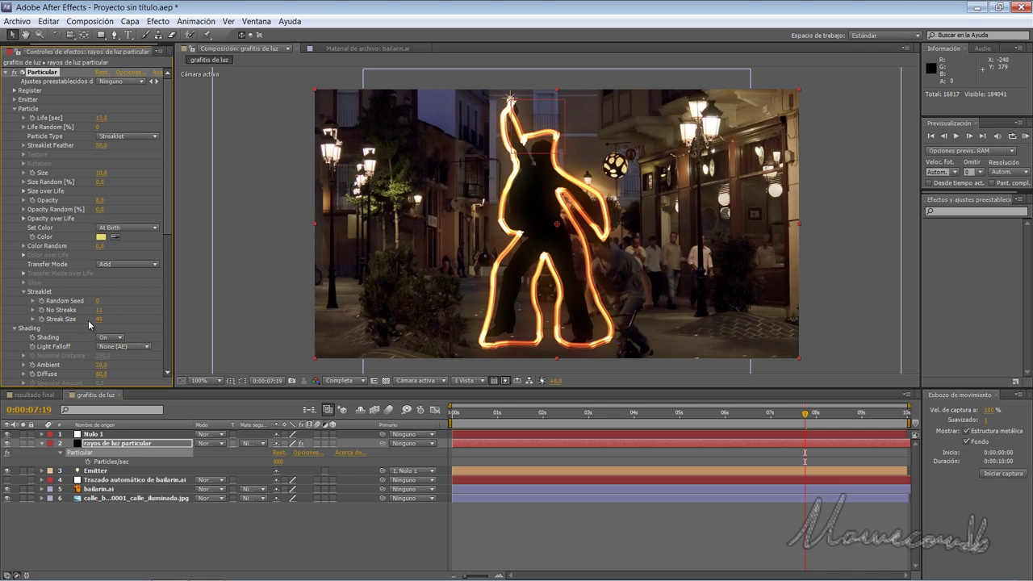
click(304, 536)
key(KP_0)
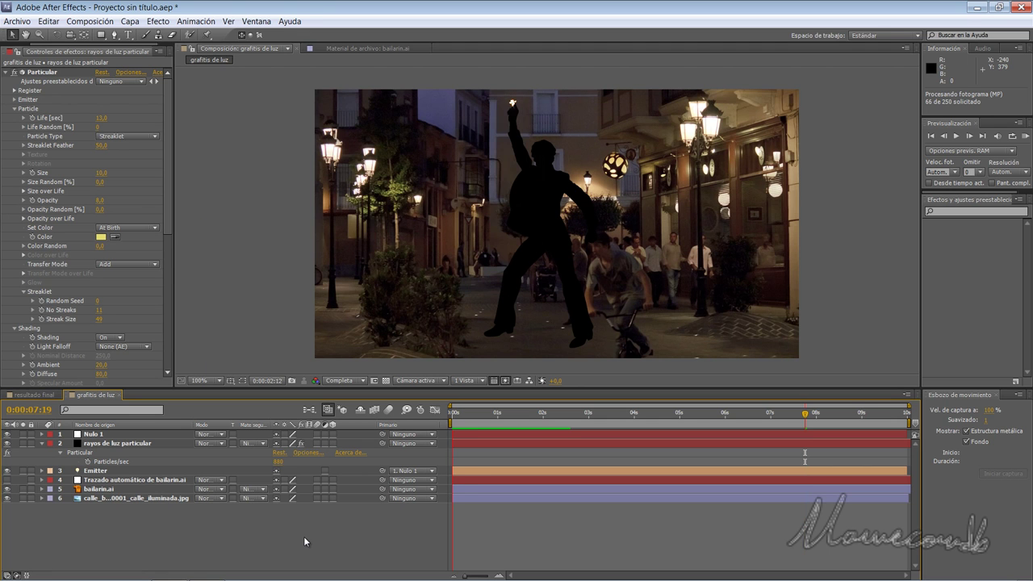
key(space)
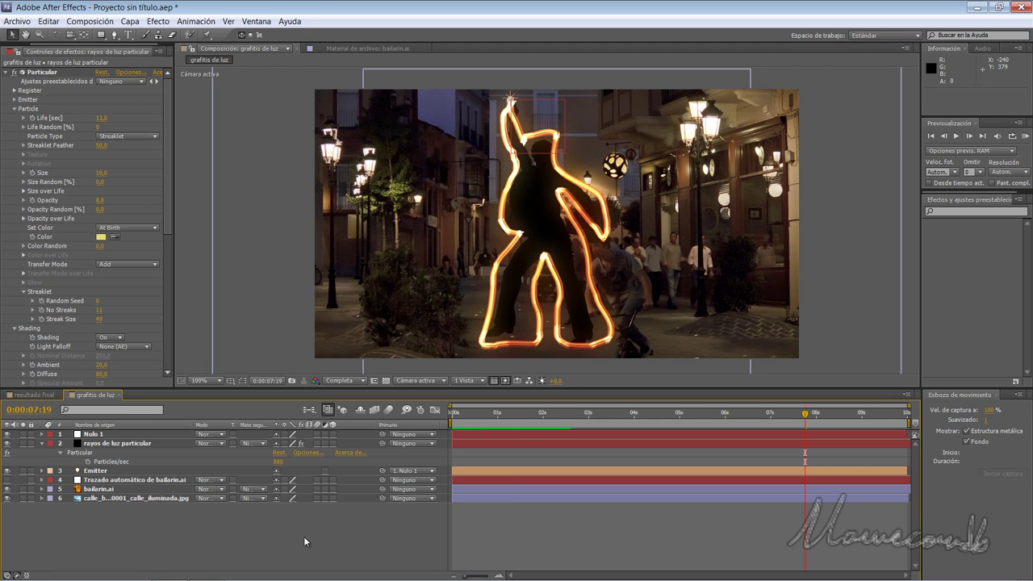
Step: Rotate the light trail 67° on Y in Particular's World Transform
scroll(165, 257, down, 1)
scroll(165, 257, down, 10)
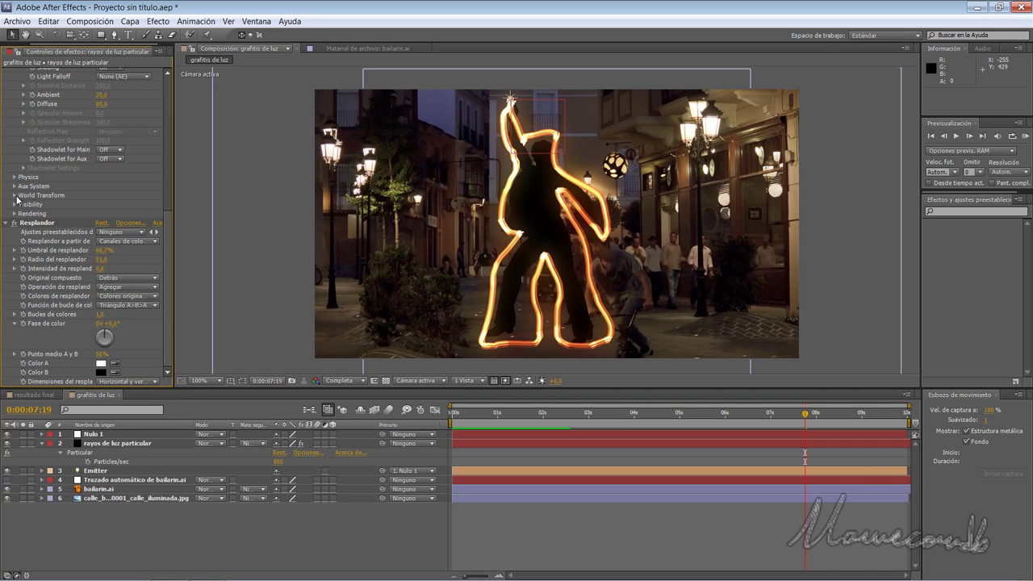
click(14, 195)
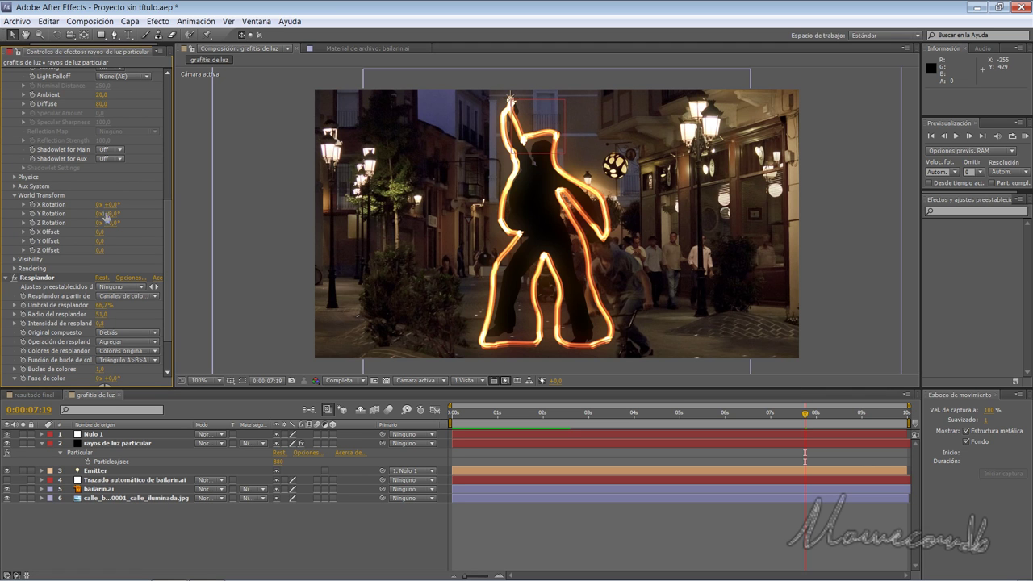
drag(107, 213, 150, 218)
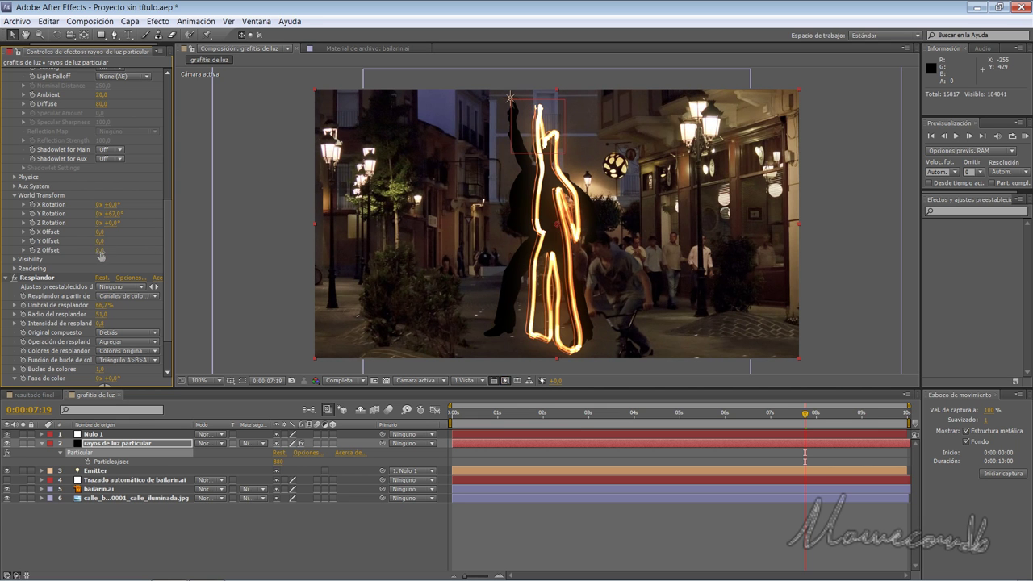
Step: Set the World Transform Z Offset to -1060, pushing huge streaks toward the camera
drag(100, 251, 64, 252)
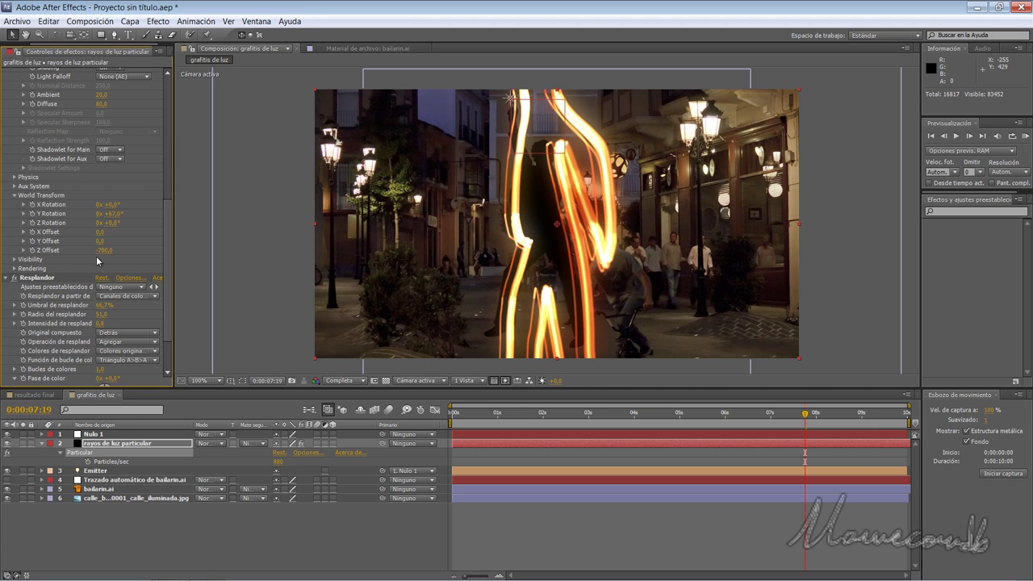
drag(199, 266, 126, 273)
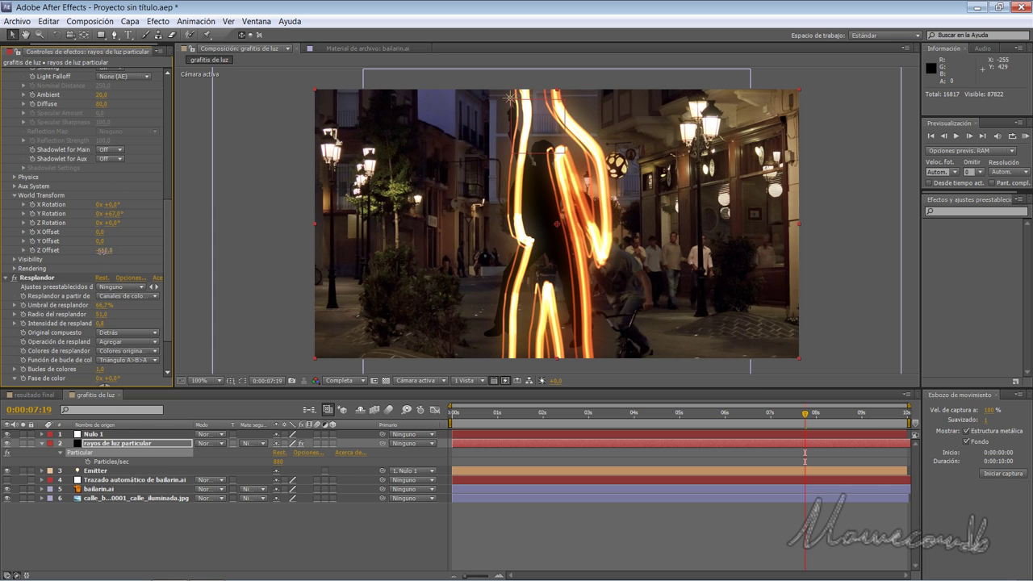
drag(86, 252, 105, 298)
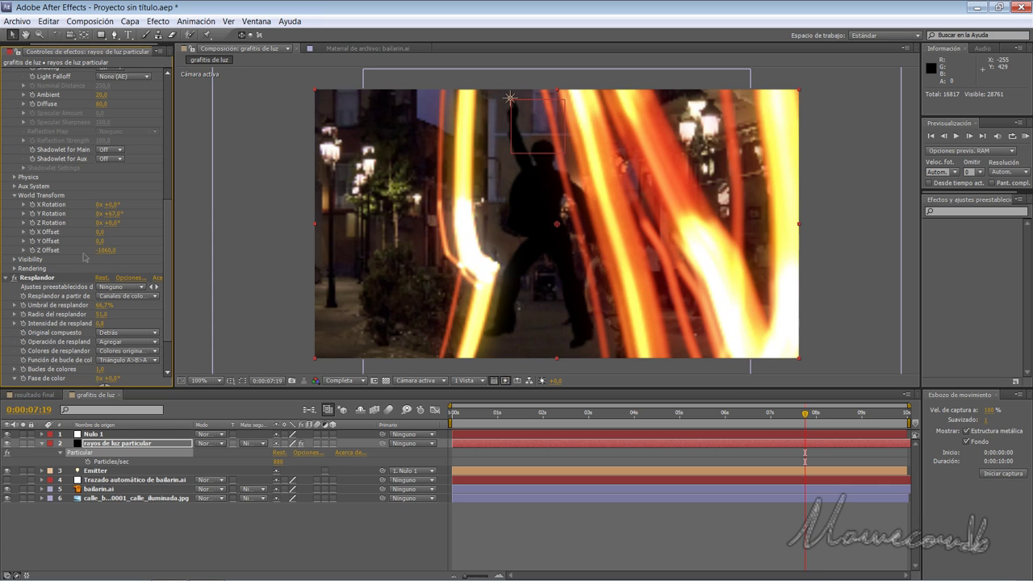
click(213, 530)
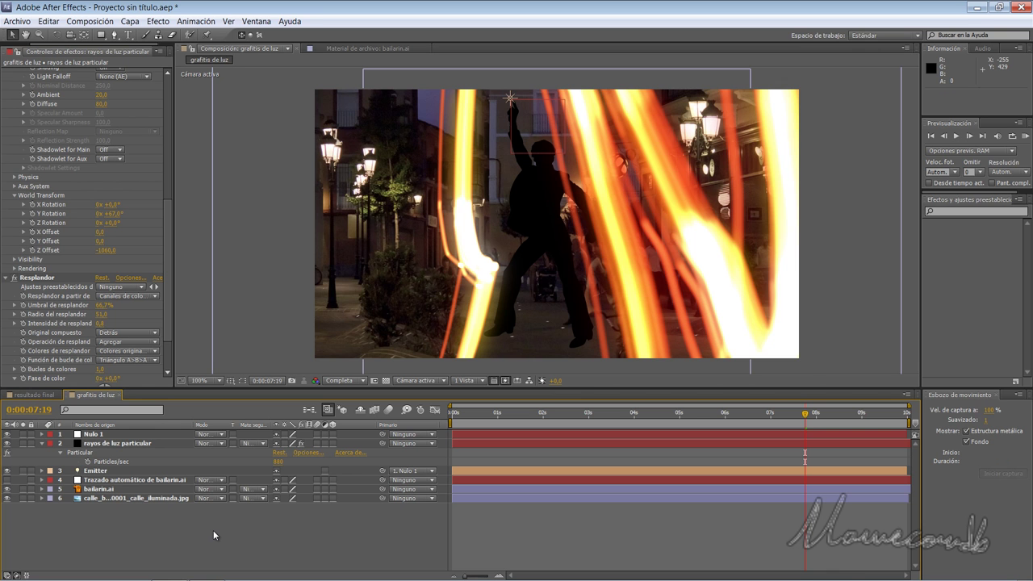